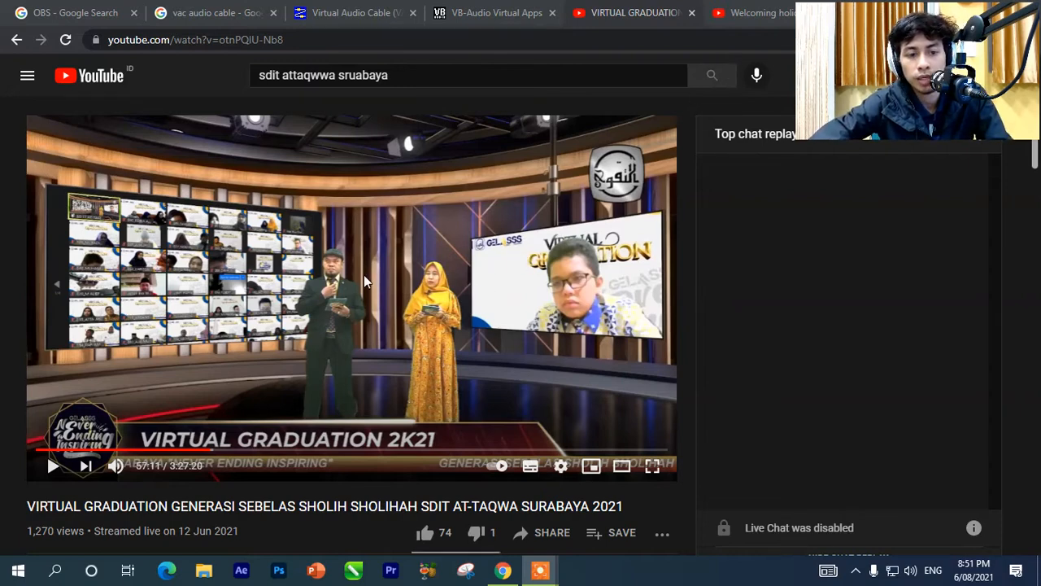
View the Welcoming holiday video page, and open the OBS Studio download page from the OBS search results.
click(744, 13)
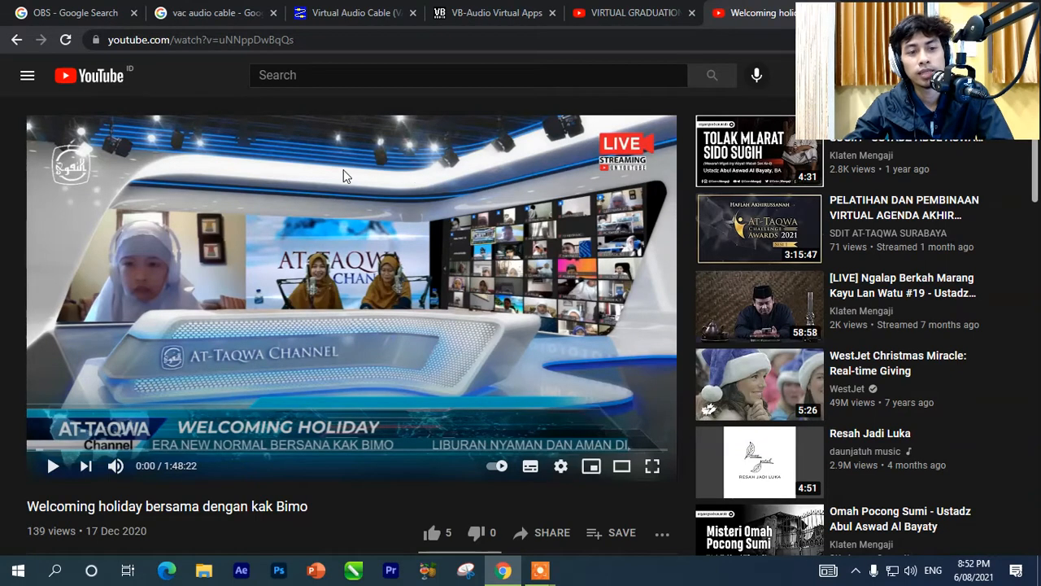
click(92, 17)
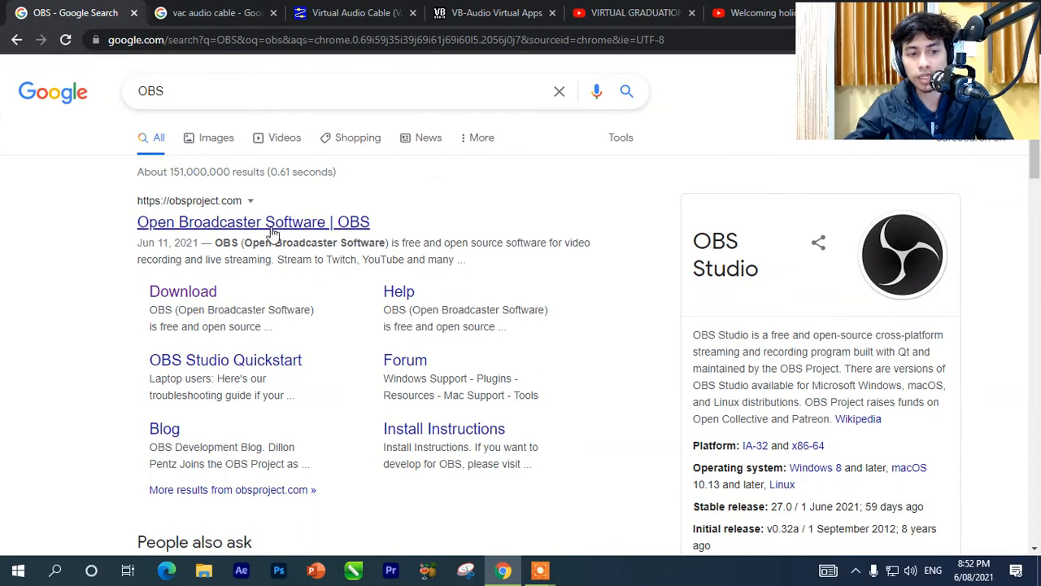
click(204, 292)
scroll(748, 330, down, 3)
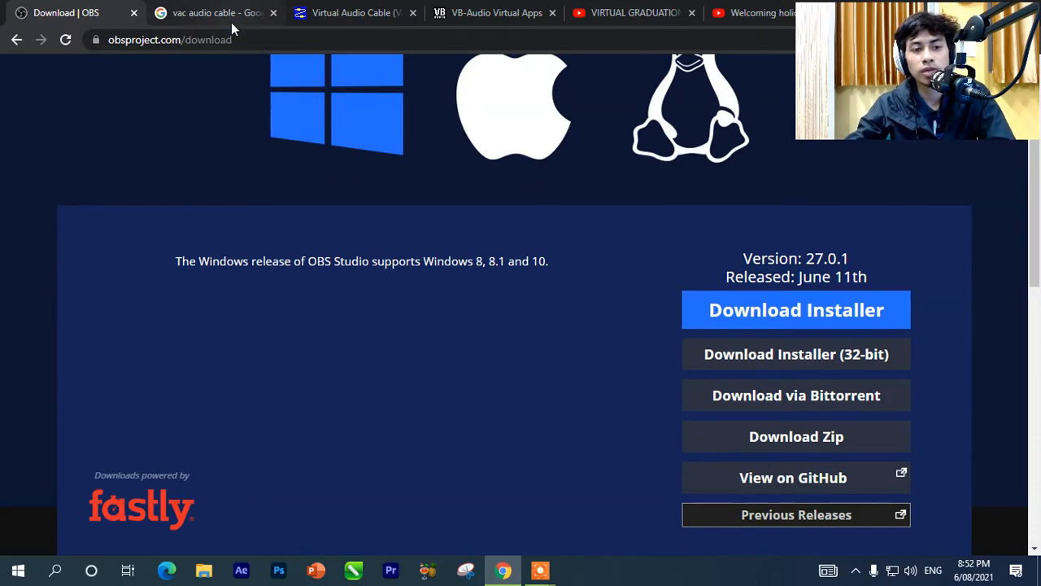
Open the Virtual Audio Cable download page and examine the available versions, feature comparison and VAC 4.65 Lite download.
click(342, 13)
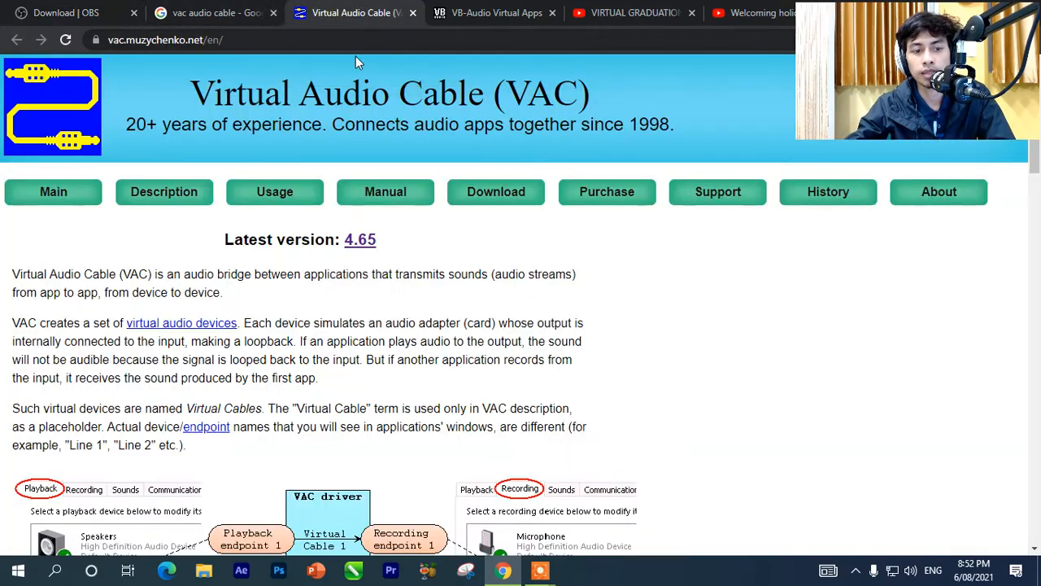
click(244, 13)
click(341, 13)
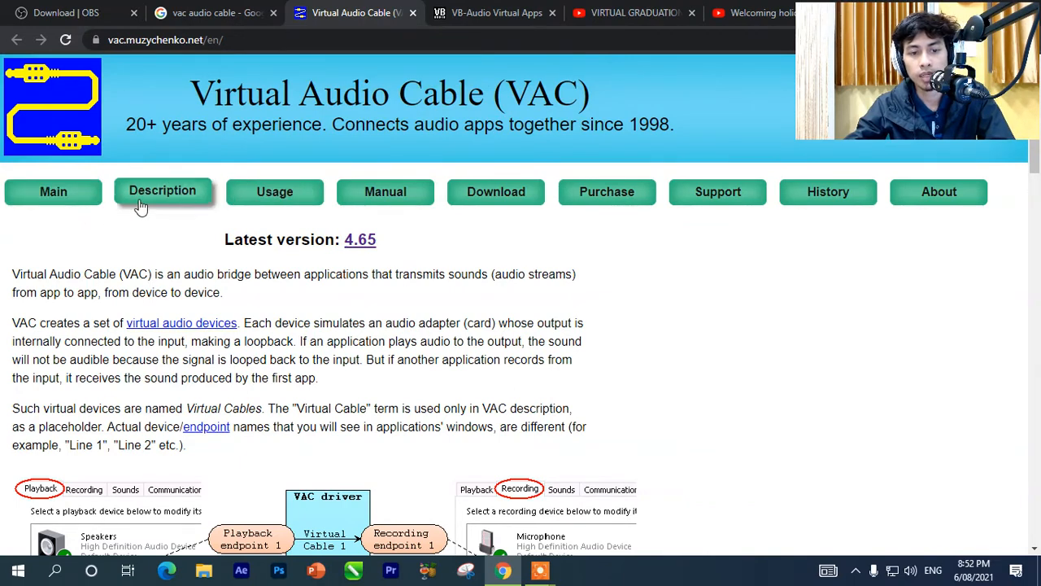
click(495, 194)
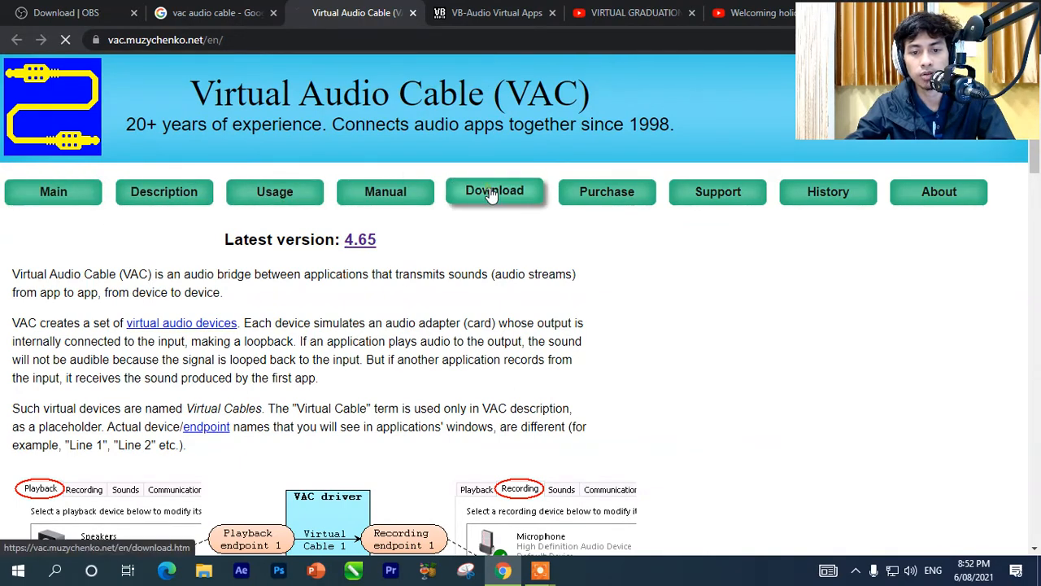
scroll(453, 281, down, 4)
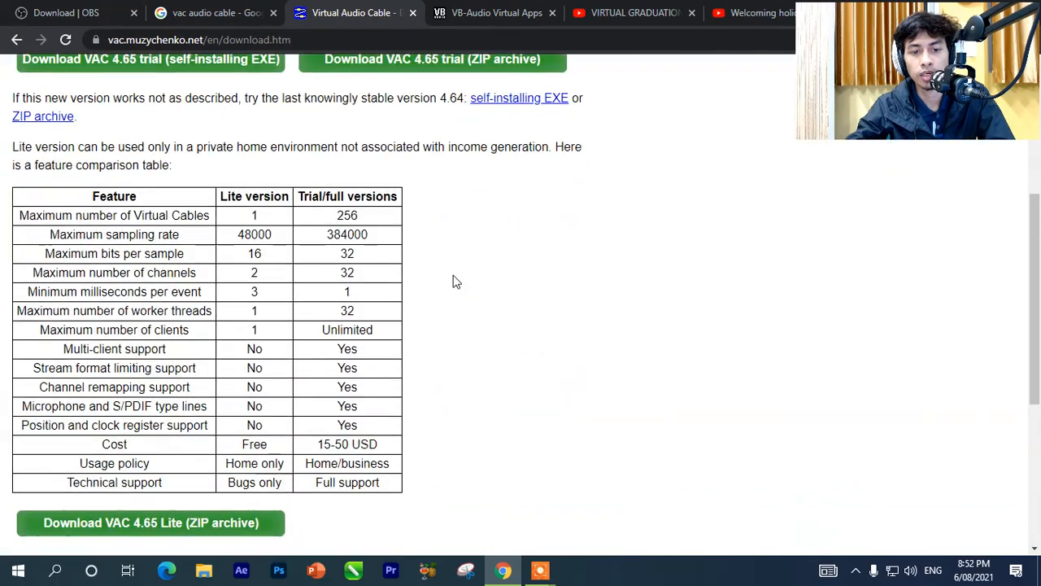
scroll(291, 267, up, 3)
scroll(420, 283, down, 6)
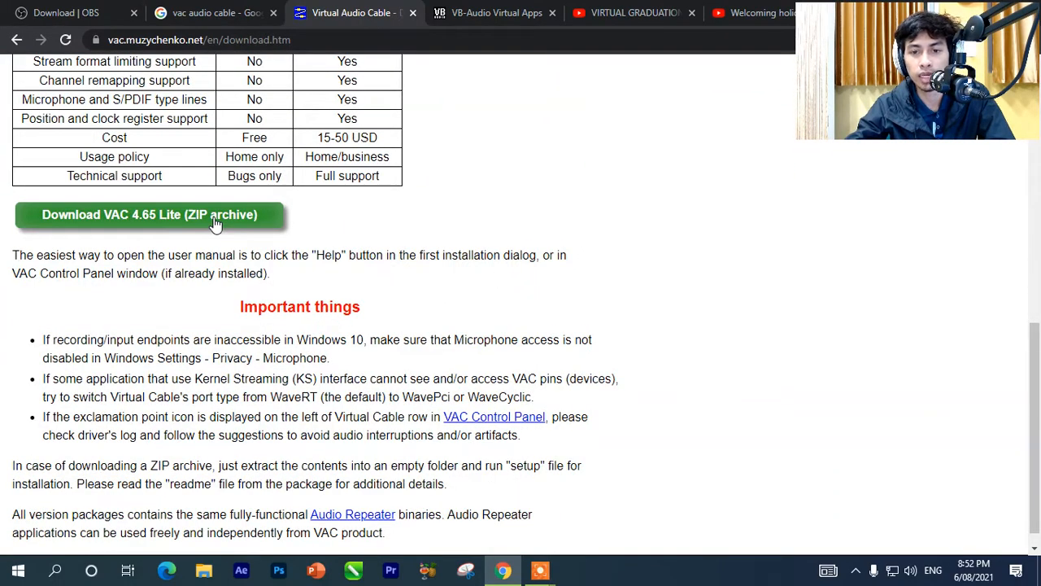
Review the VB-CABLE driver downloads on the VB-Audio page and return to the Virtual Audio Cable page.
click(500, 15)
scroll(594, 313, down, 1)
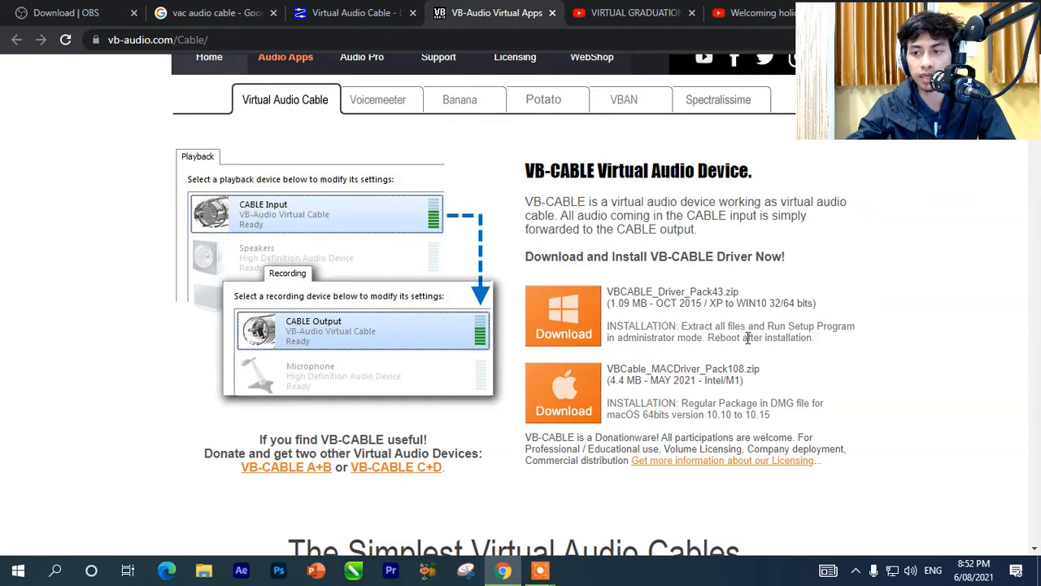
click(388, 14)
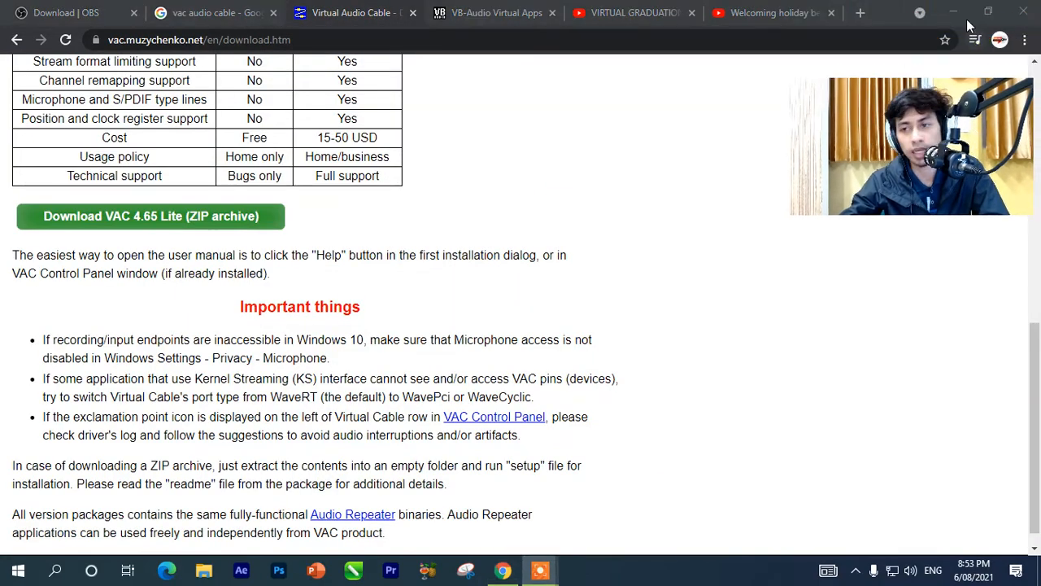
Minimize the browser and run OBS-Studio-27.0.1-Full-Installer-x64 from the desktop's OBS folder, allowing it to make changes.
click(954, 13)
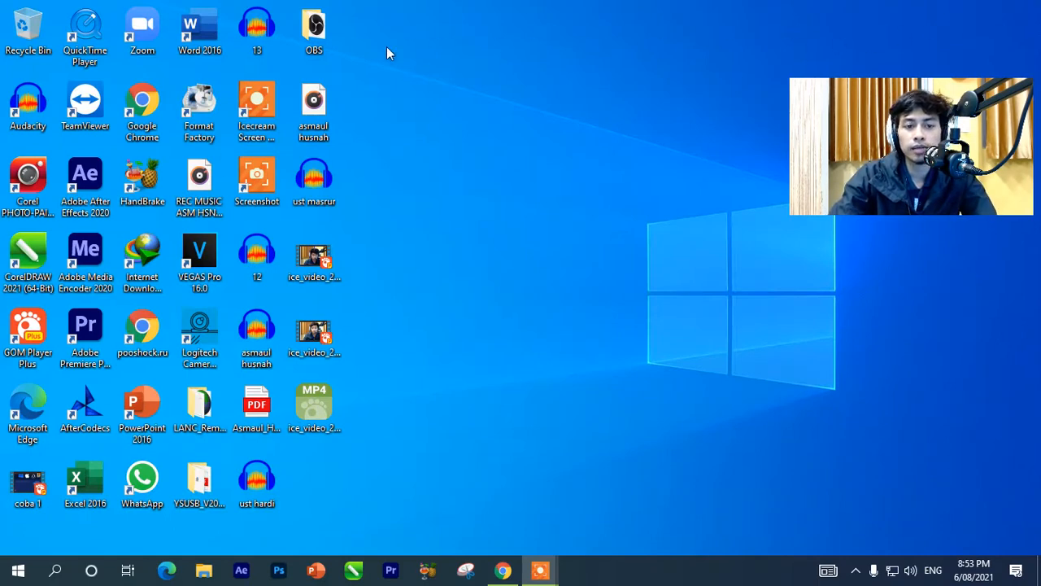
double_click(309, 29)
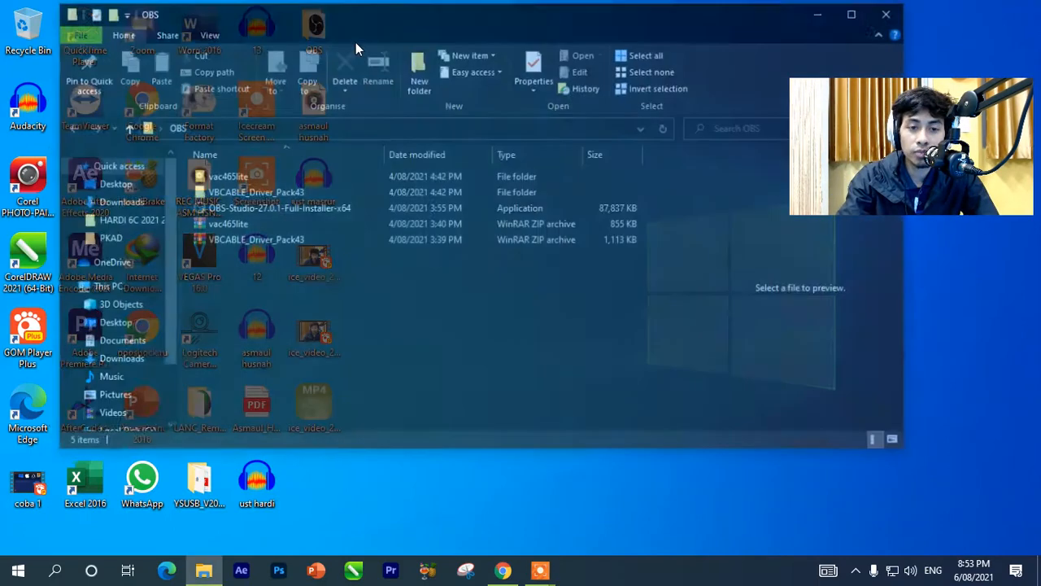
double_click(249, 206)
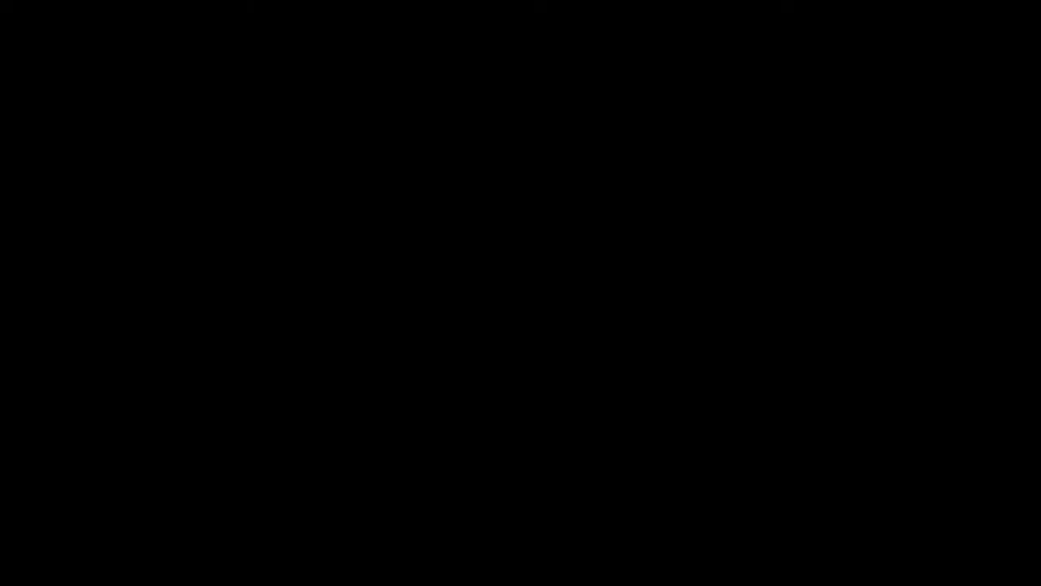
click(457, 387)
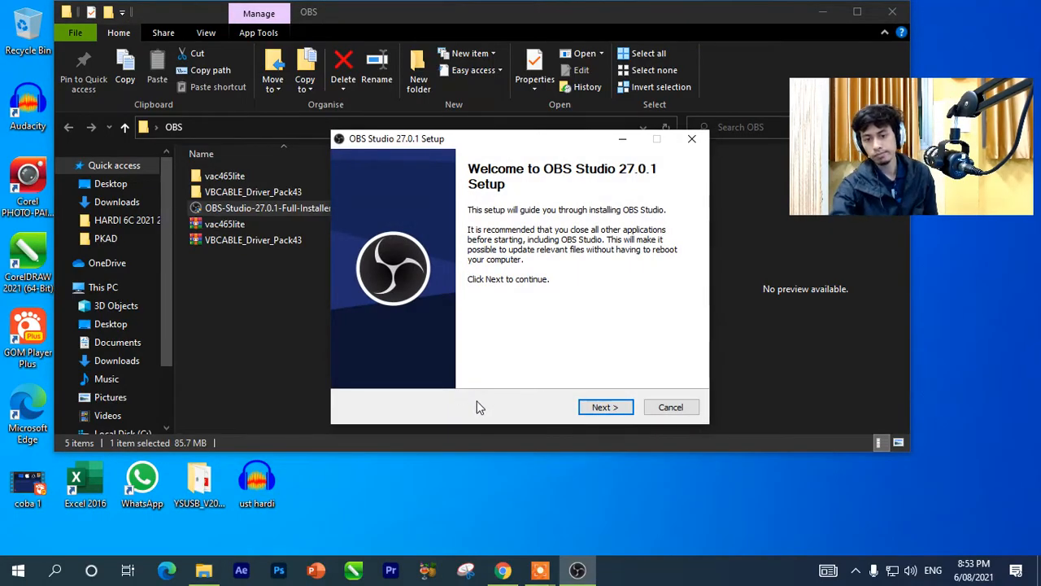
Install OBS Studio 27.0.1 in the default folder C:\Program Files\obs-studio and finish setup by launching it.
click(614, 408)
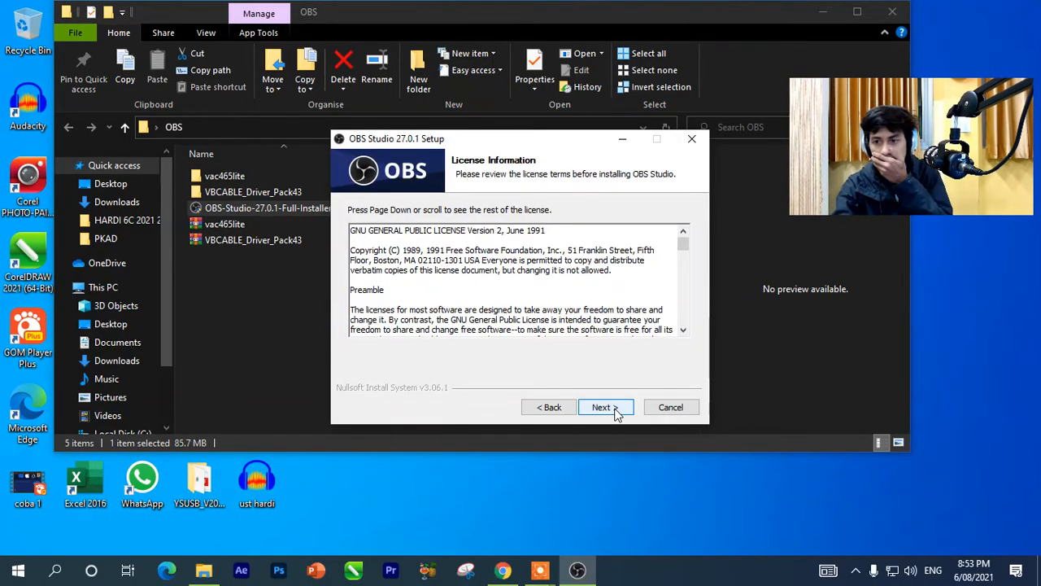
click(602, 408)
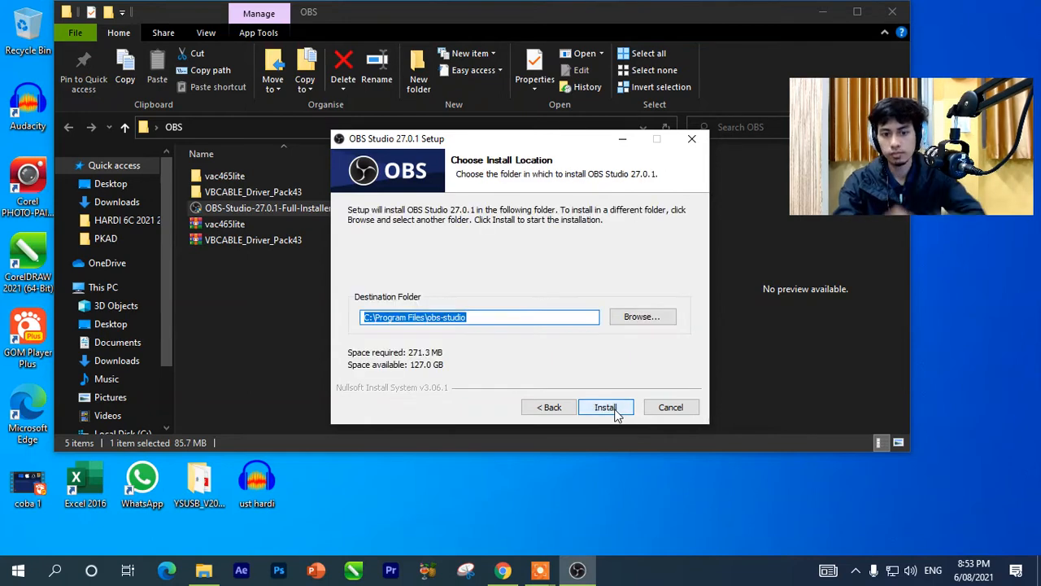
click(616, 414)
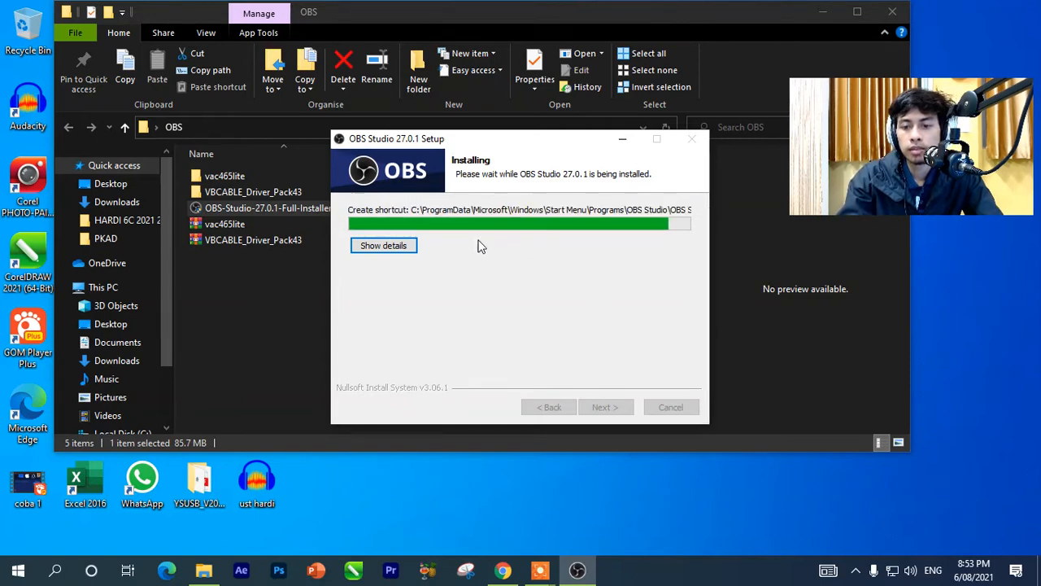
click(594, 402)
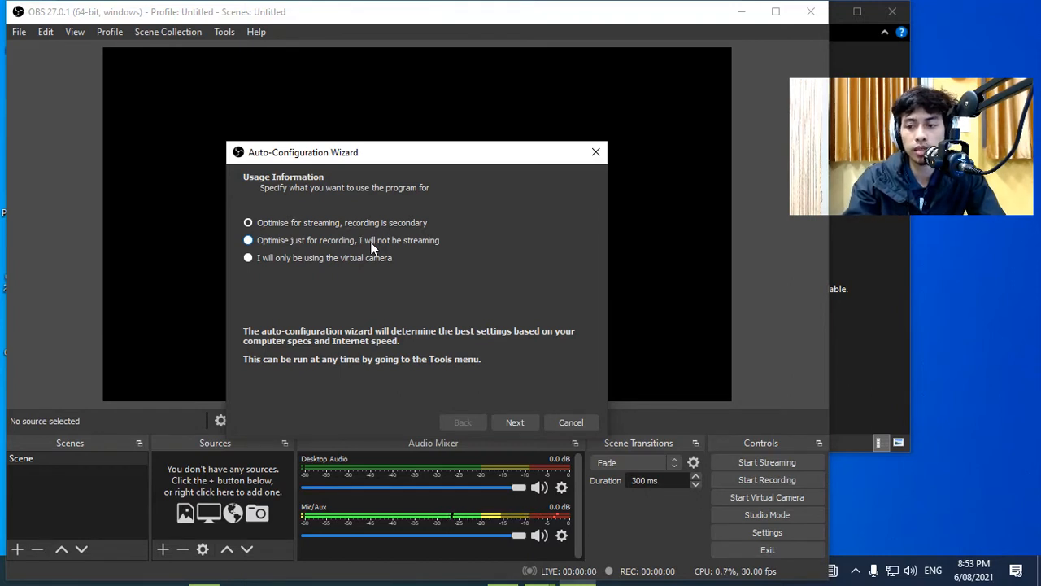
Complete the Auto-Configuration Wizard with the "I will only be using the virtual camera" option.
click(273, 262)
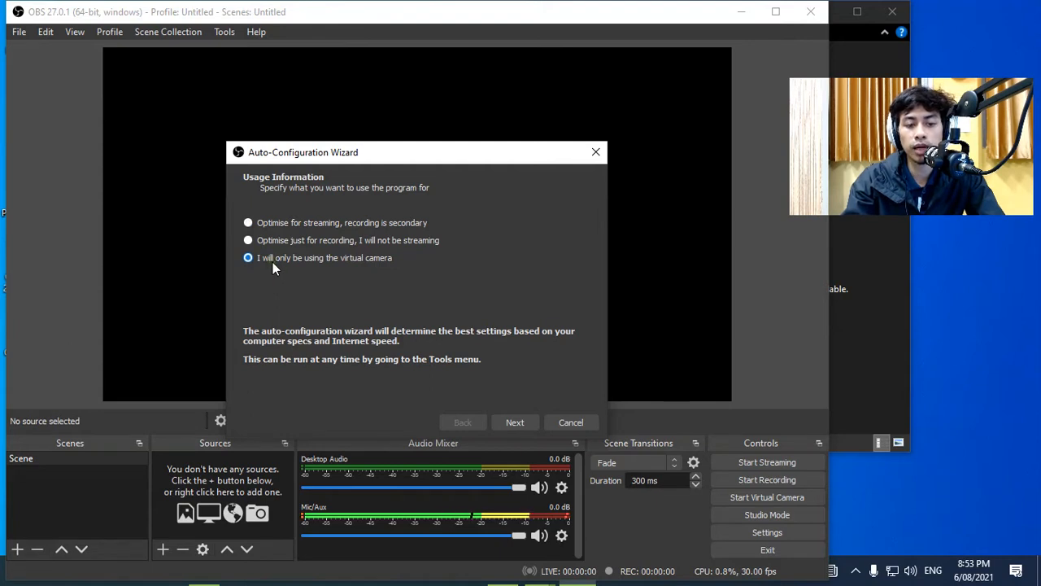
click(498, 425)
click(501, 423)
mouse_move(505, 25)
mouse_down()
mouse_move(568, 20)
mouse_move(514, 20)
mouse_up()
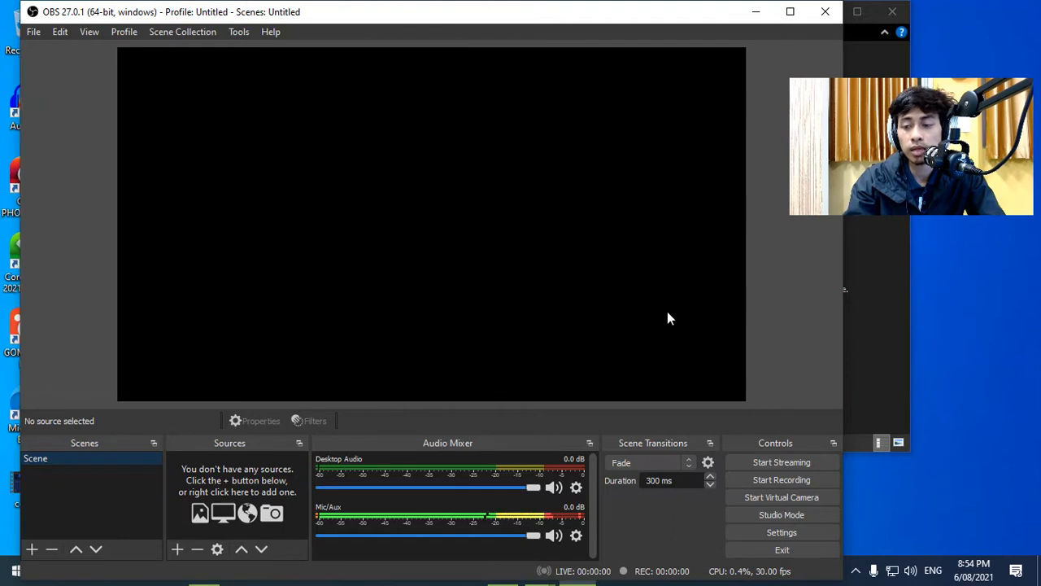
Start the virtual camera without any video sources, then stop it.
click(786, 499)
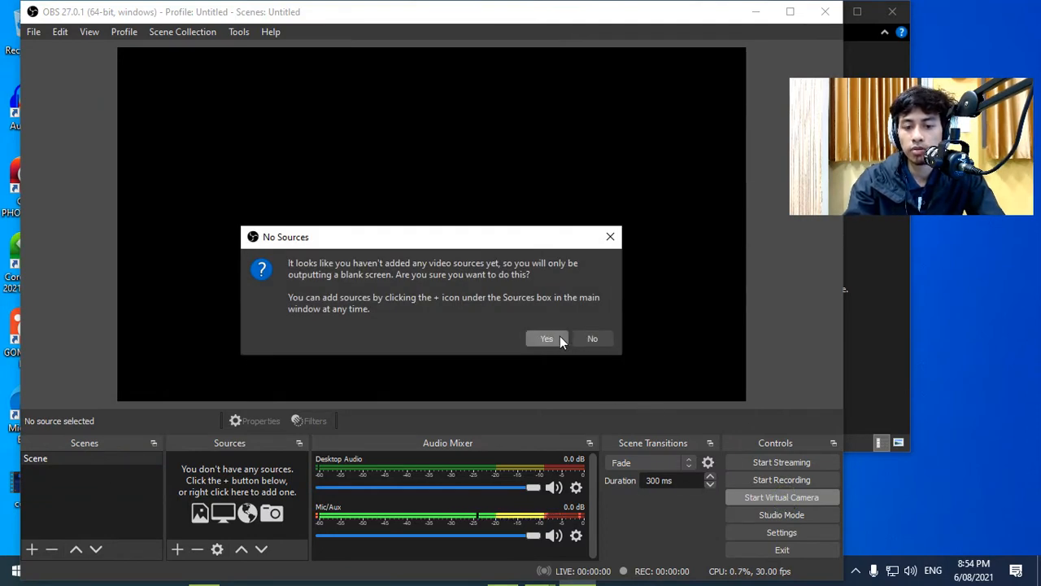
click(559, 336)
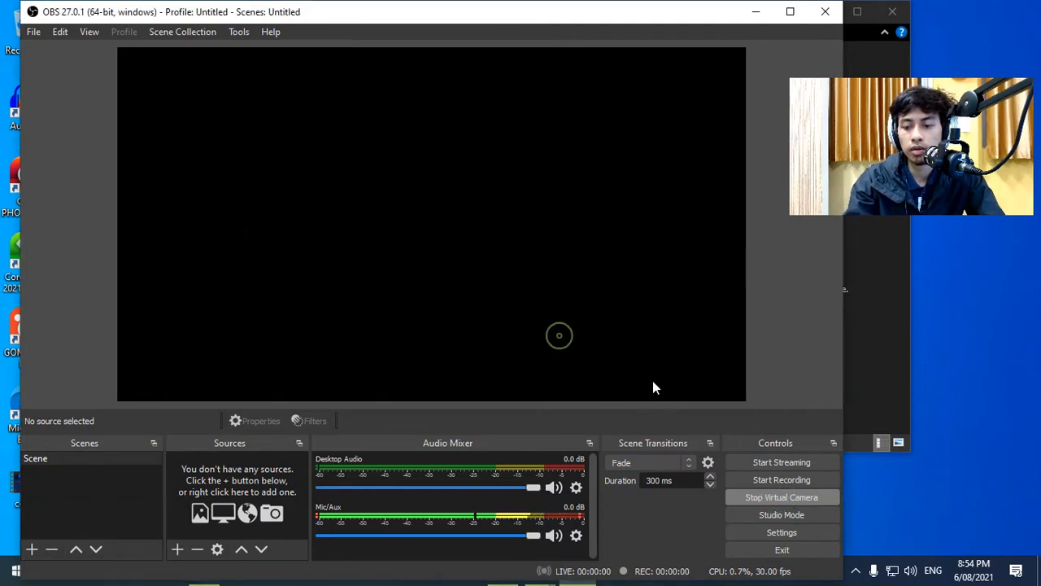
click(784, 493)
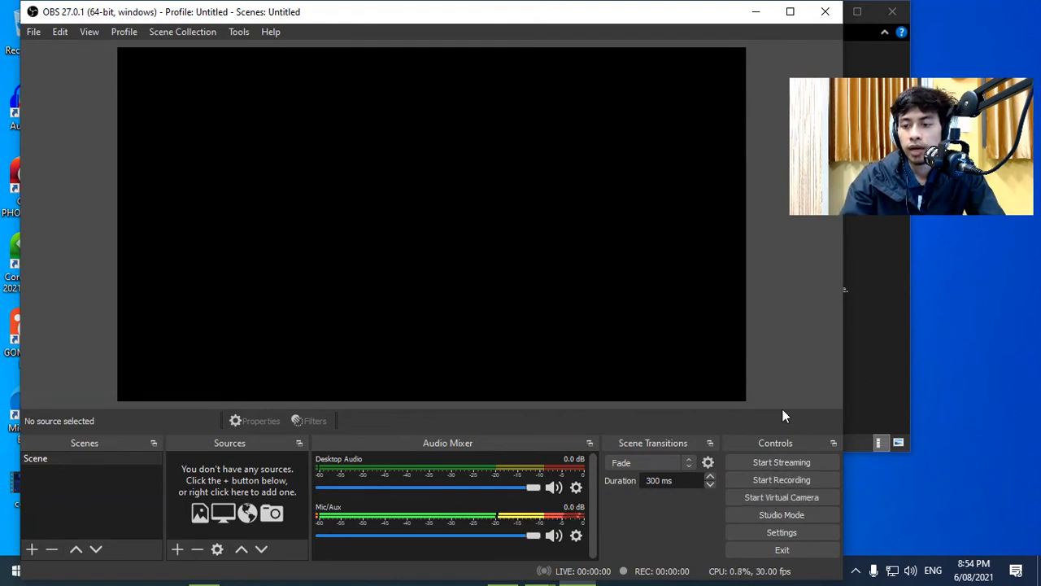
Turn on Studio Mode in OBS, then minimize its window to return to the OBS folder.
drag(866, 183, 864, 116)
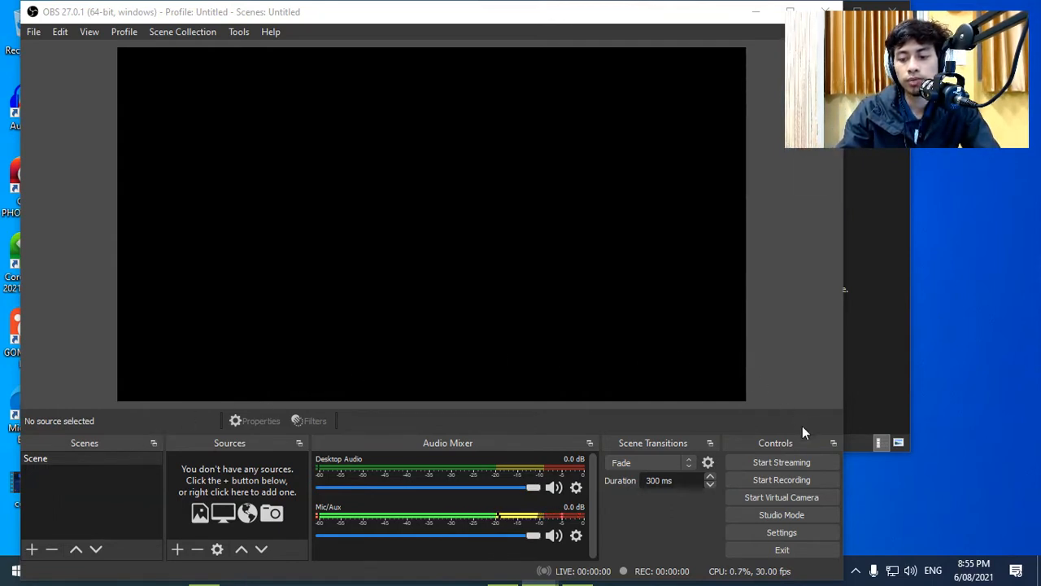
click(812, 510)
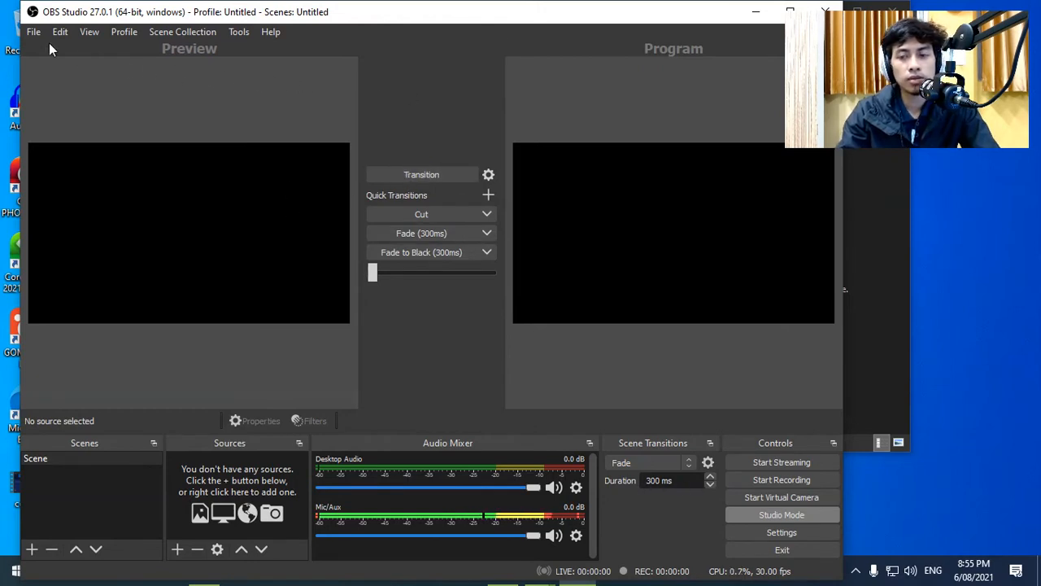
click(753, 18)
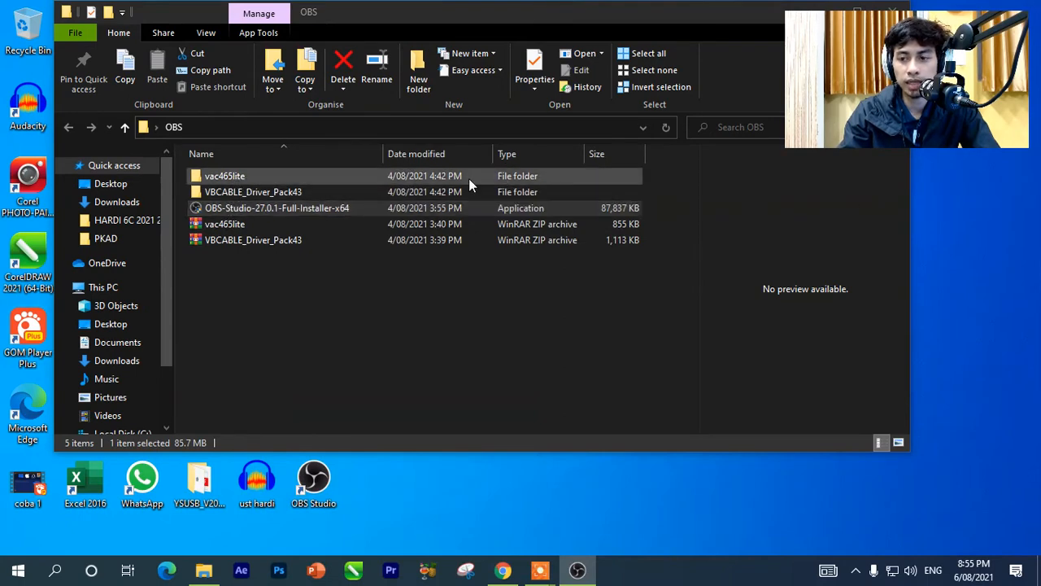
Run setup64 from the extracted vac465lite folder and allow it to make changes.
double_click(235, 179)
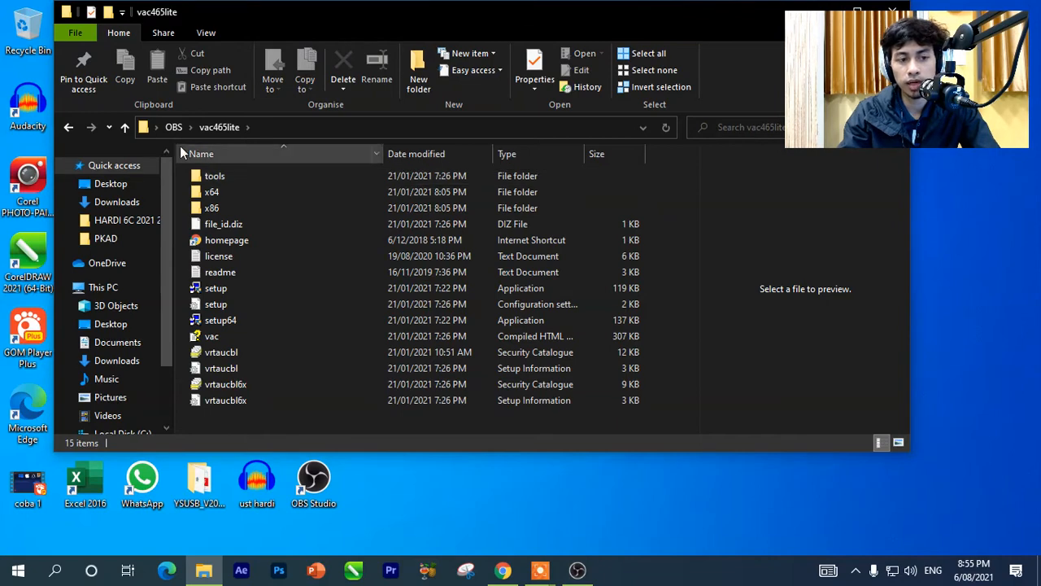
click(69, 127)
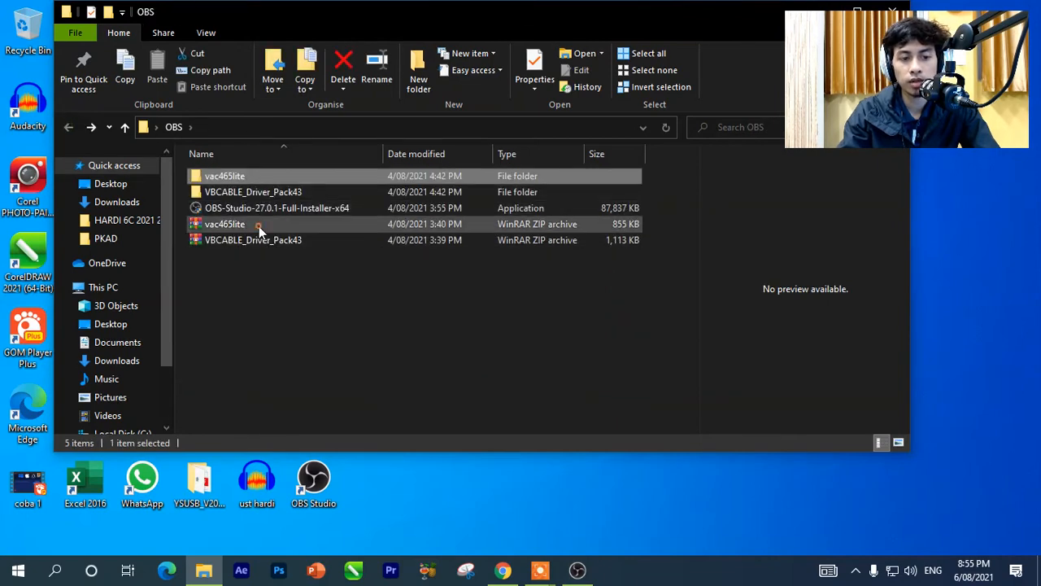
right_click(259, 226)
click(244, 180)
double_click(244, 179)
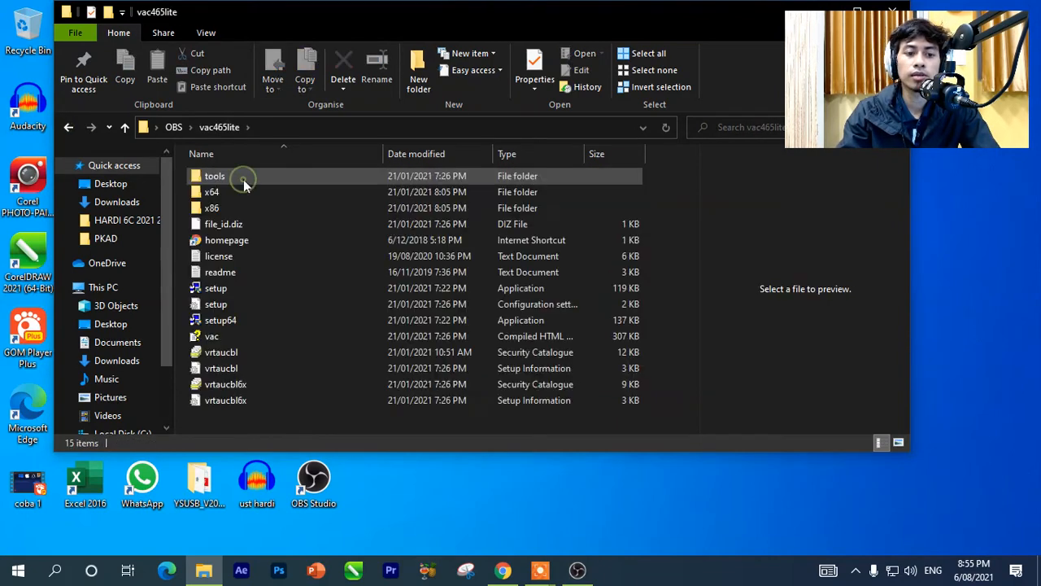
double_click(234, 320)
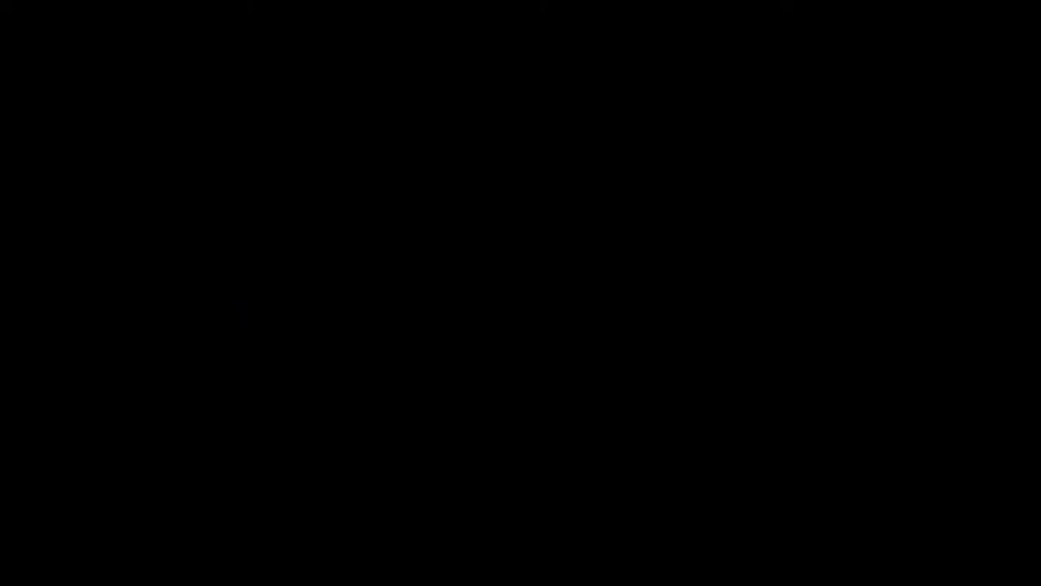
click(416, 383)
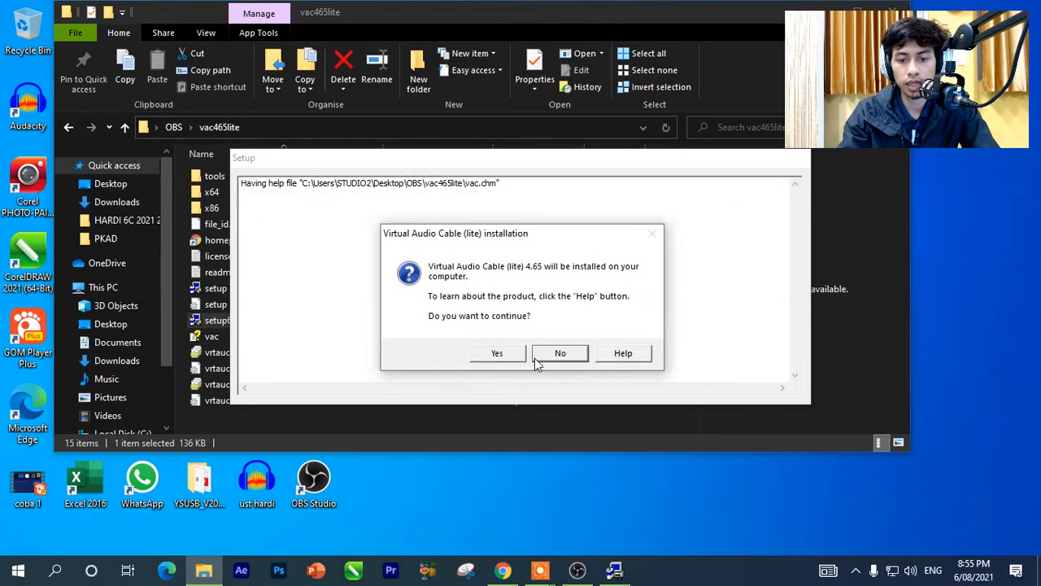
Install Virtual Audio Cable (lite) 4.65 in its default folder, accepting the license, and open the System Audio Properties window.
click(497, 353)
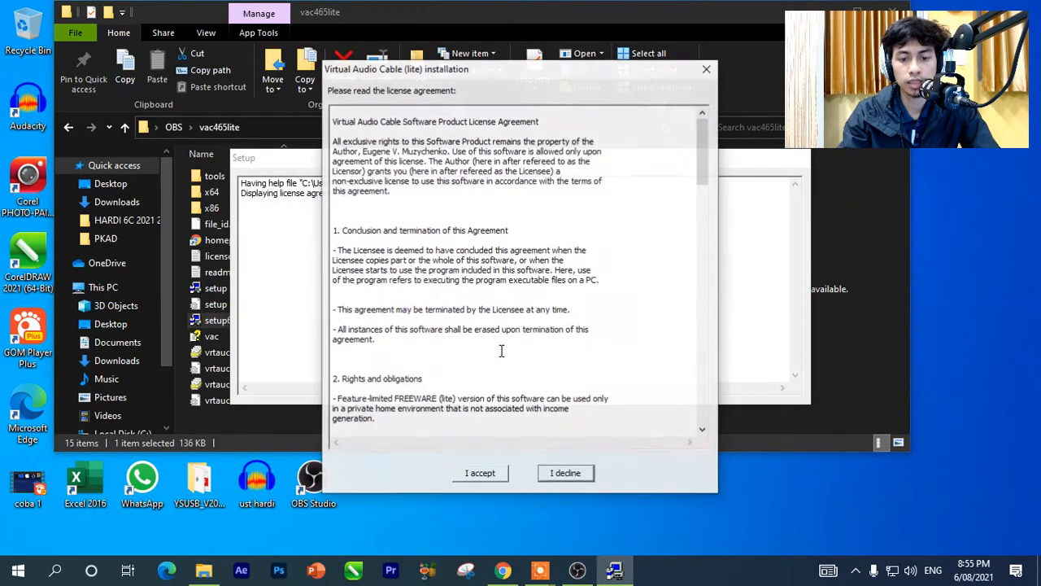
click(478, 471)
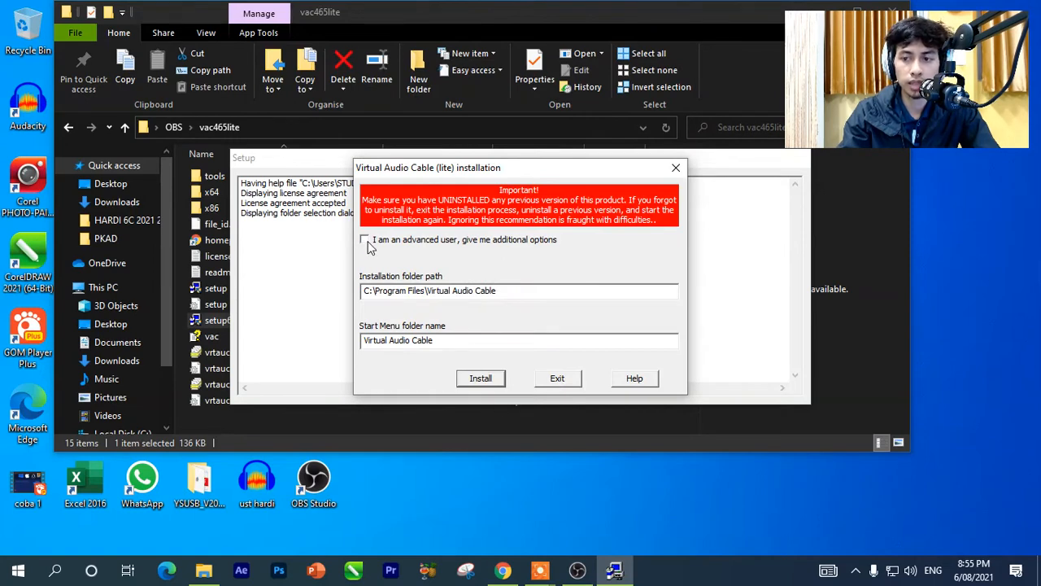
click(493, 382)
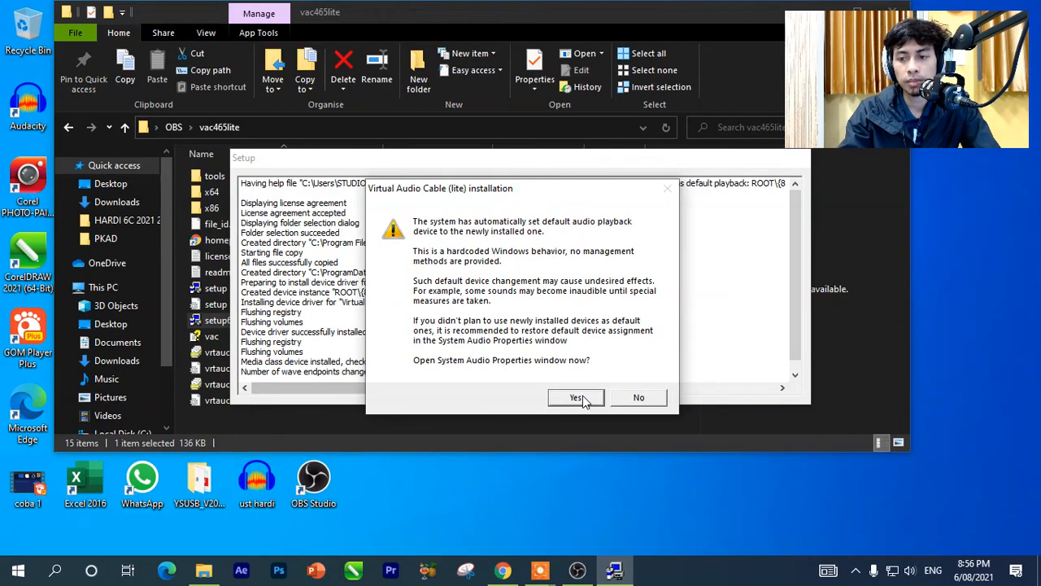
click(583, 397)
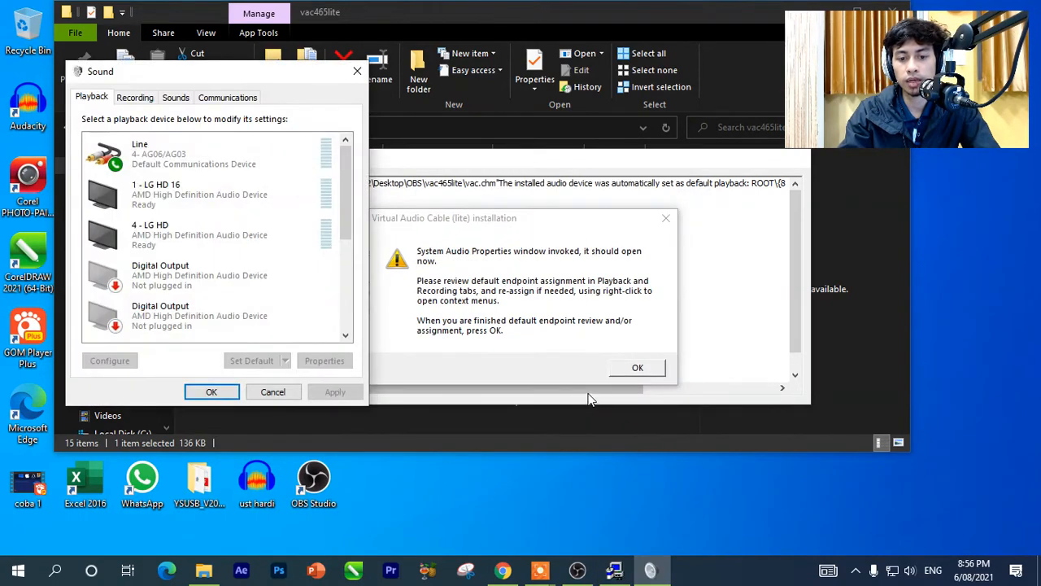
Finish the Virtual Audio Cable (lite) installation and review the list of playback devices in the Sound dialog.
click(638, 366)
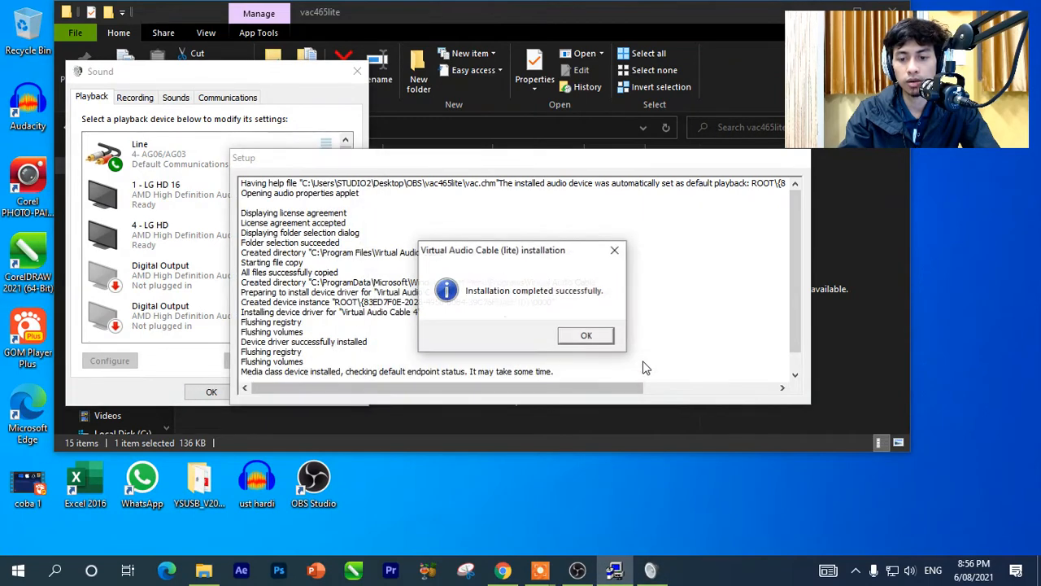
click(586, 336)
scroll(228, 209, down, 1)
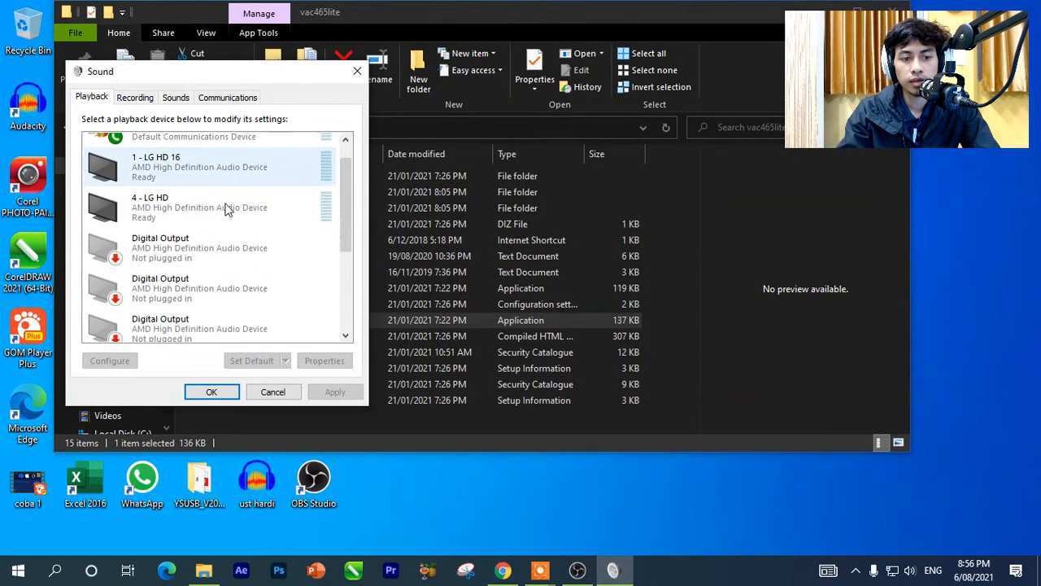
scroll(228, 210, down, 4)
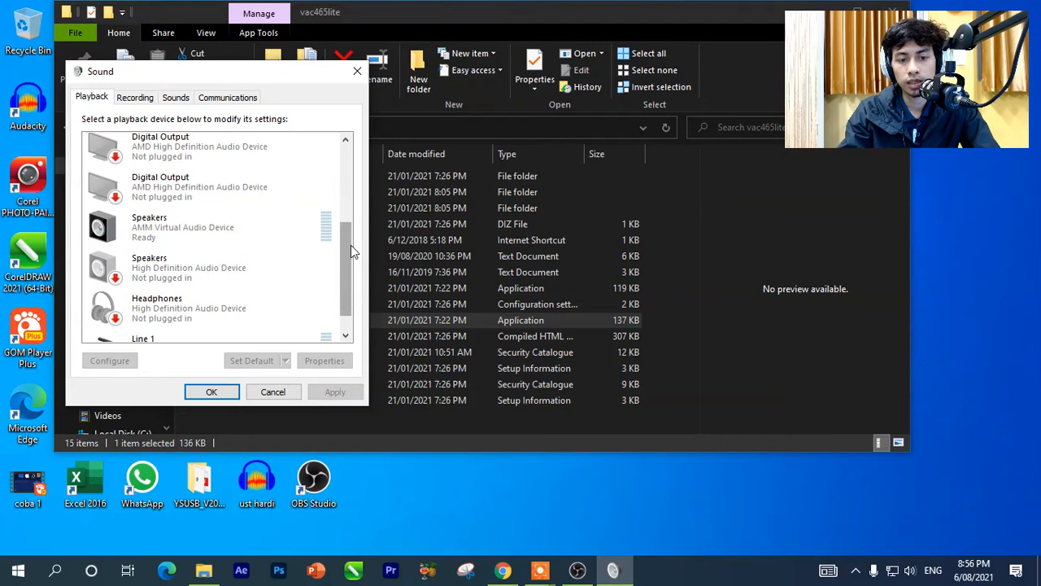
scroll(350, 245, up, 4)
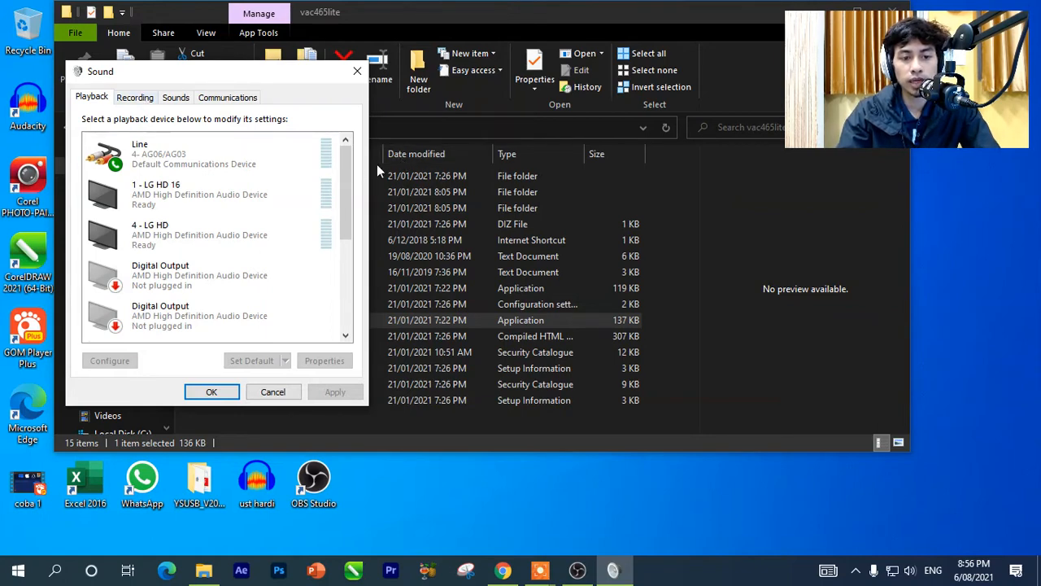
drag(350, 161, 346, 268)
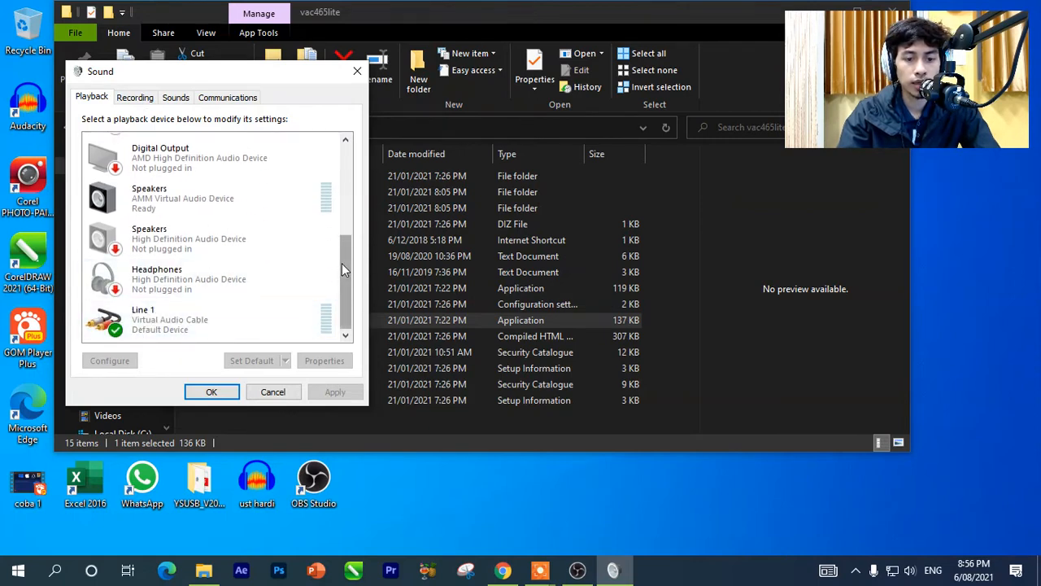
drag(342, 265, 342, 174)
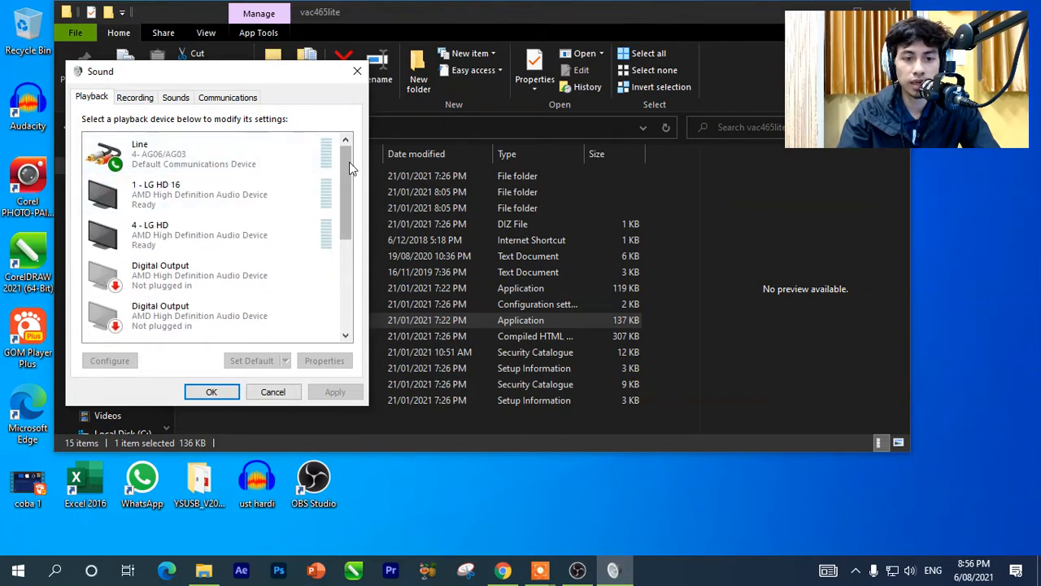
drag(348, 163, 347, 258)
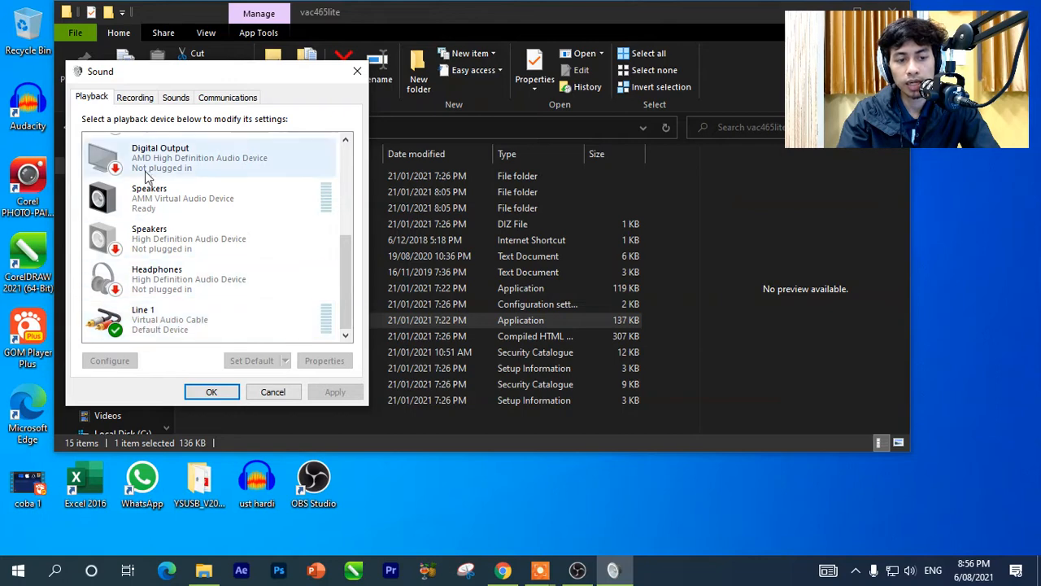
Open the properties of the Line 1 (Virtual Audio Cable) recording device and enable Listen to this device.
click(133, 97)
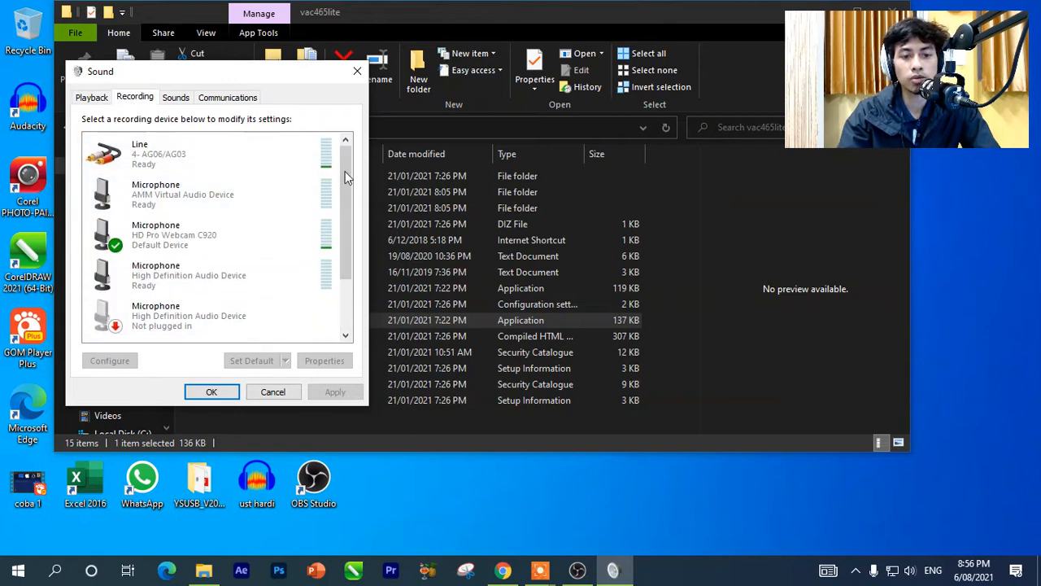
drag(349, 168, 349, 220)
click(201, 330)
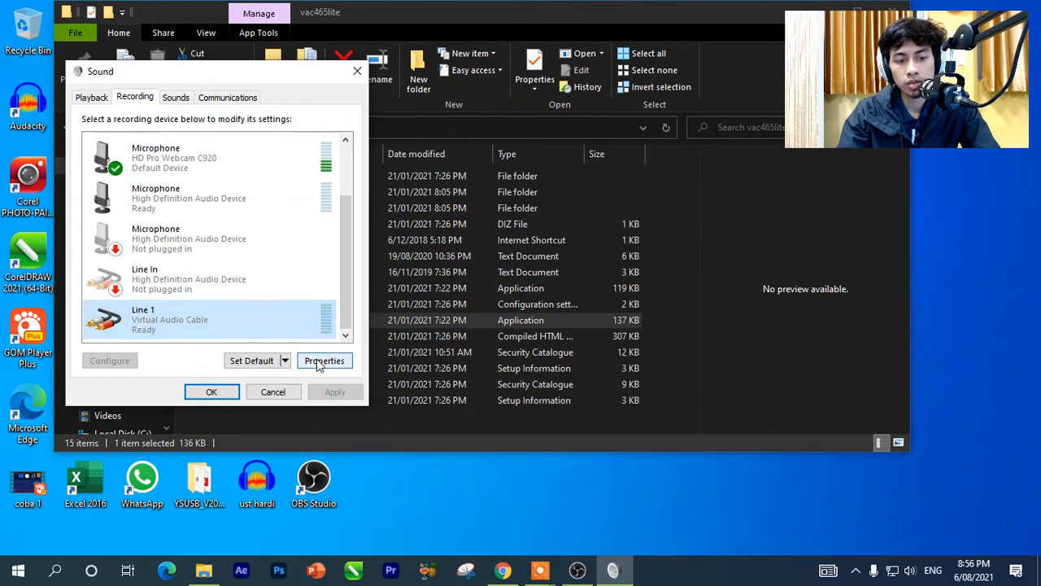
click(319, 364)
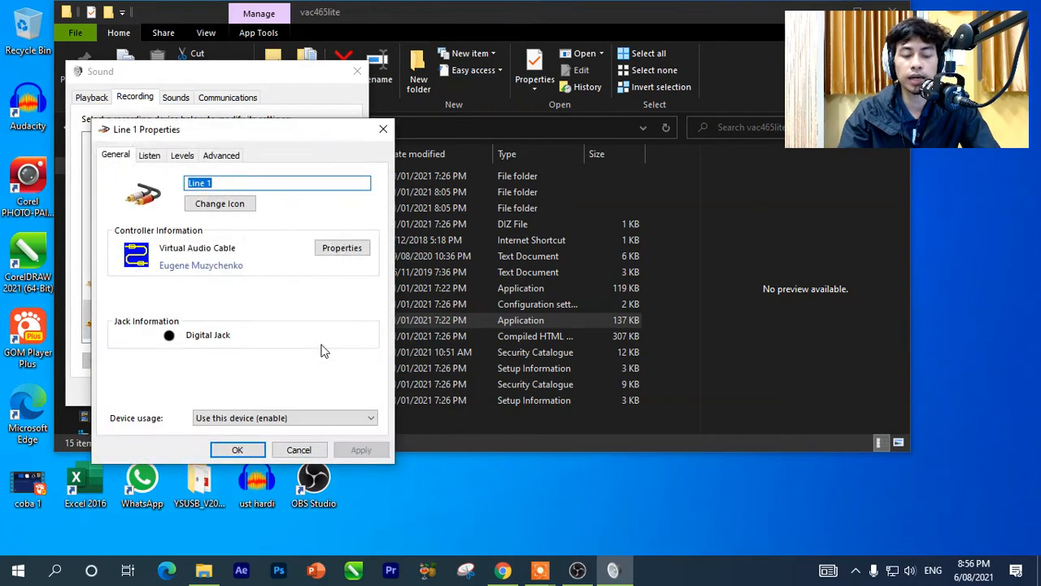
click(150, 156)
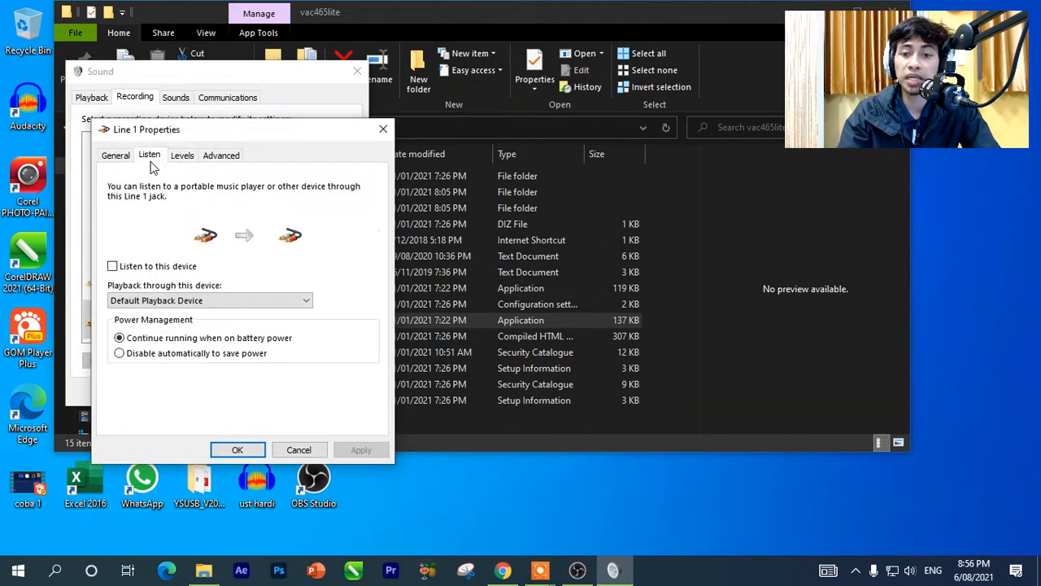
click(171, 271)
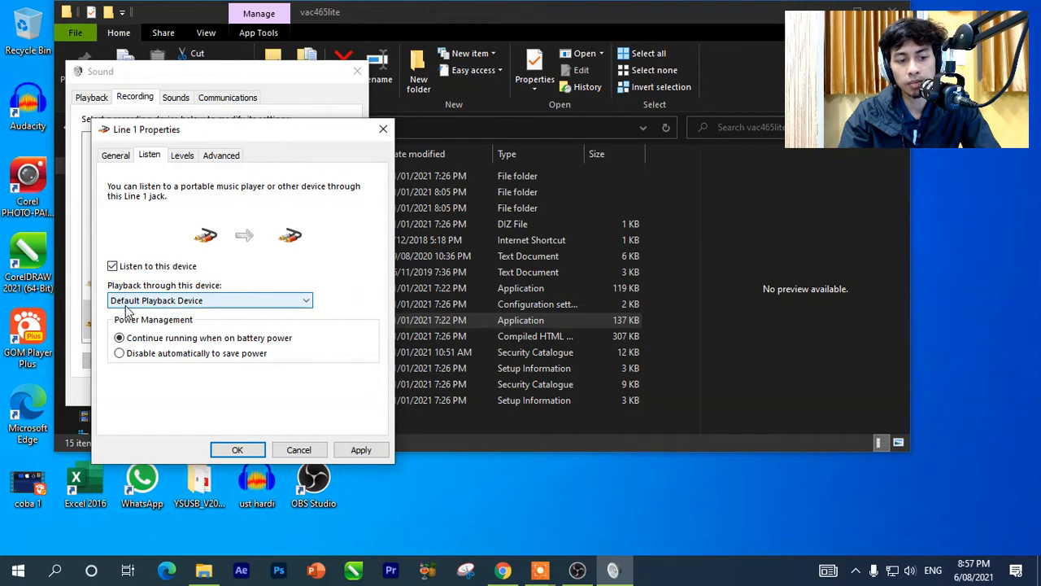
Set Line 1 to play back through Line (4- AG06/AG03).
click(273, 301)
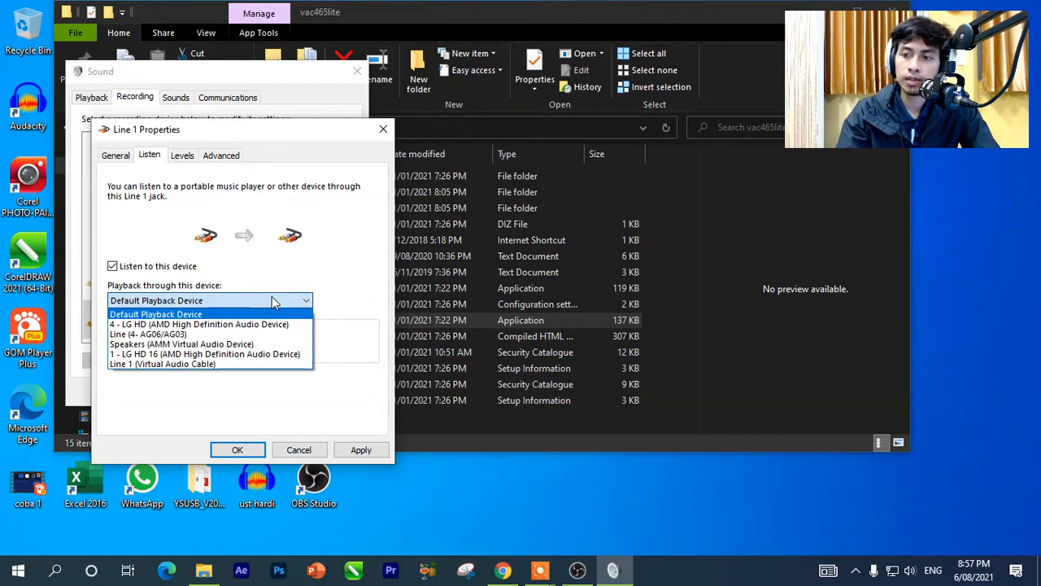
click(159, 335)
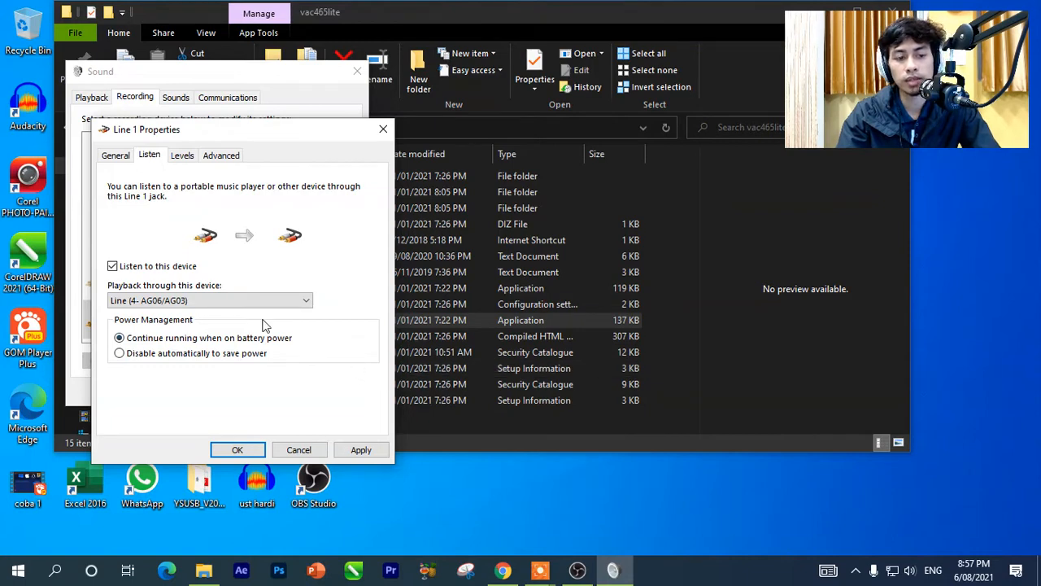
click(180, 301)
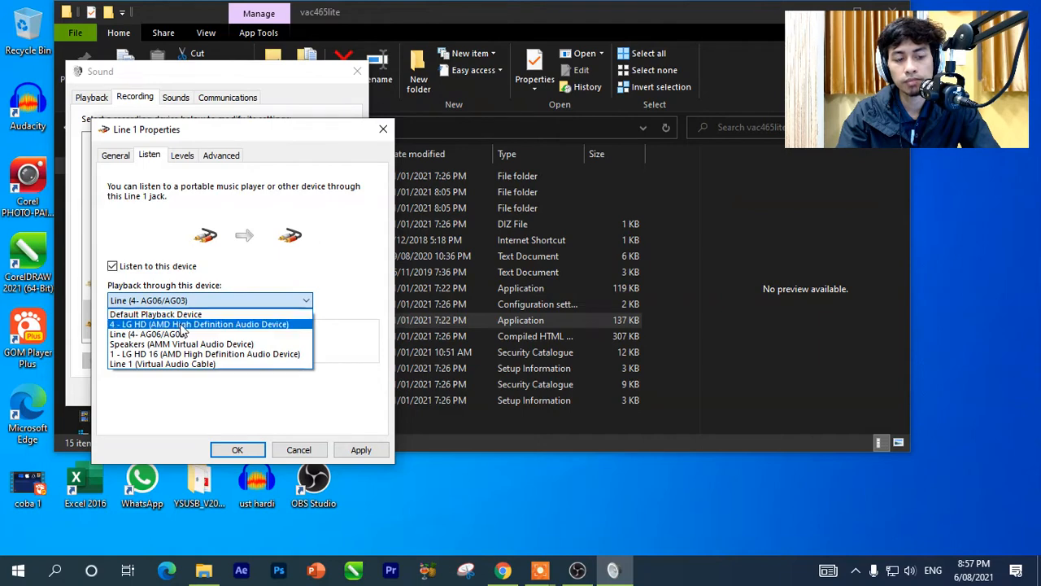
click(191, 304)
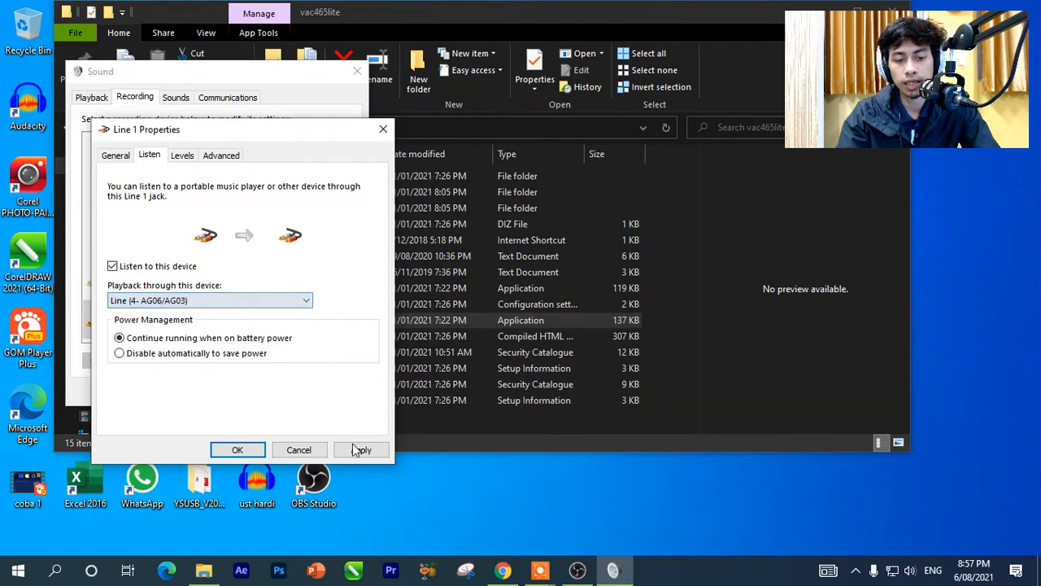
Set Line 1 to play back through Default Playback Device, apply the change, and close the sound dialogs and the vac465lite folder.
click(231, 303)
click(232, 313)
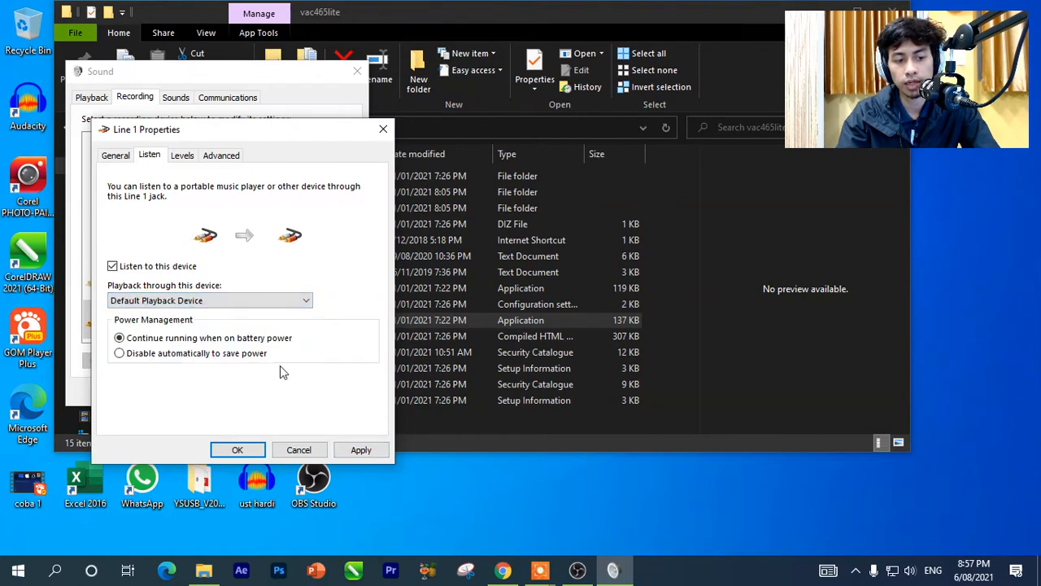
click(358, 452)
click(233, 451)
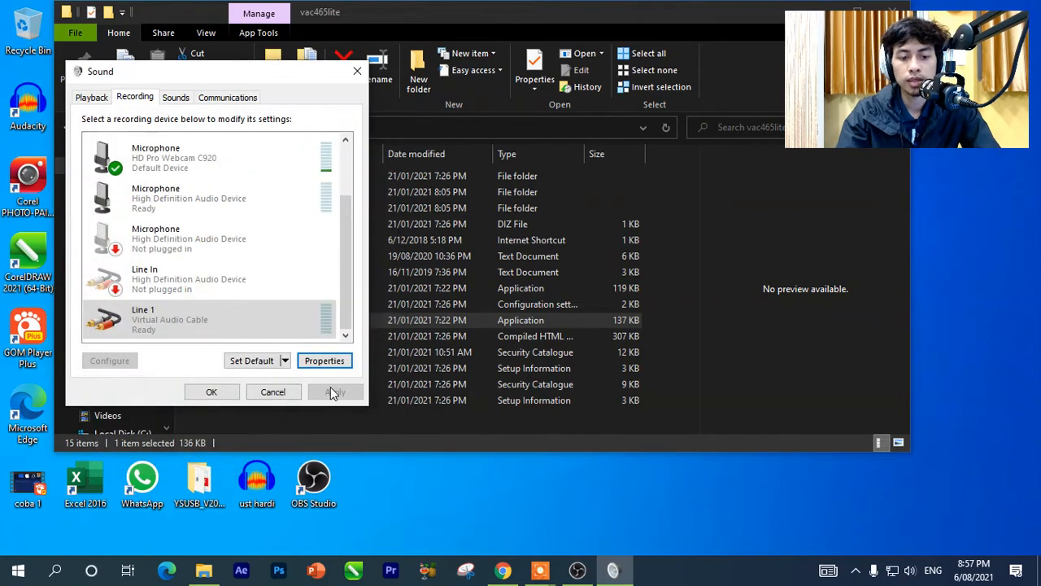
click(232, 397)
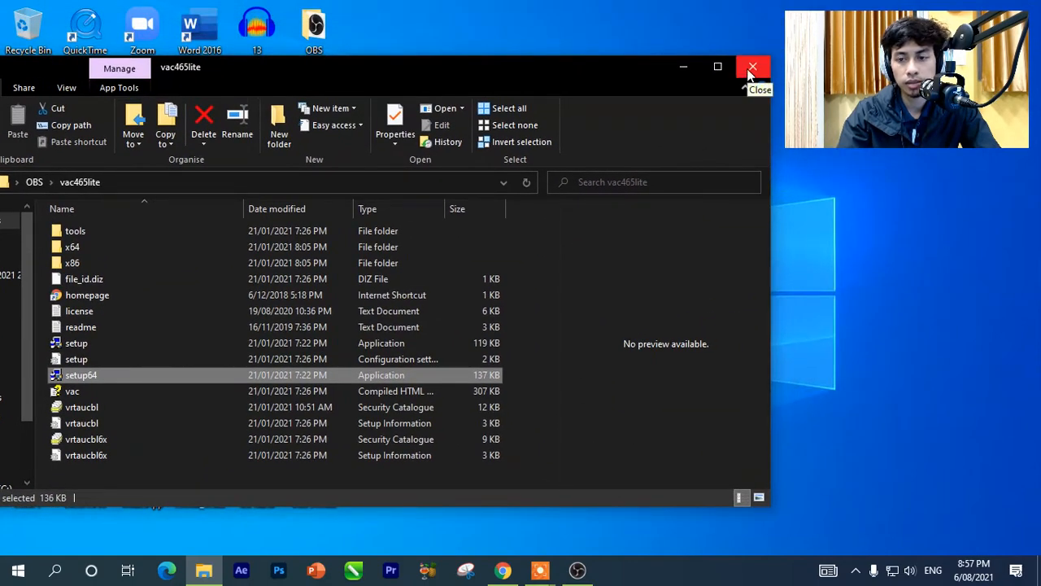
click(750, 69)
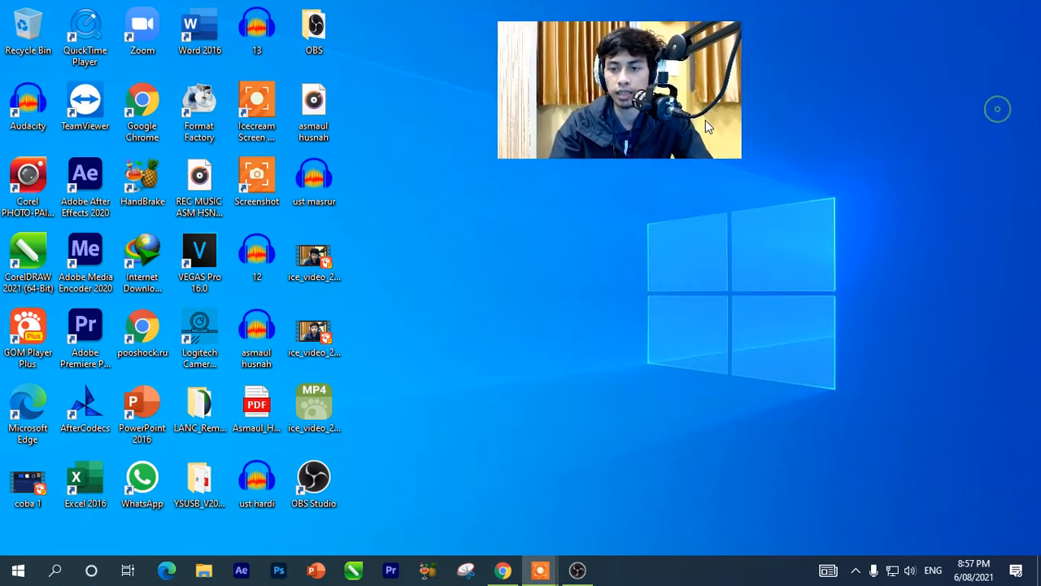
Check the playback devices from the system volume control and Sound settings, cancel the Sound dialog, and minimize Settings.
click(910, 571)
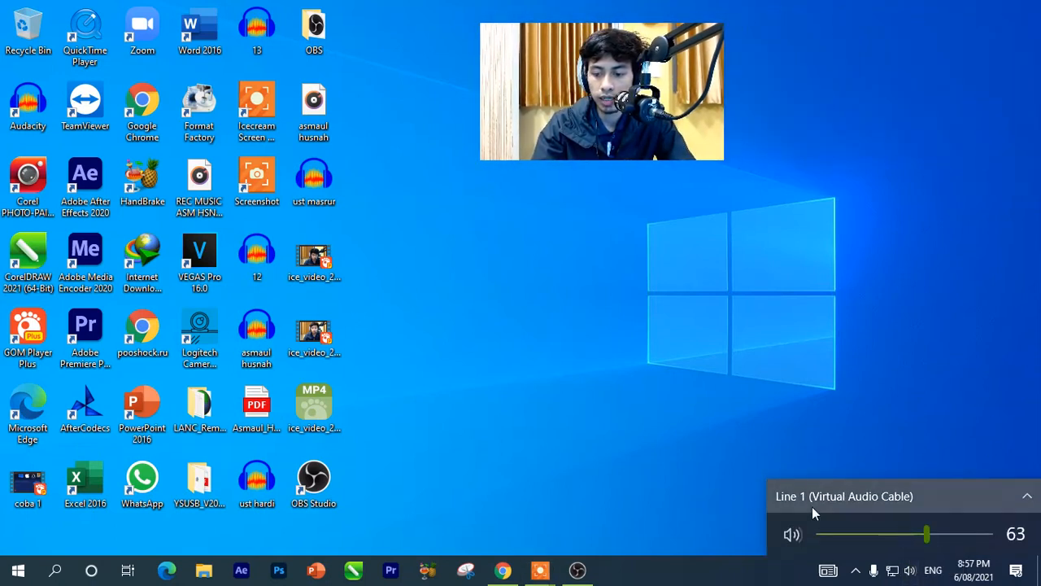
click(896, 498)
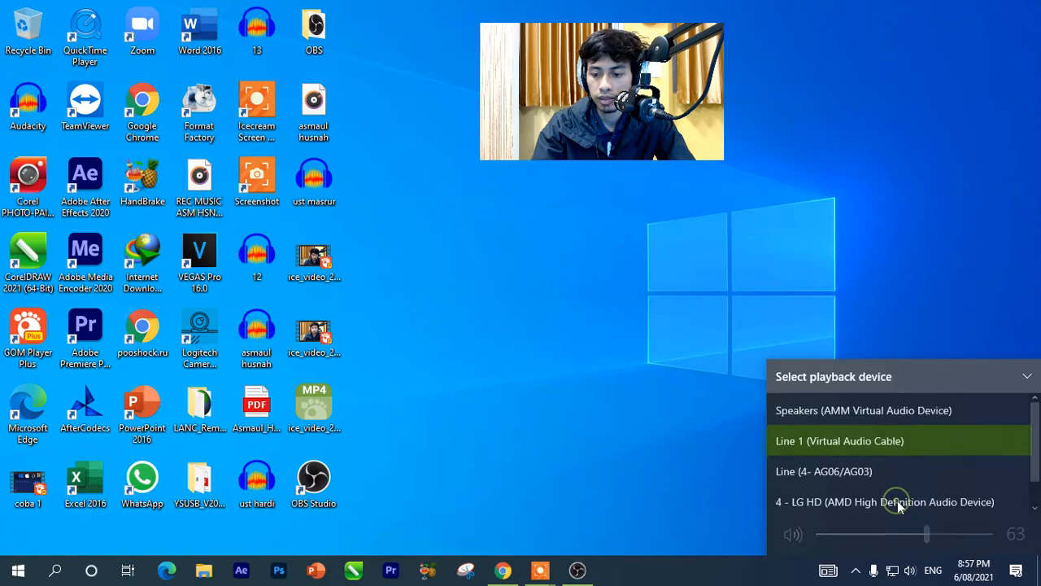
right_click(916, 570)
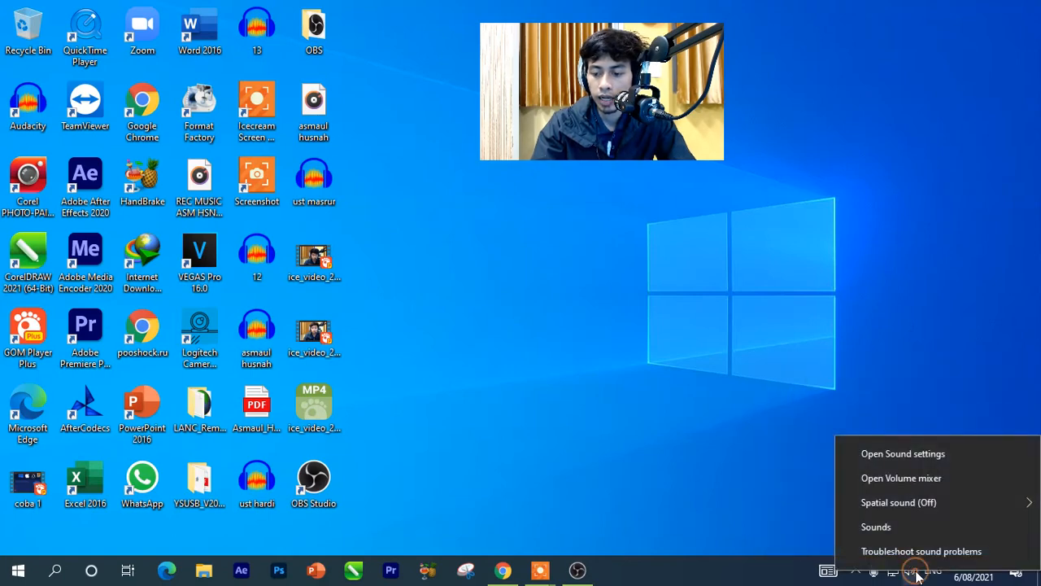
click(926, 460)
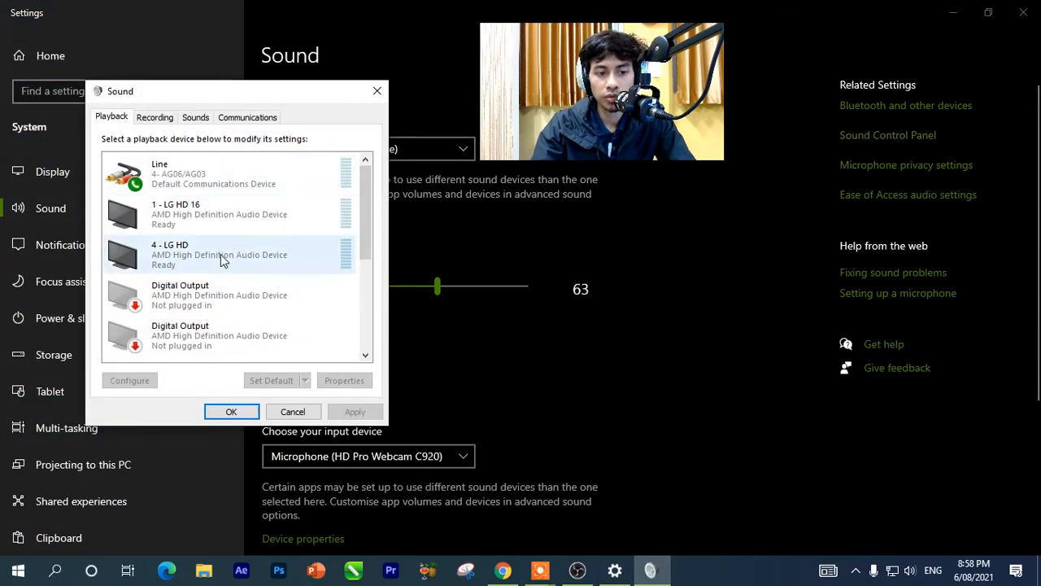
scroll(223, 259, down, 5)
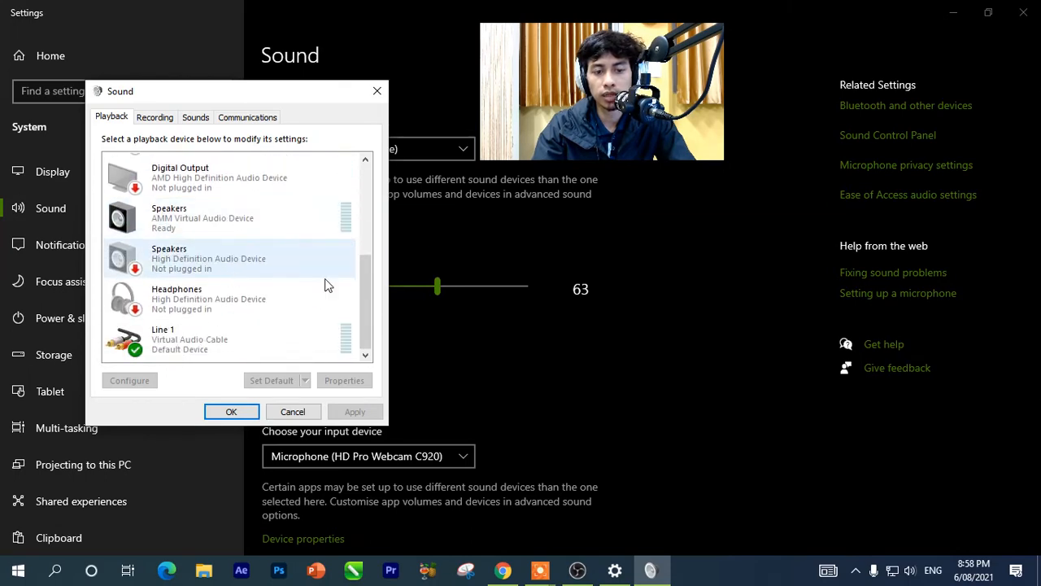
click(293, 411)
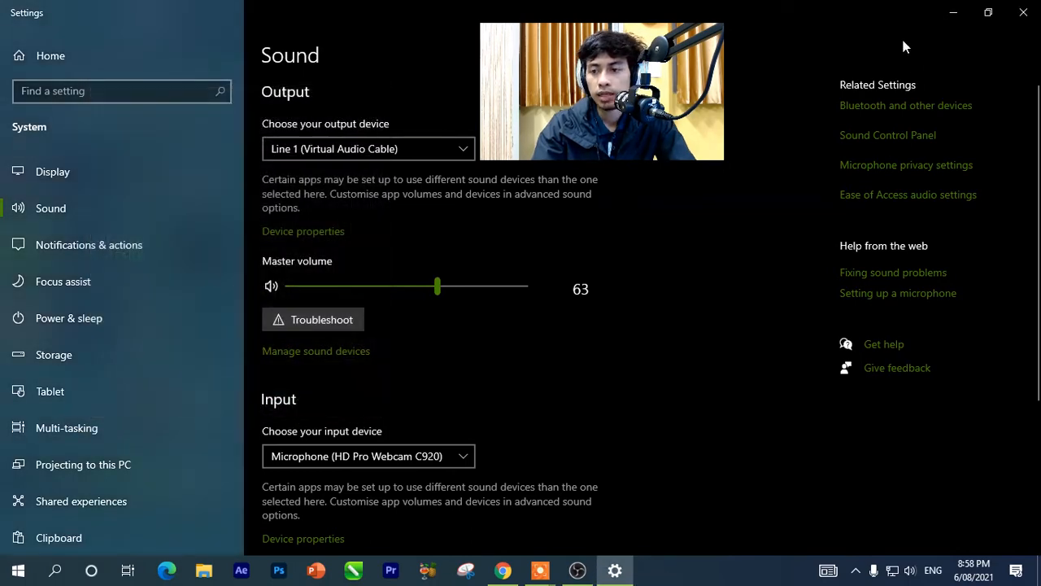
click(948, 18)
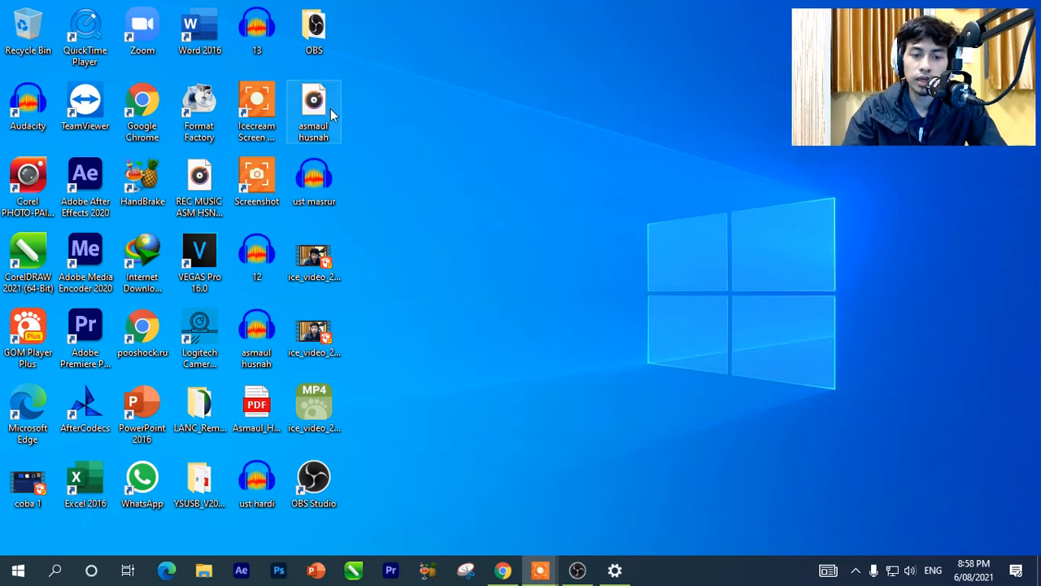
Open the VBCABLE_Driver_Pack43 folder inside the OBS desktop folder and find its 64-bit setup application.
double_click(313, 39)
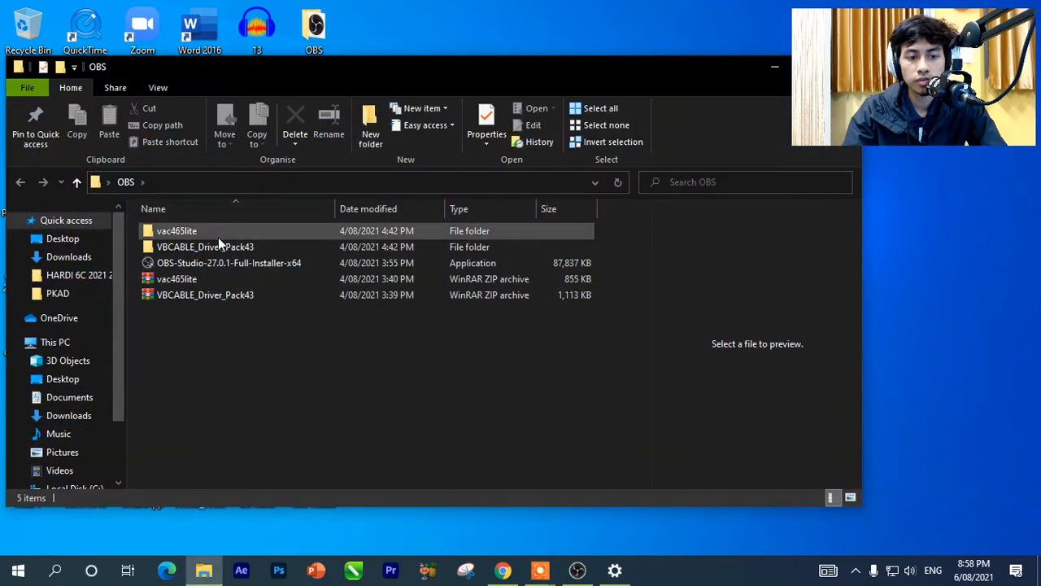
double_click(182, 249)
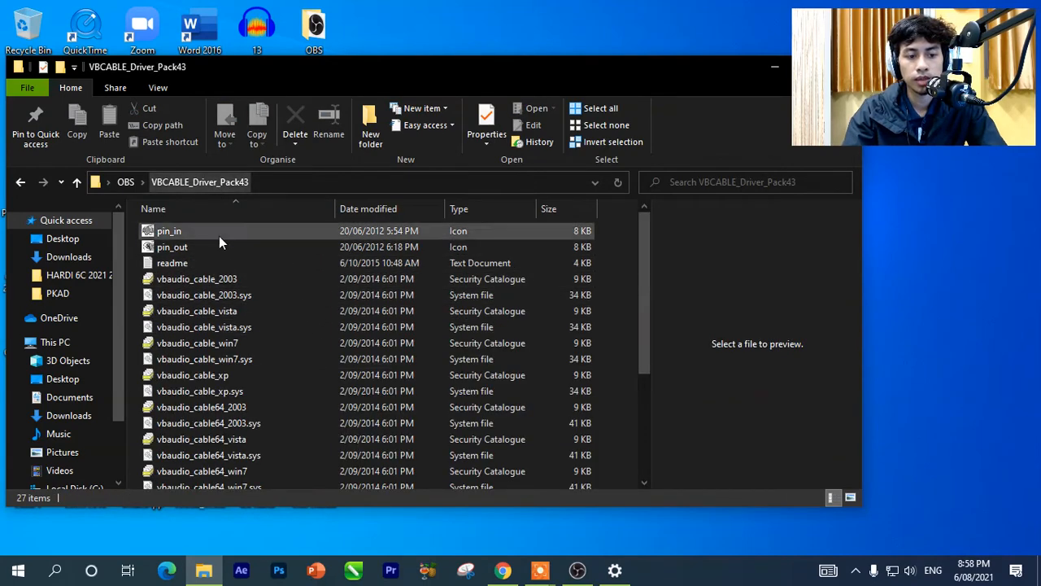
drag(405, 59, 460, 9)
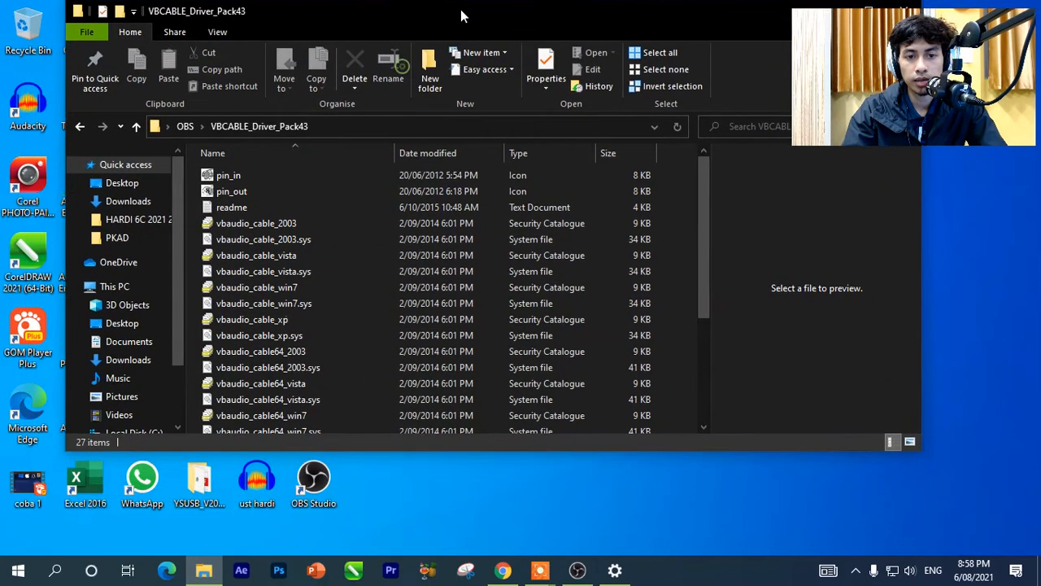
scroll(281, 295, down, 4)
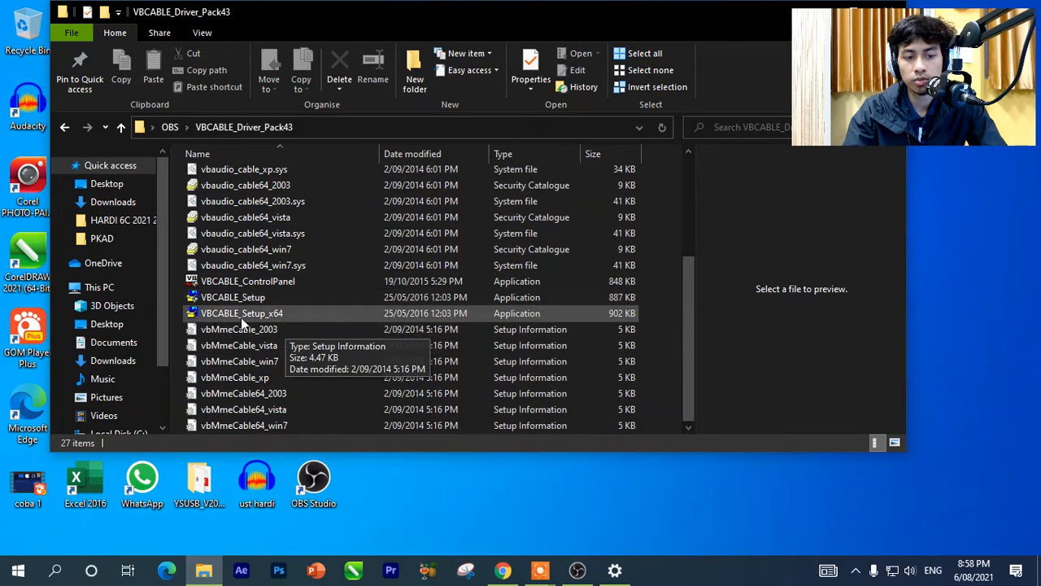
Run VBCABLE_Setup_x64 as administrator, install the VB-Audio Virtual Cable driver, and acknowledge the completed installation.
click(217, 315)
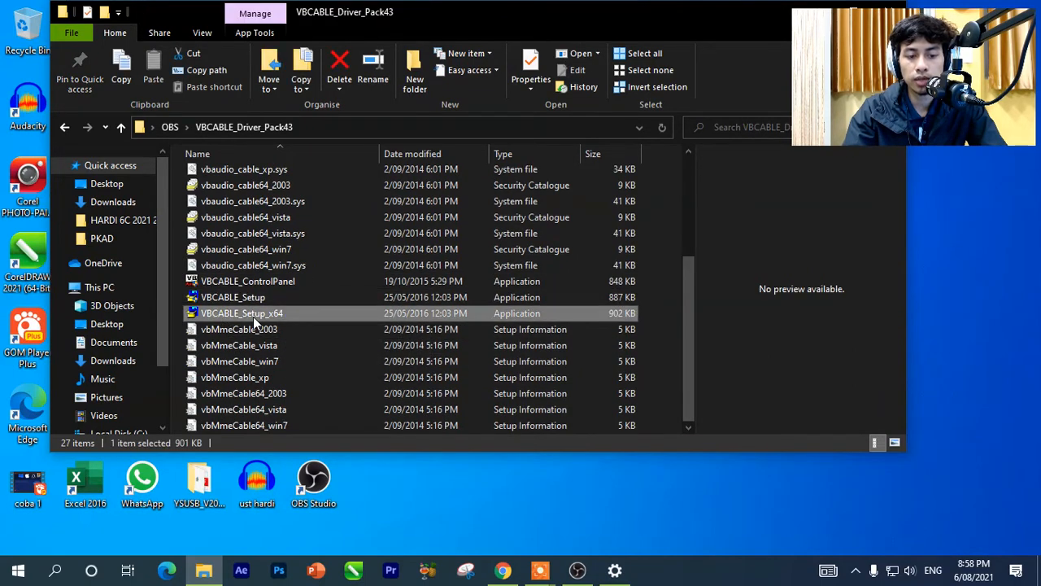
right_click(254, 318)
click(235, 316)
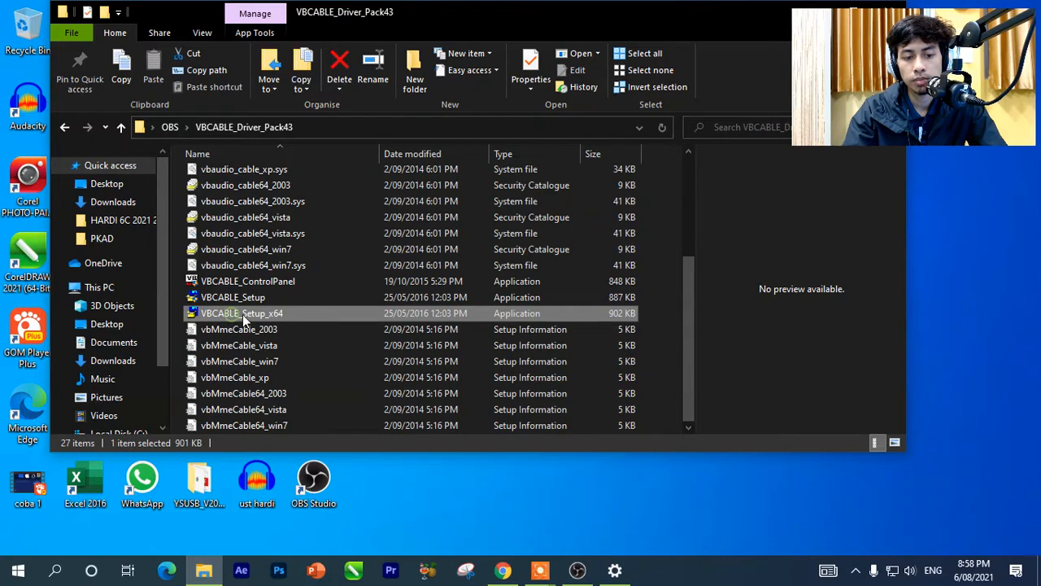
click(318, 313)
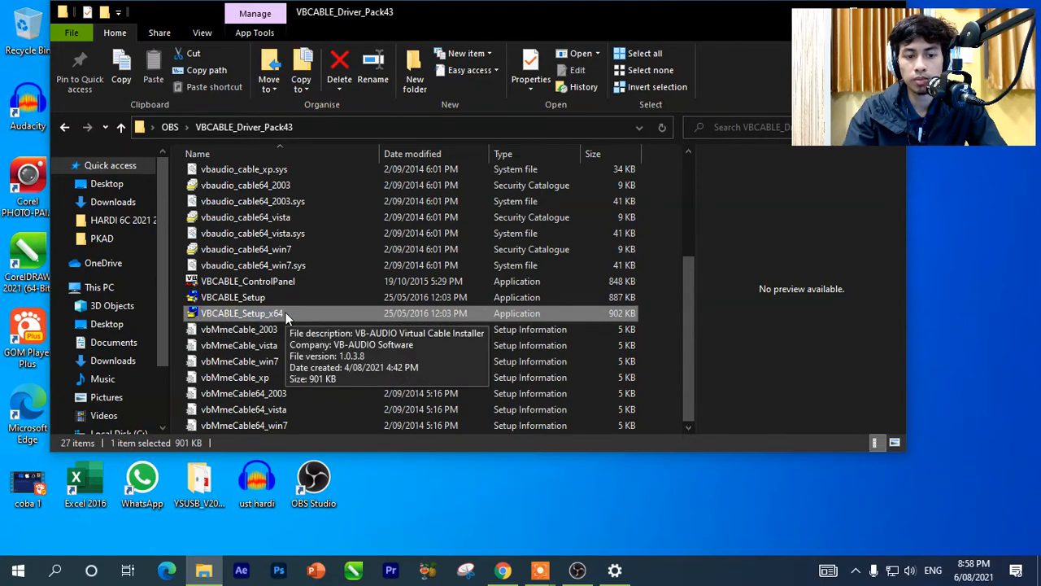
right_click(286, 312)
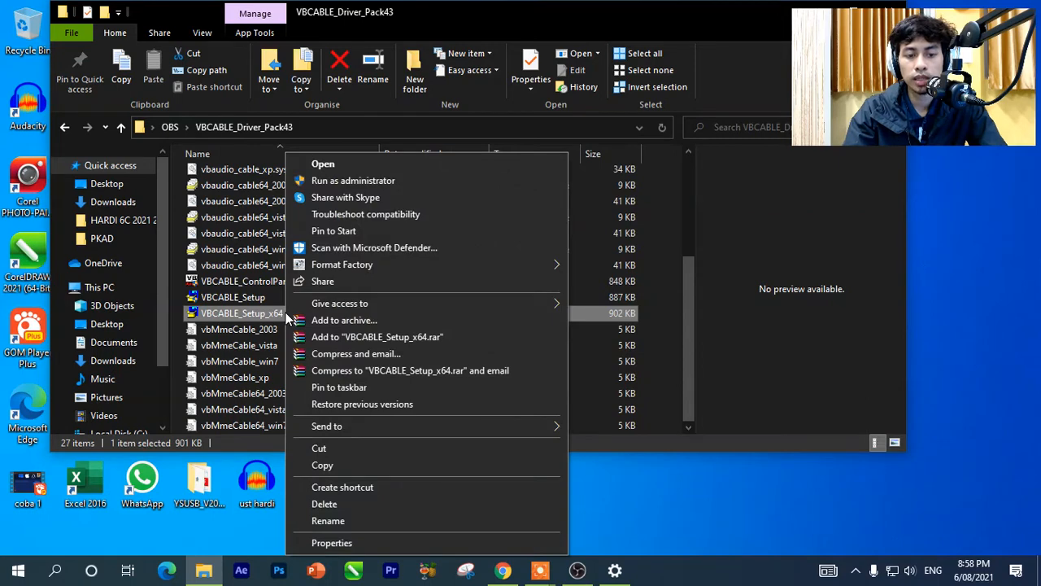
click(363, 180)
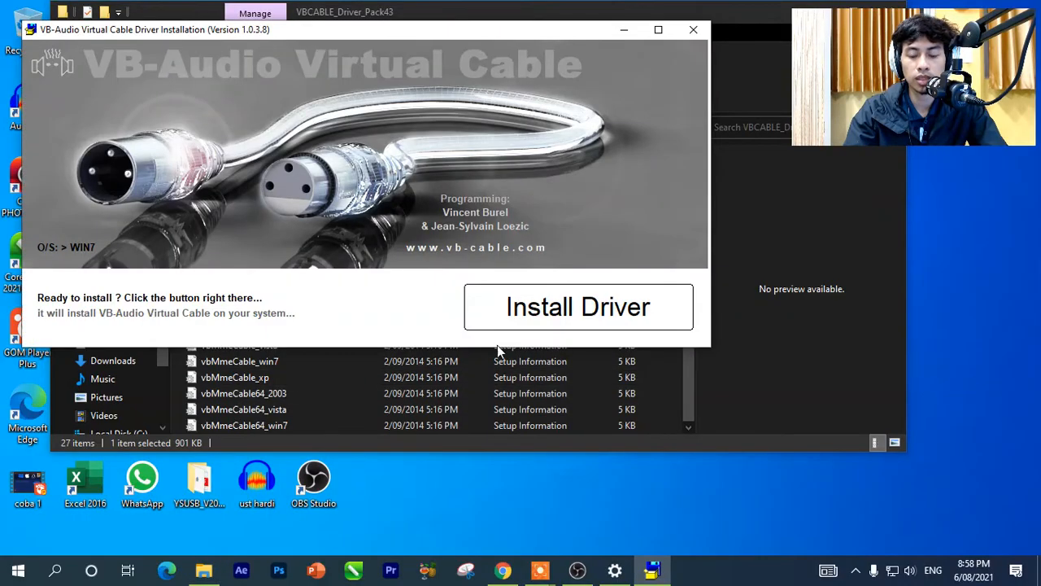
click(549, 314)
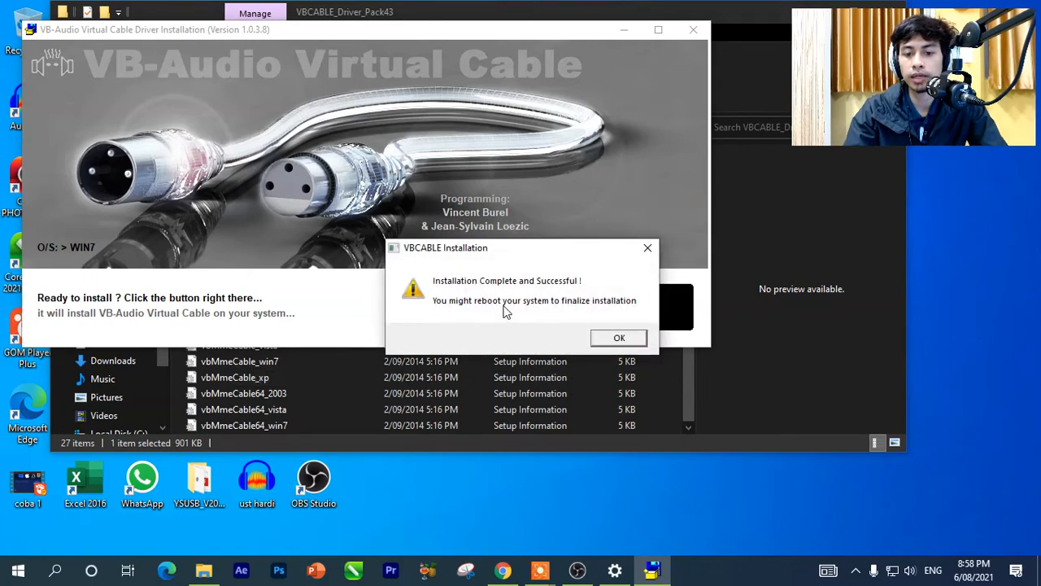
click(618, 336)
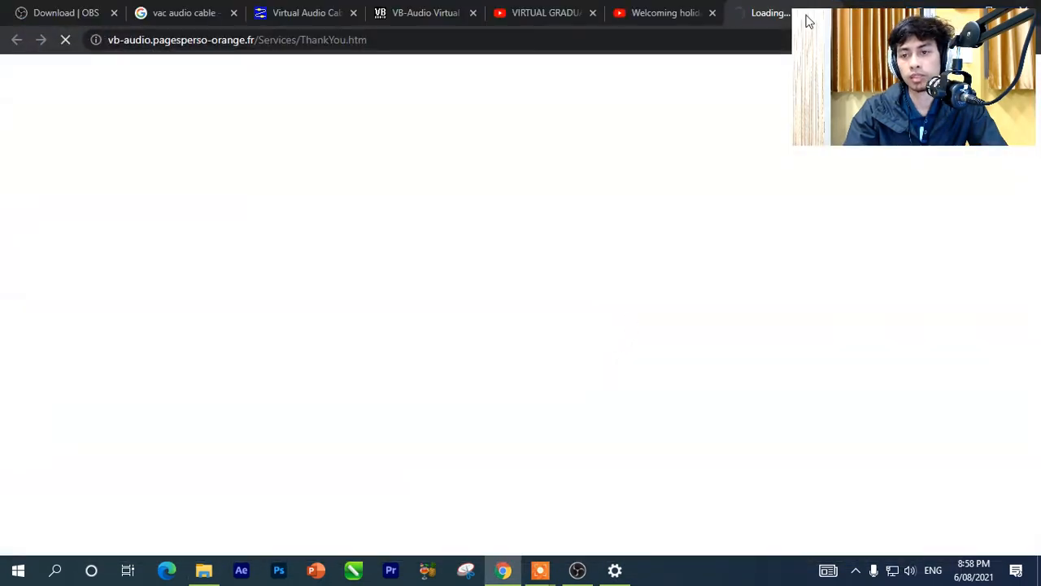
Close the VB-Audio thank-you page and minimize the browser and the VBCABLE_Driver_Pack43 folder window.
click(829, 14)
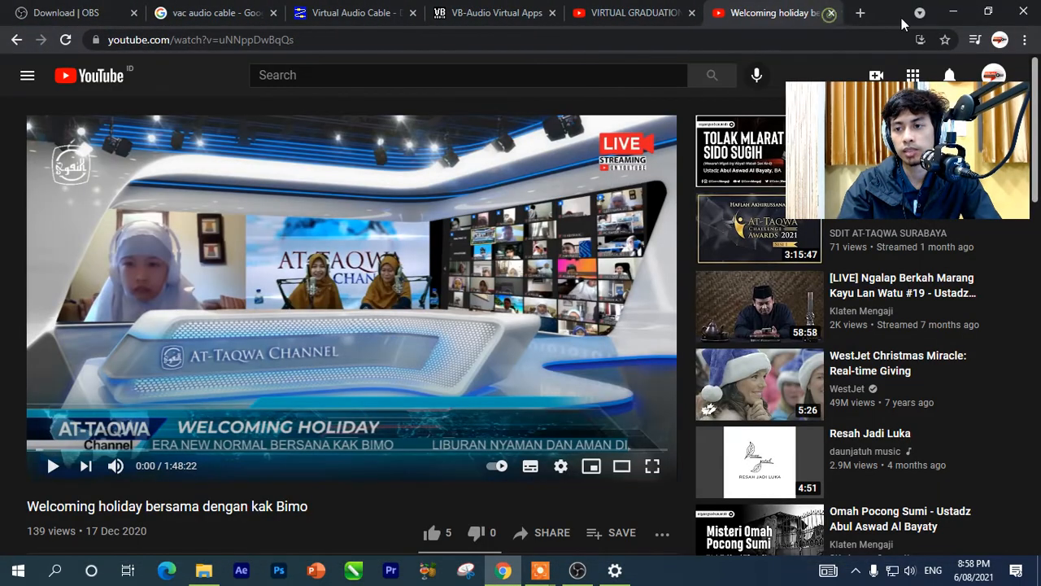
click(949, 12)
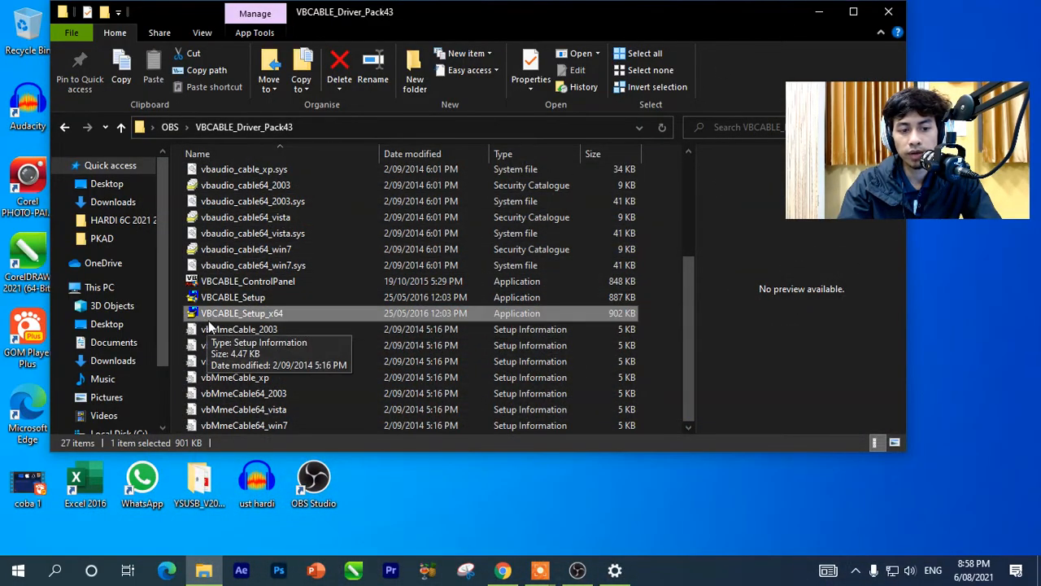
click(817, 13)
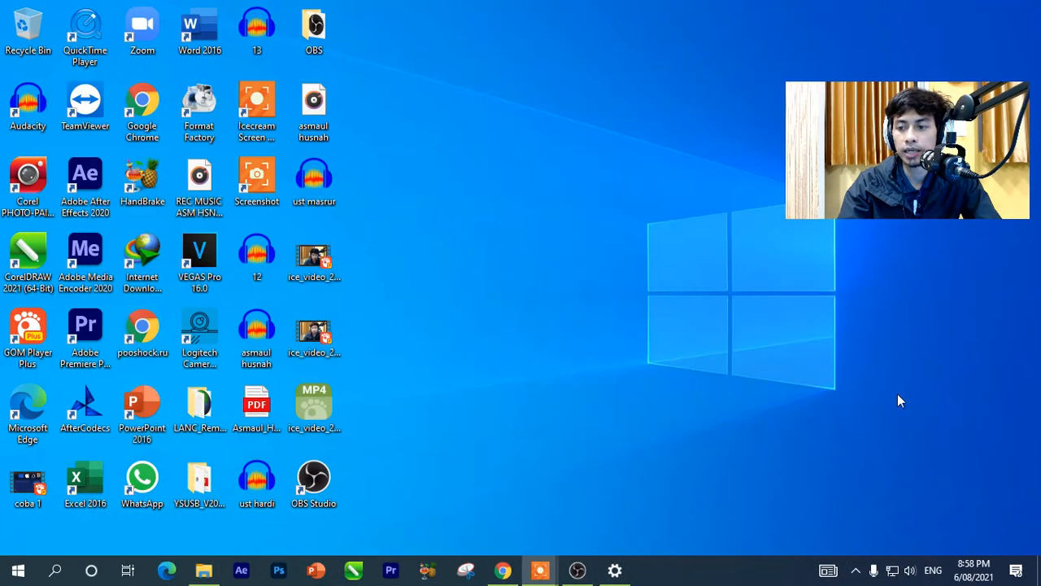
Open the Sound Control Panel from the Windows sound settings and find CABLE Input among the playback devices.
right_click(909, 571)
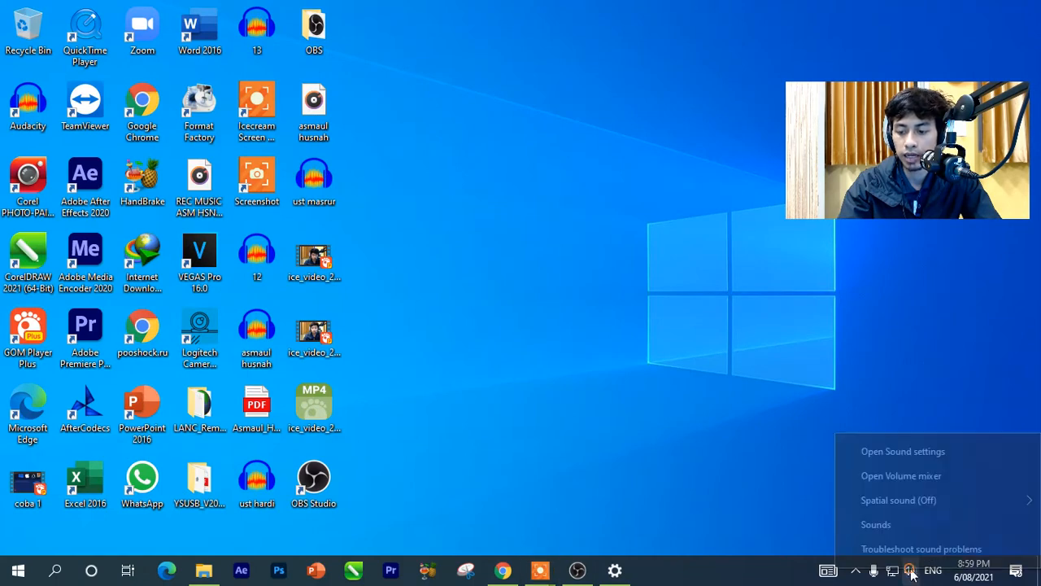
click(917, 461)
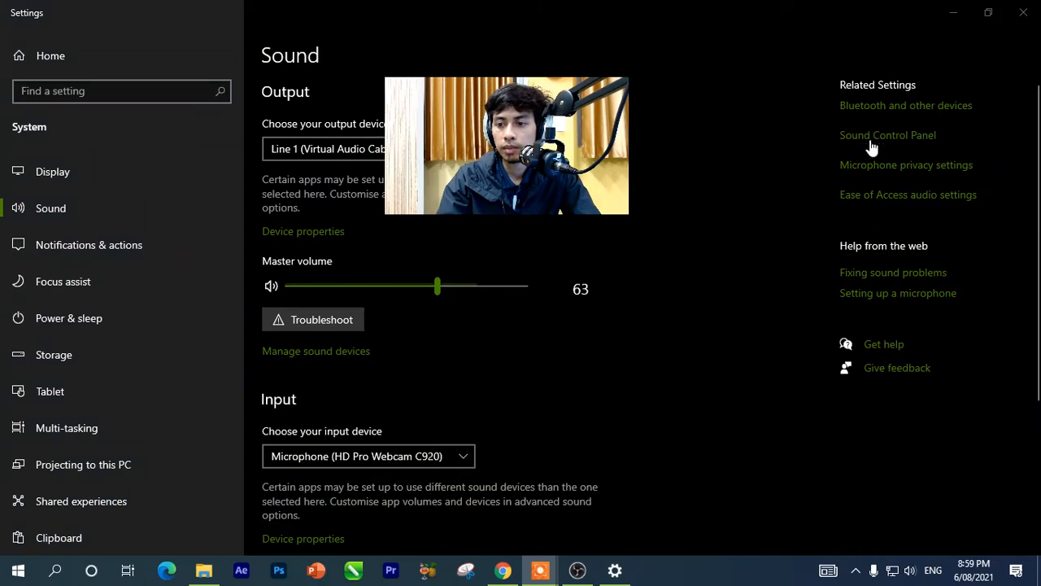
click(925, 135)
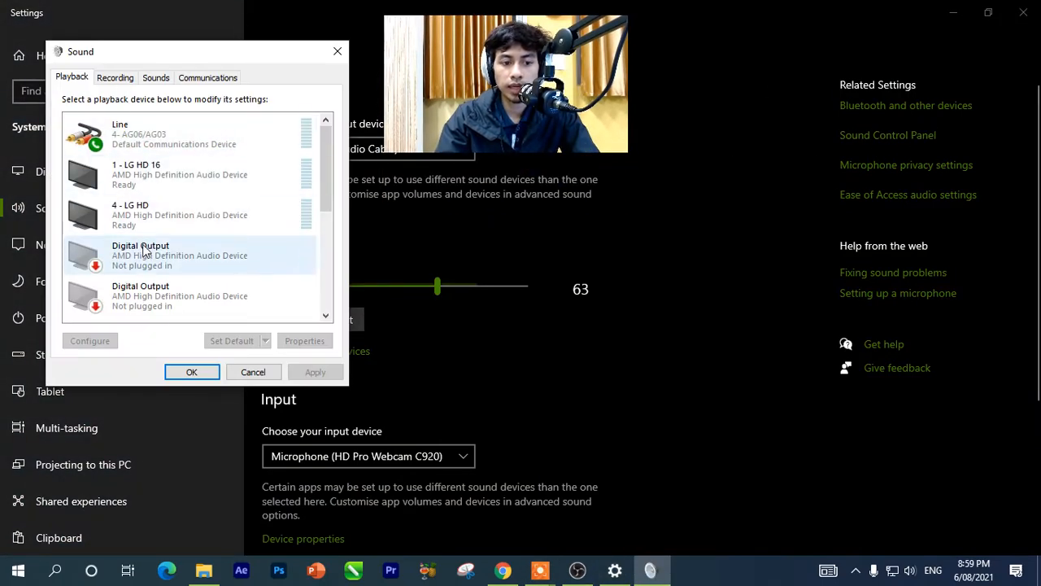
scroll(151, 272, down, 5)
scroll(154, 277, down, 2)
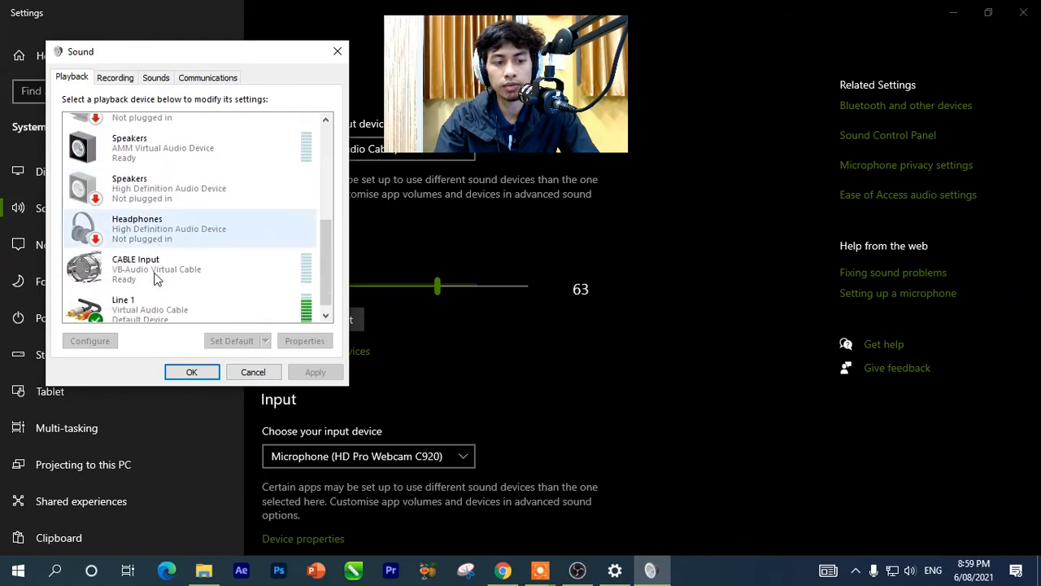
Rename the CABLE Input playback device to "line 2" and close the Sound dialog with OK.
click(163, 260)
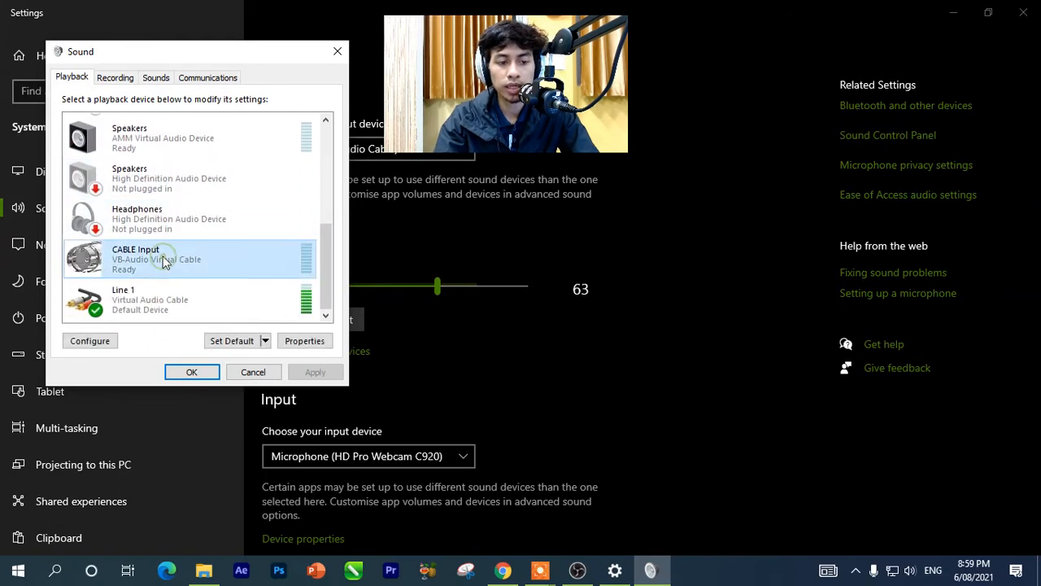
right_click(163, 258)
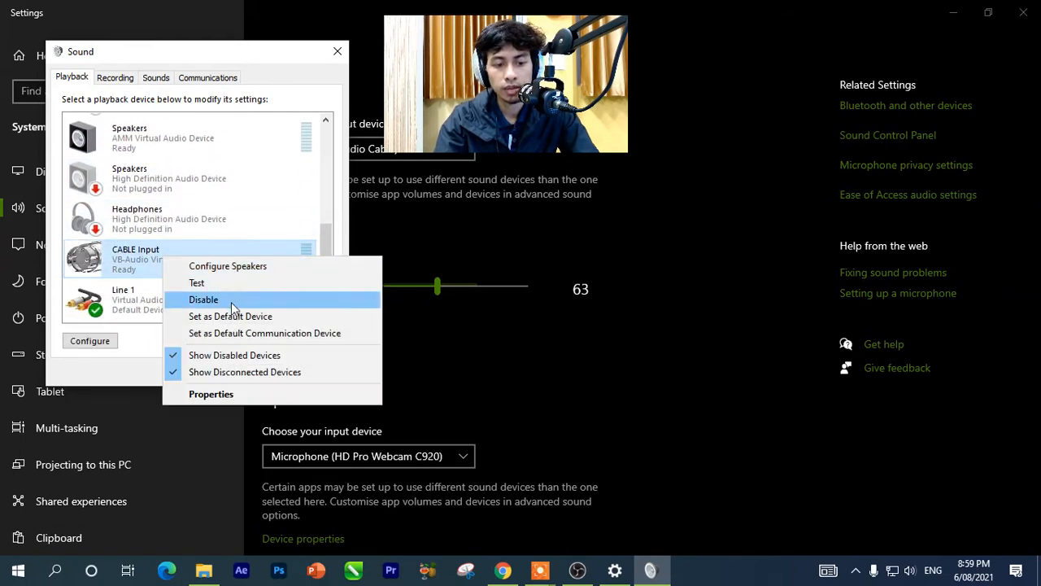
click(234, 394)
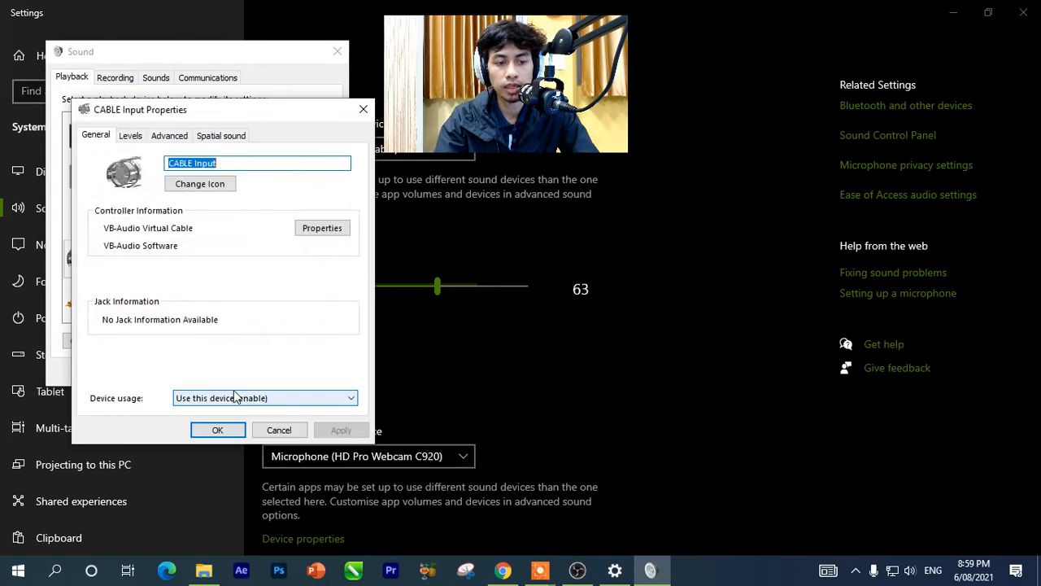
text(l)
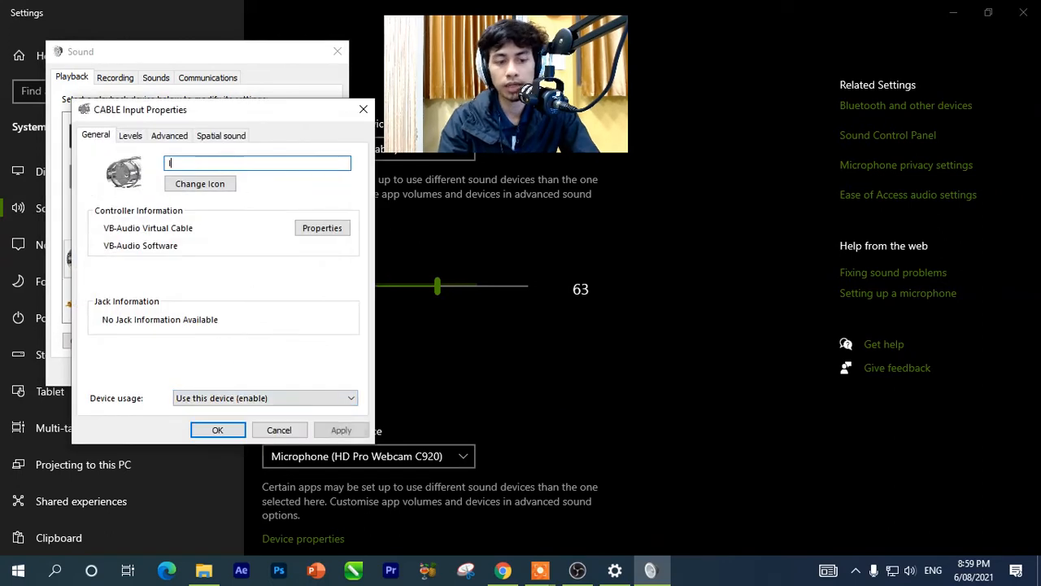
text(ine 2)
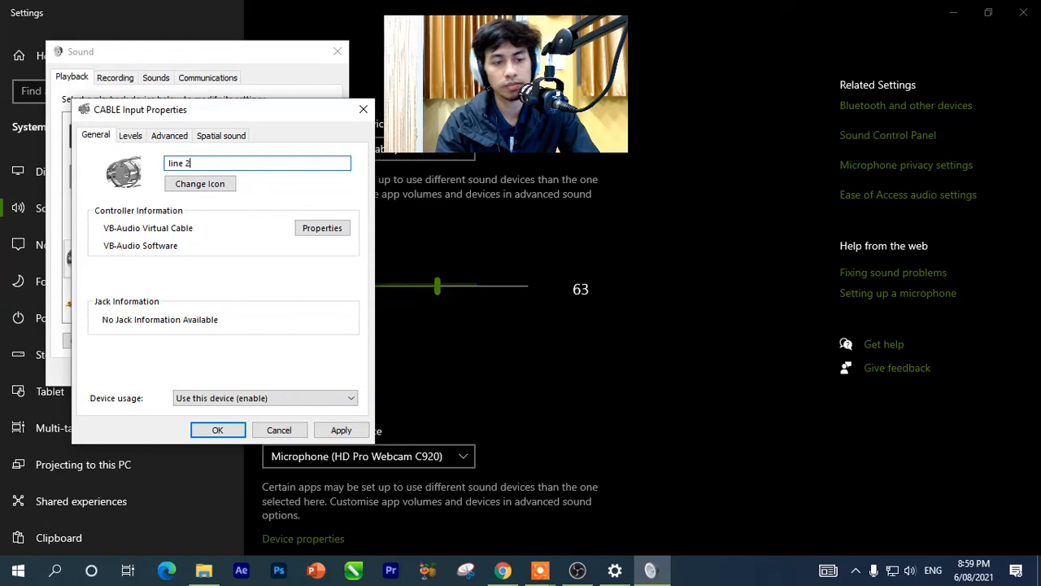
click(217, 430)
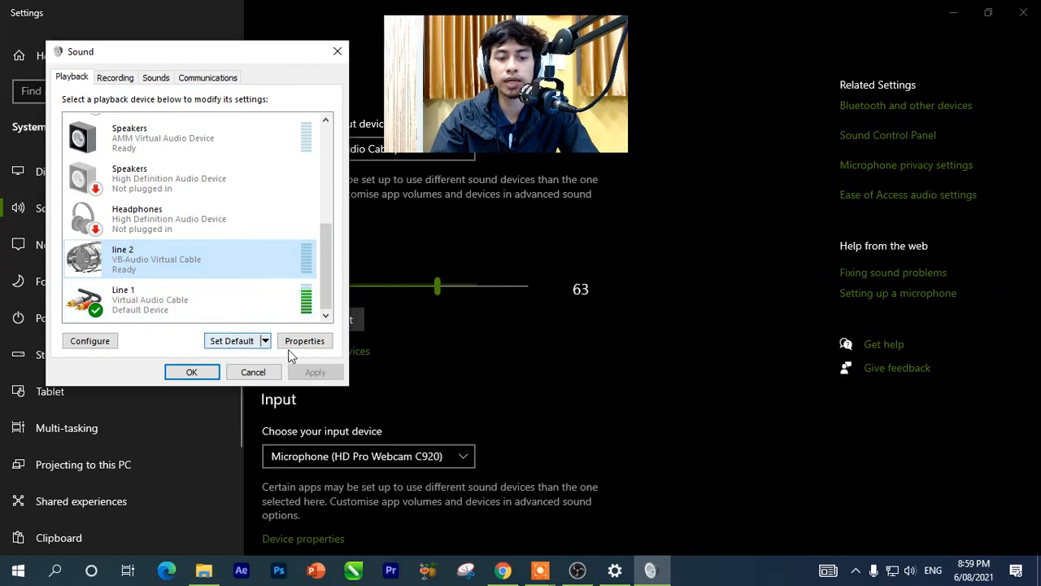
click(189, 372)
drag(527, 97, 912, 87)
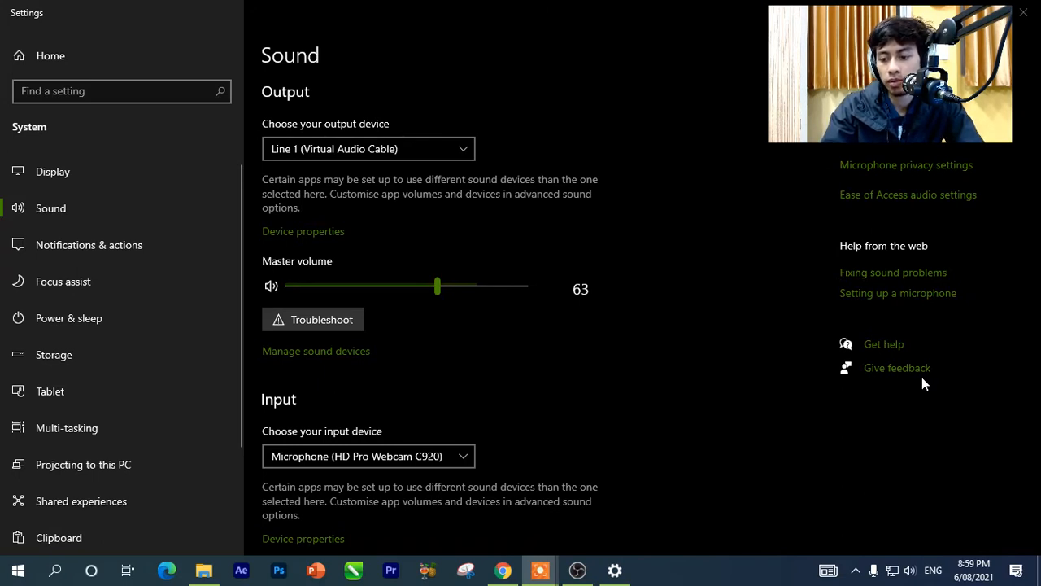
Switch the system playback device to Line (4- AG06/AG03) from the volume control and close the device list.
click(909, 571)
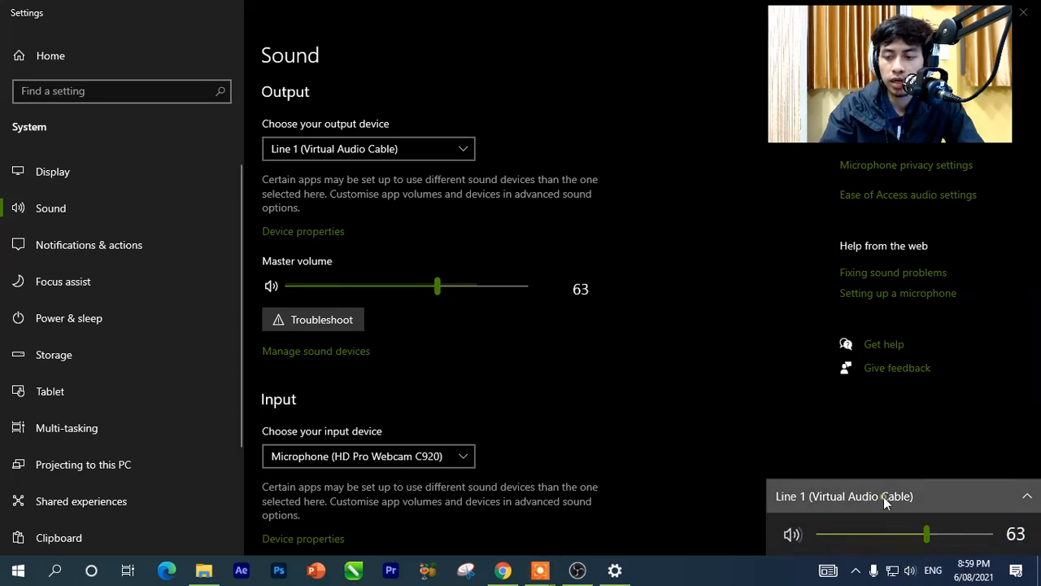
click(883, 496)
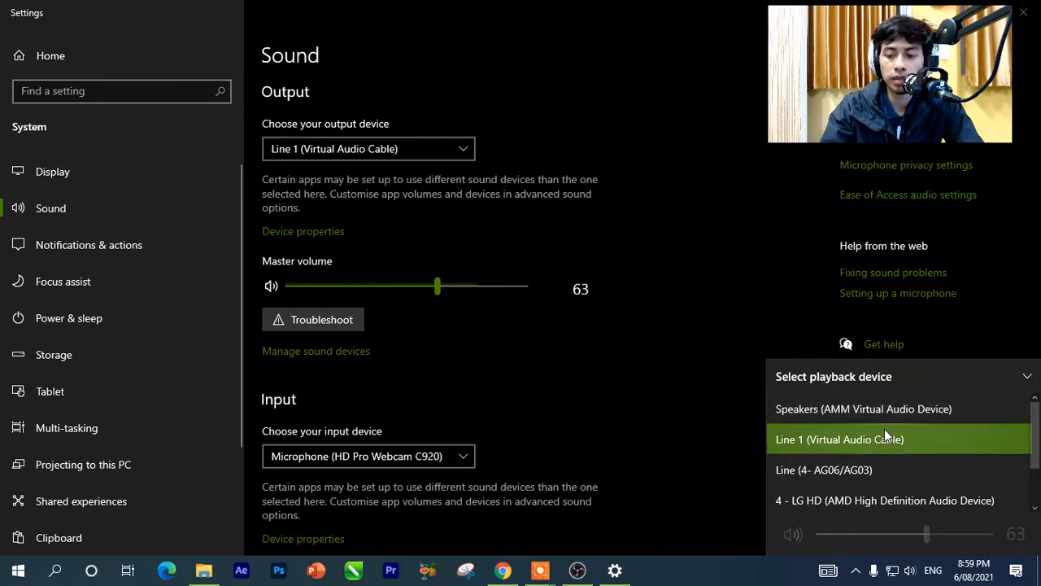
click(845, 473)
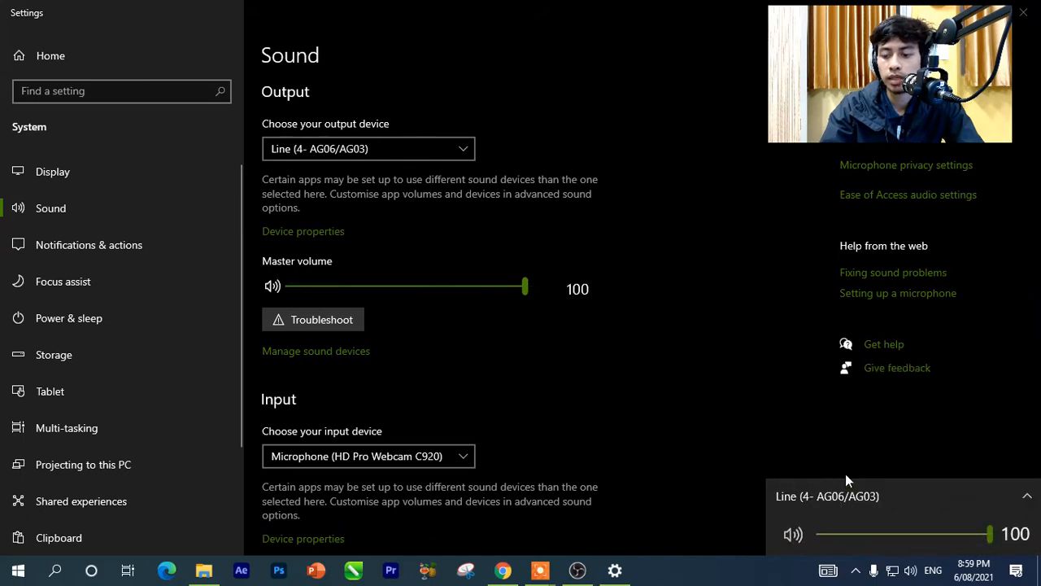
click(917, 493)
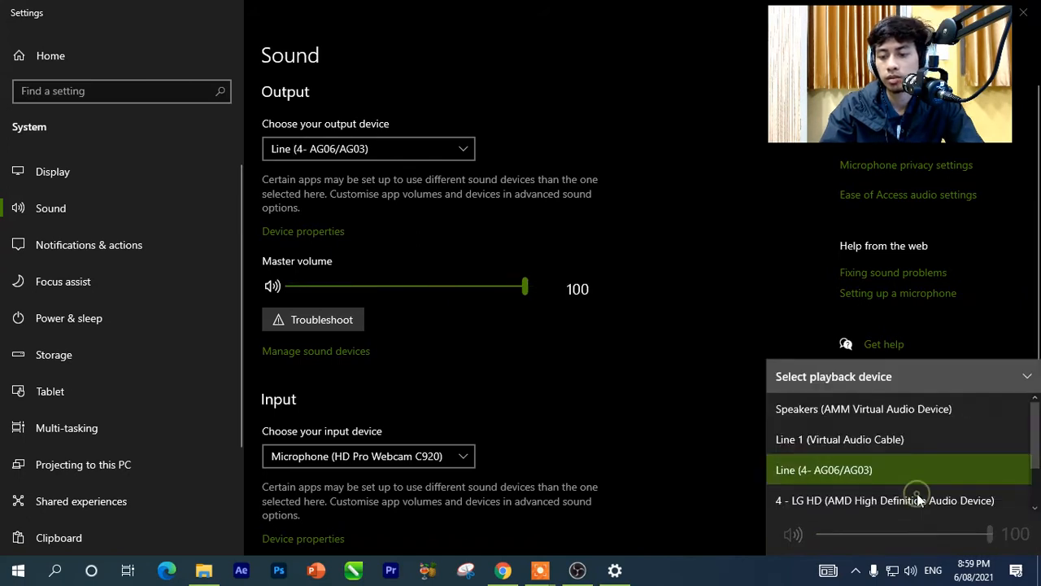
click(715, 310)
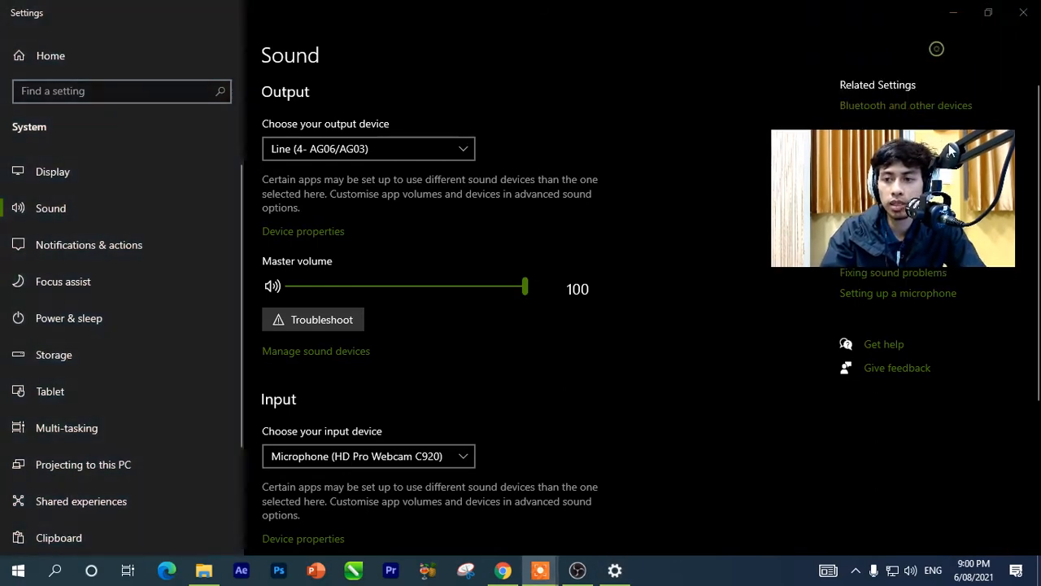
Minimize the Settings window and switch to OBS Studio.
click(951, 12)
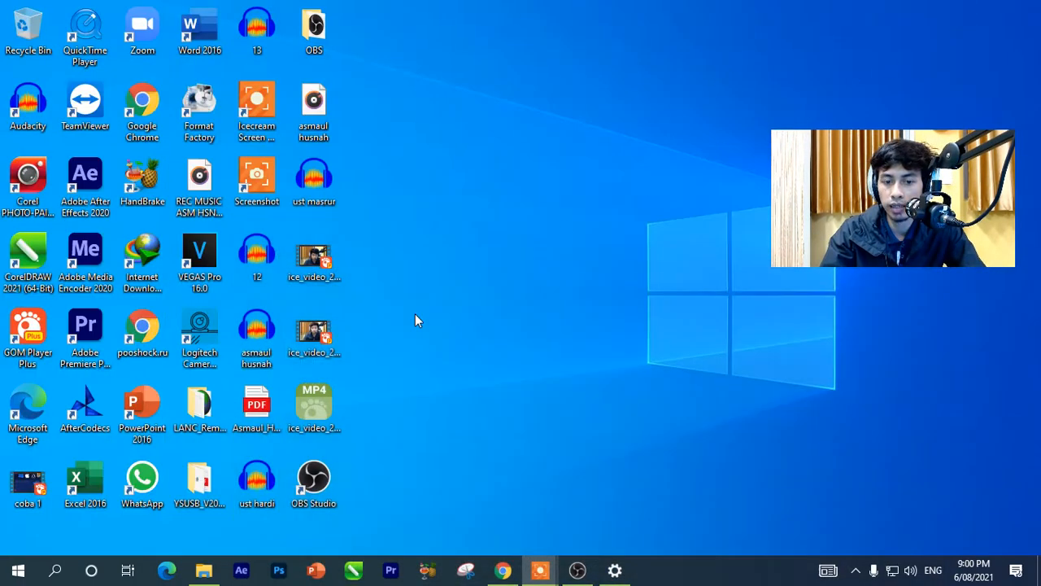
click(579, 569)
click(14, 571)
text(ob)
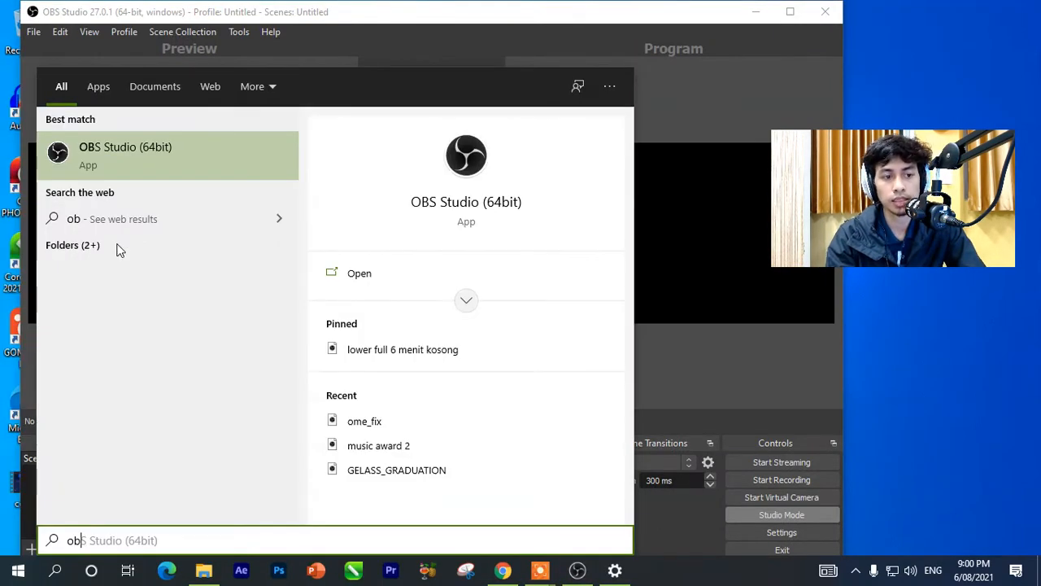
key(Return)
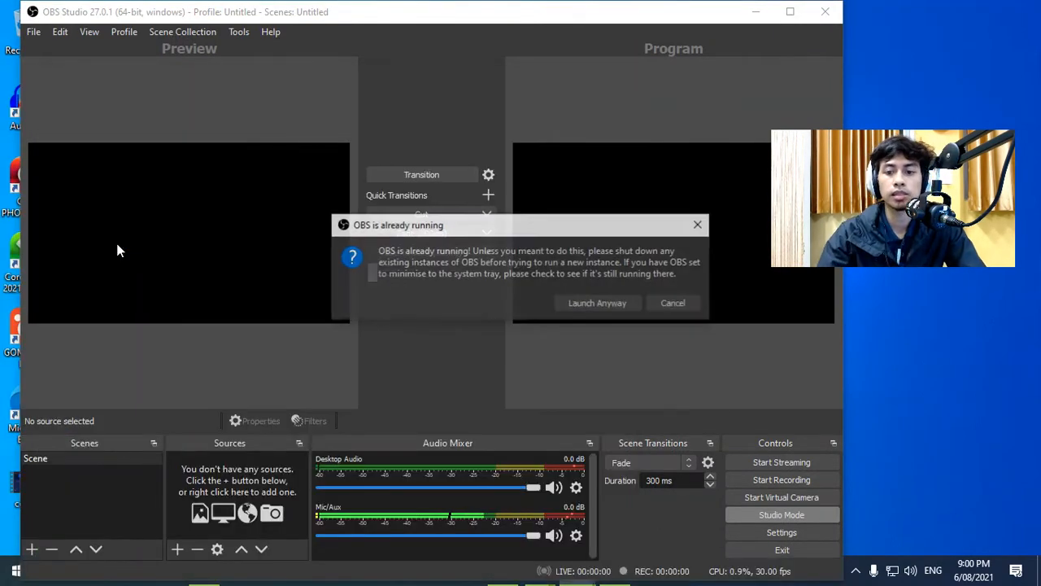
click(696, 306)
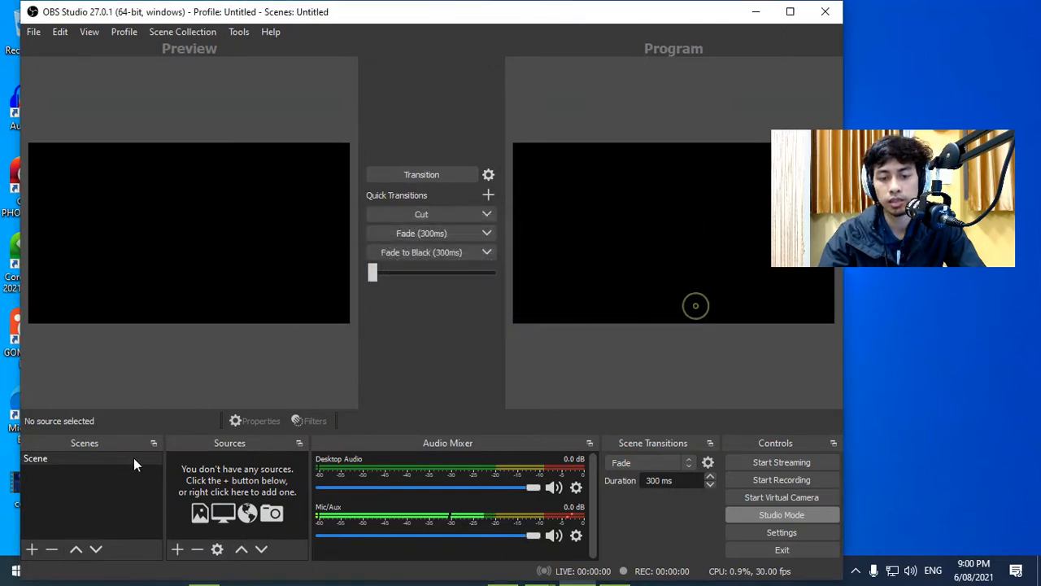
Search for Zoom, launch it, and move its window aside so the OBS Studio window is accessible.
click(18, 570)
text(zoom)
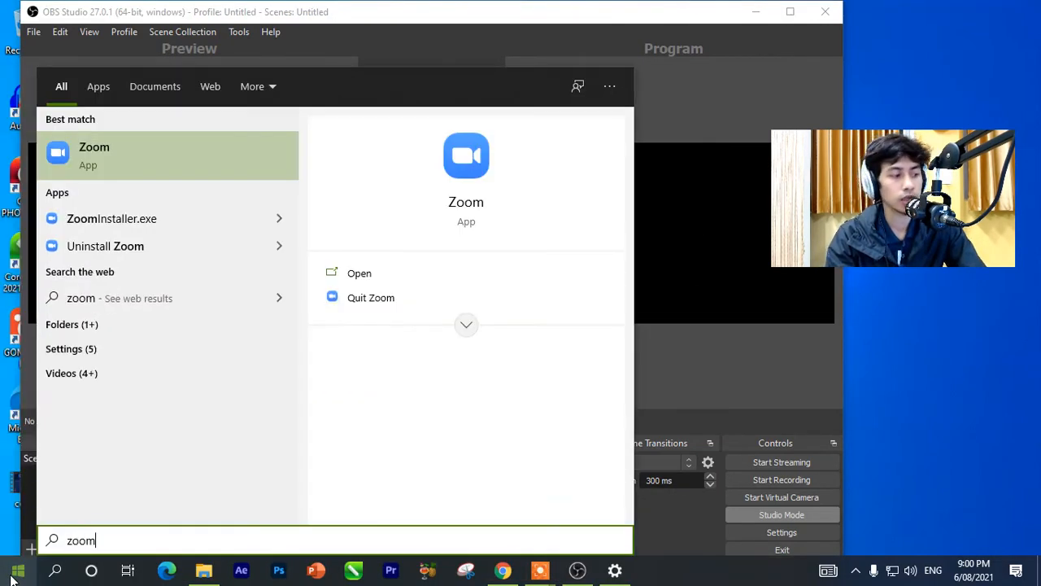
key(Return)
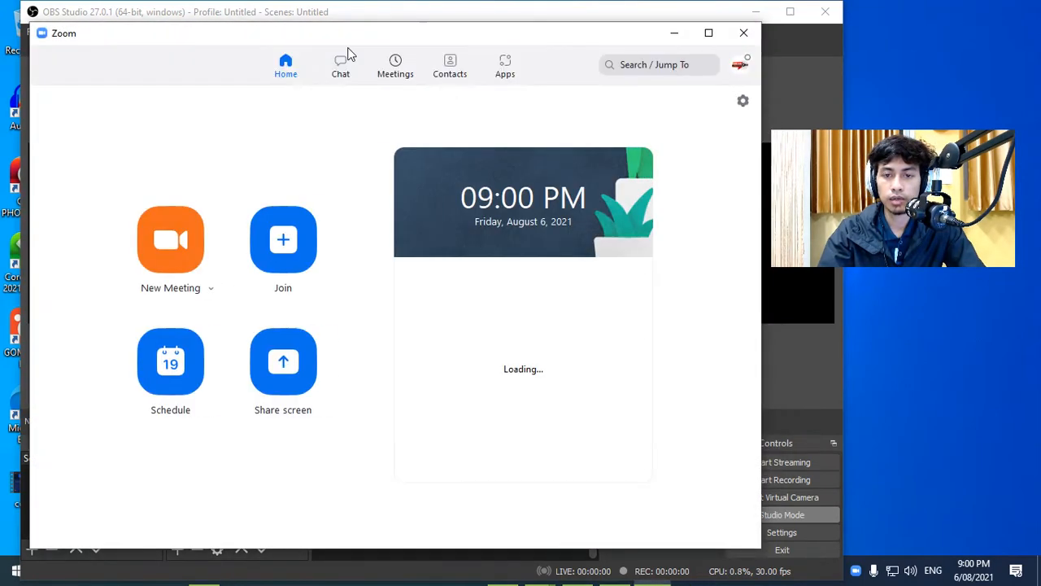
drag(202, 39, 236, 56)
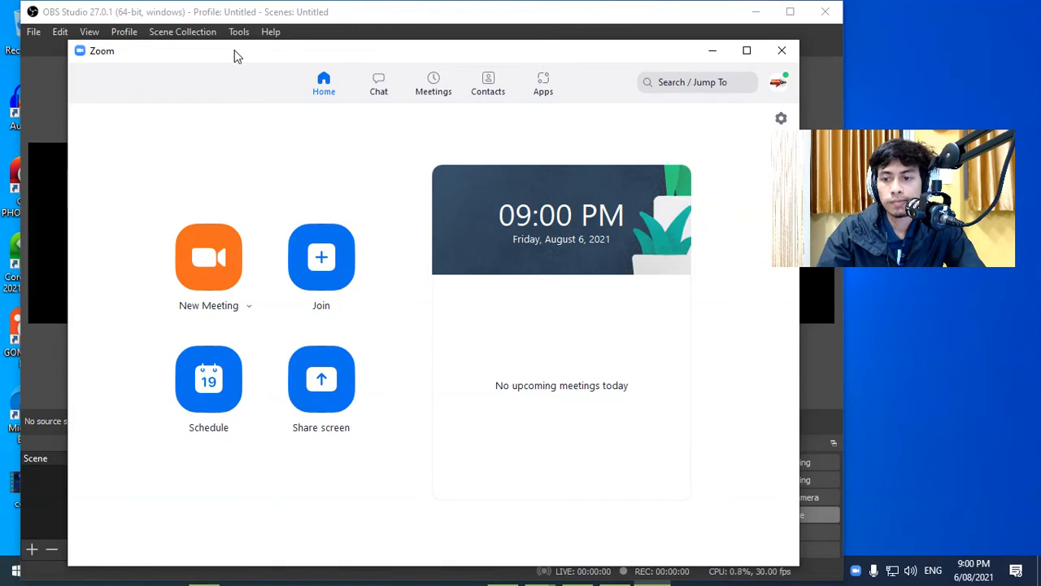
drag(234, 50, 707, 46)
In the OBS audio settings, set Desktop Audio to line 2 (VB-Audio Virtual Cable) and the Monitoring Device to Line 1 (Virtual Audio Cable).
click(33, 32)
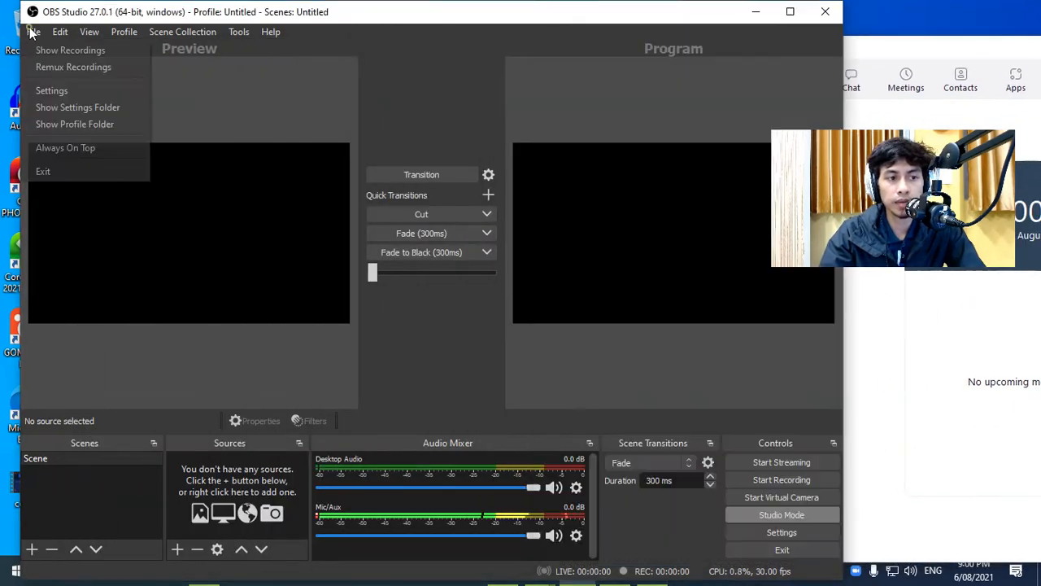
click(53, 84)
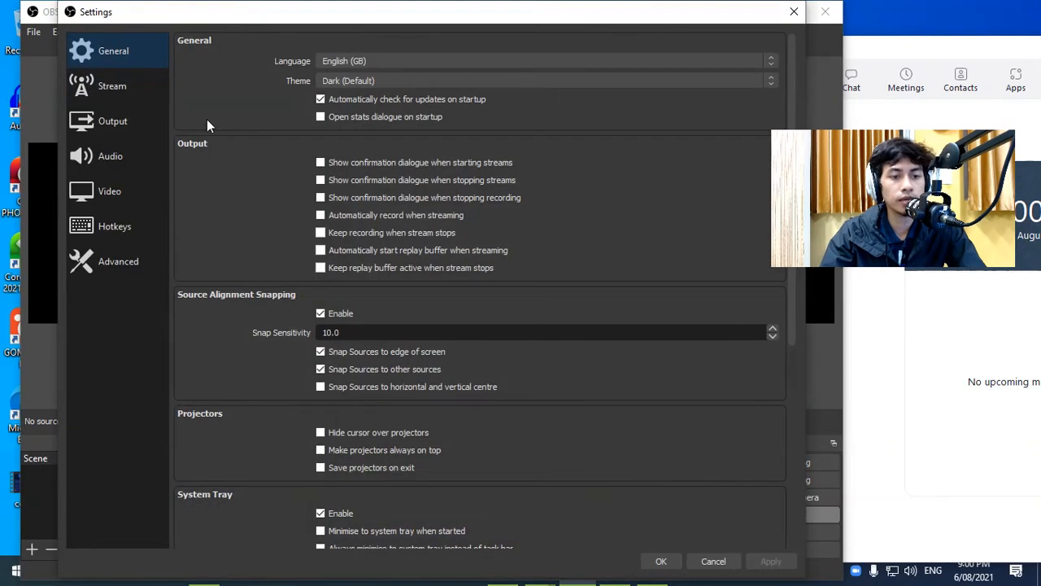
click(110, 190)
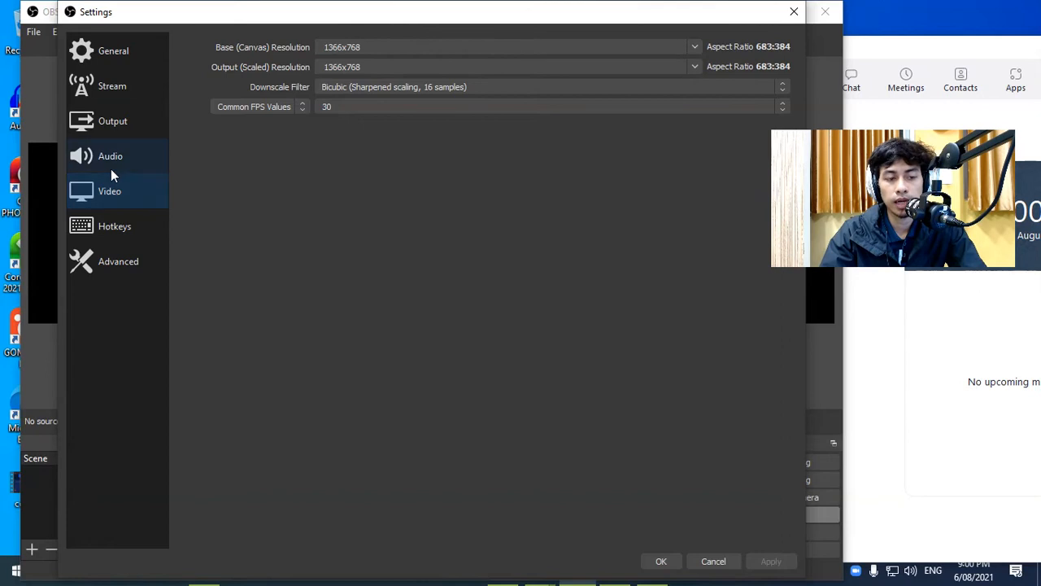
click(111, 166)
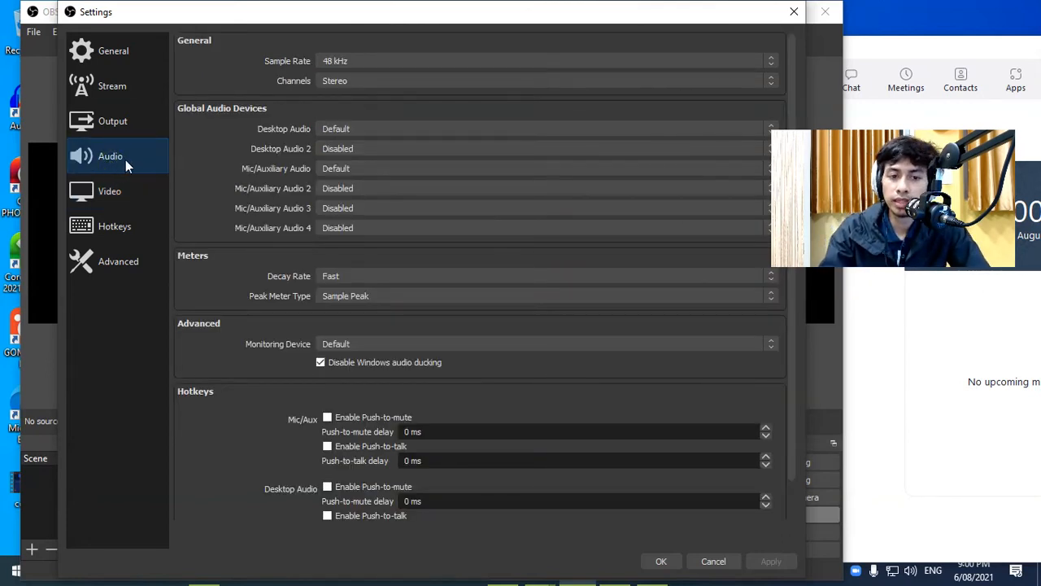
click(397, 128)
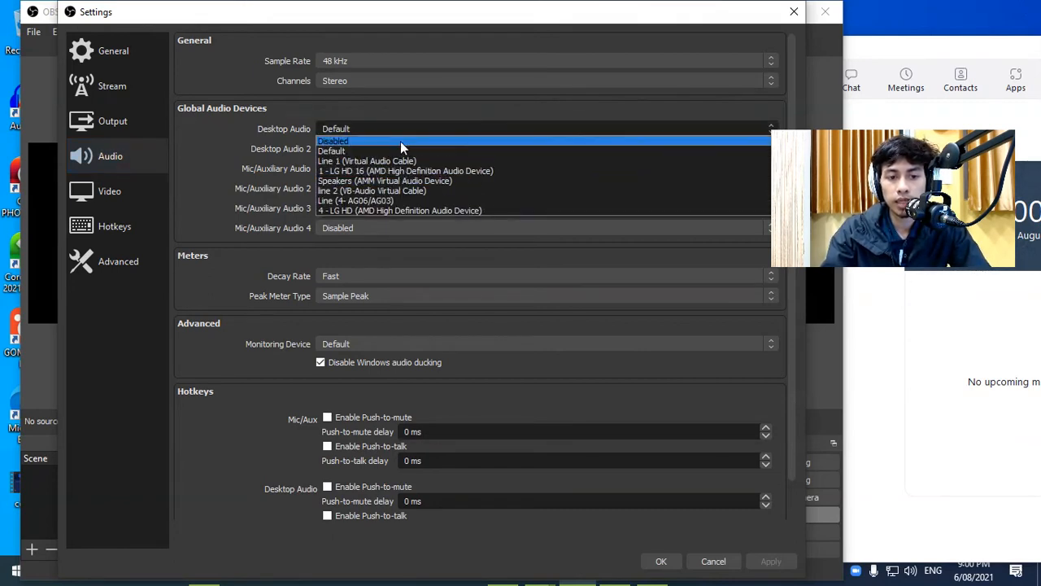
click(396, 191)
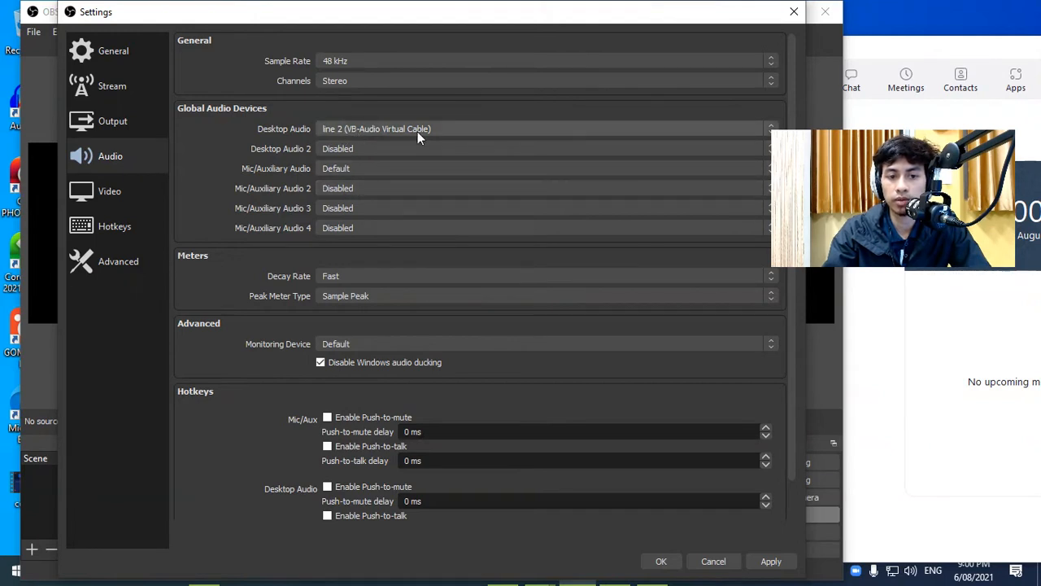
click(357, 342)
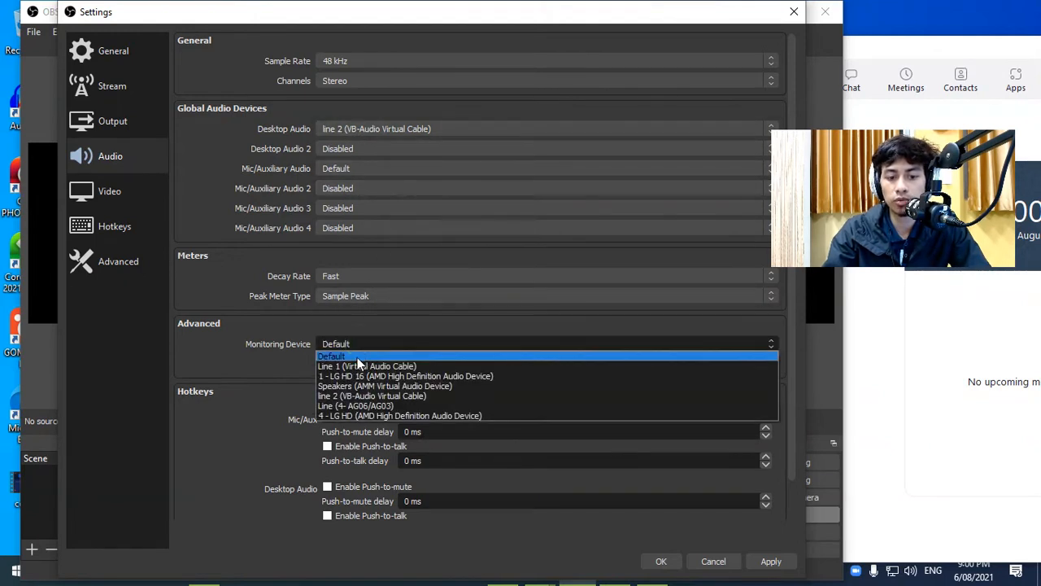
click(359, 367)
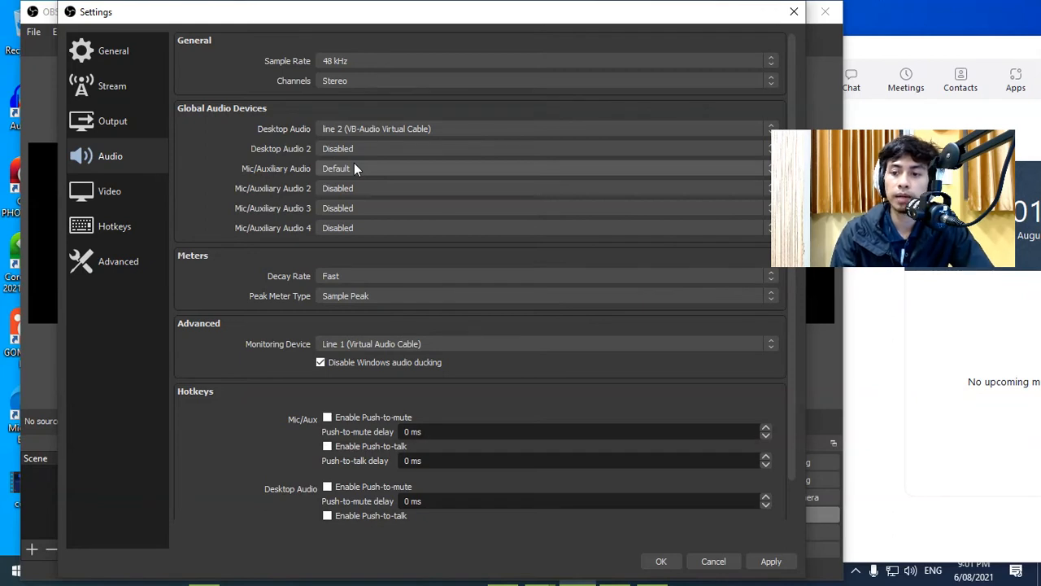
Set both Mic/Auxiliary Audio and Desktop Audio to Disabled in the global audio devices.
click(363, 168)
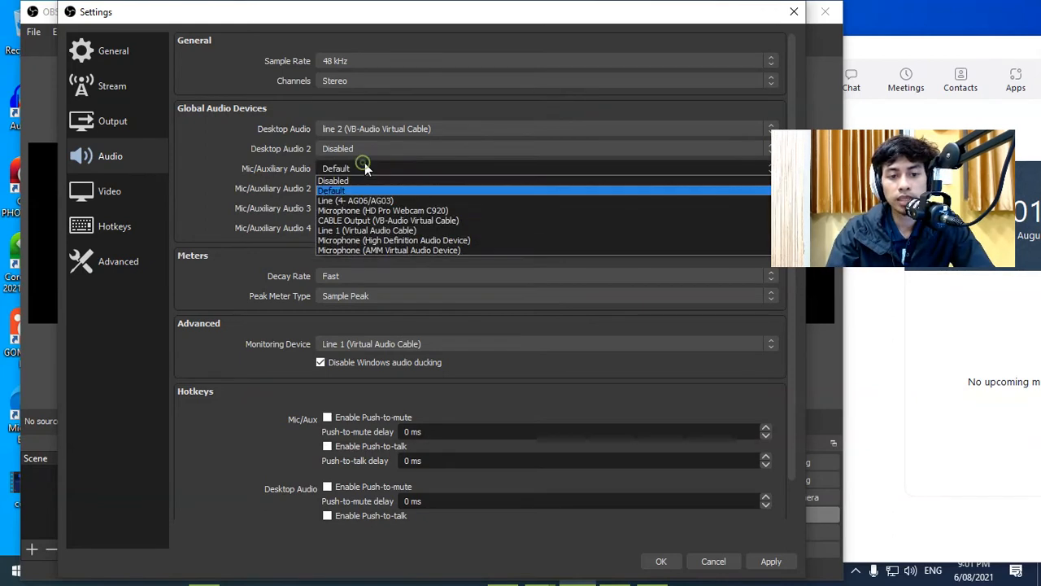
click(365, 173)
click(364, 173)
click(363, 180)
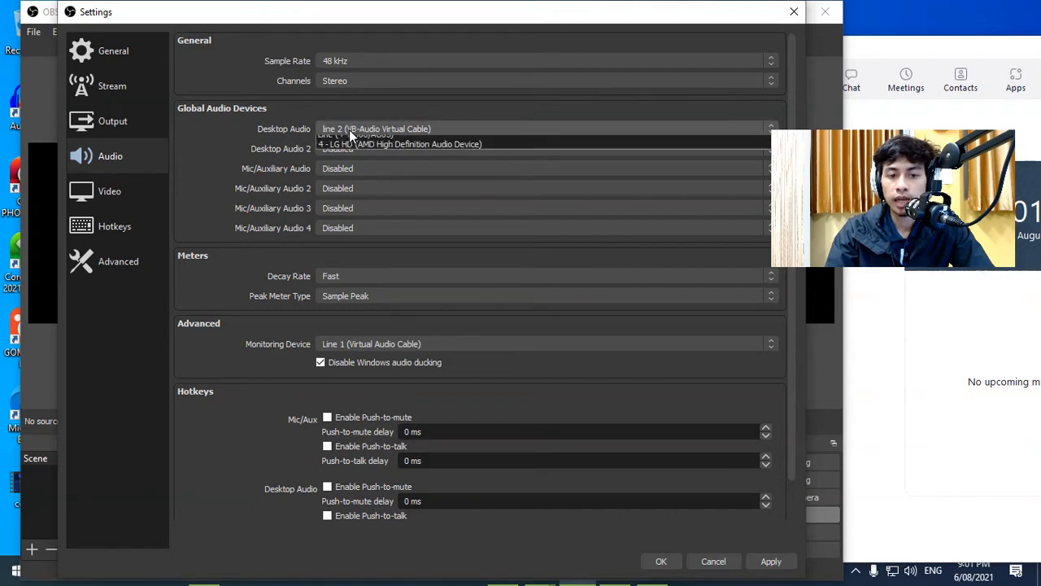
click(349, 129)
click(349, 137)
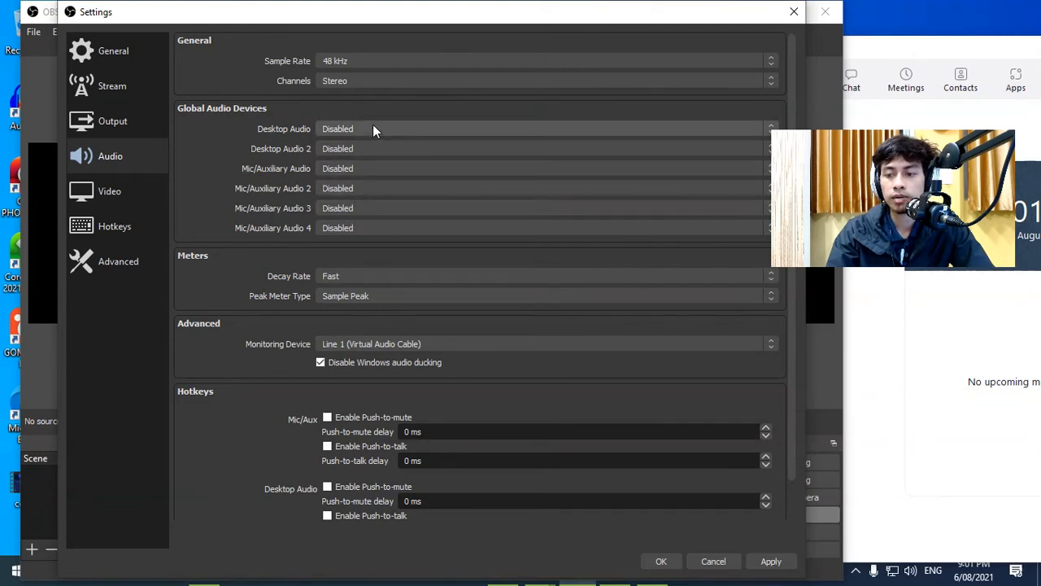
Set the Desktop Audio device back to line 2 (VB-Audio Virtual Cable).
click(372, 128)
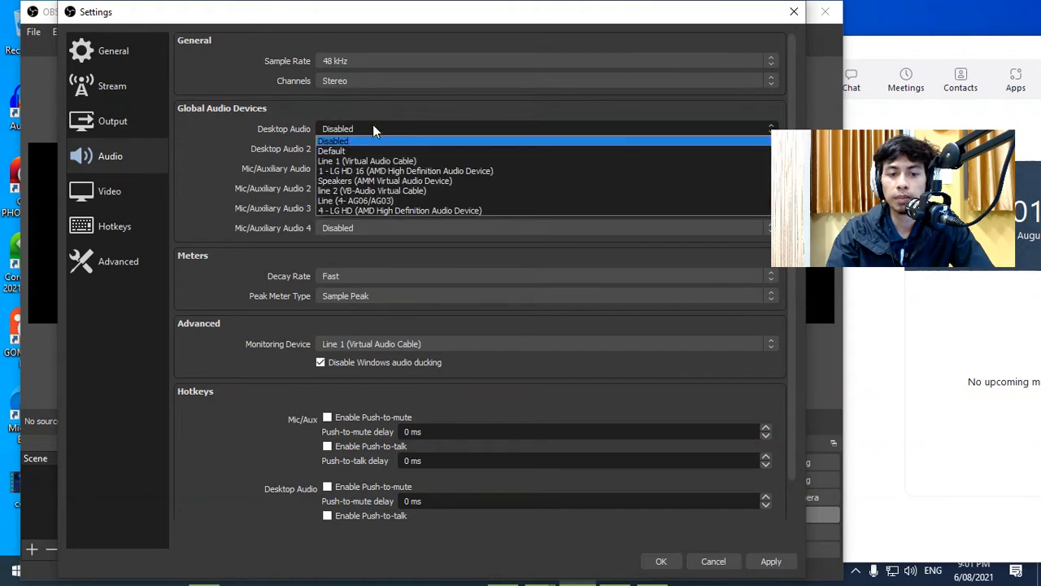
click(377, 189)
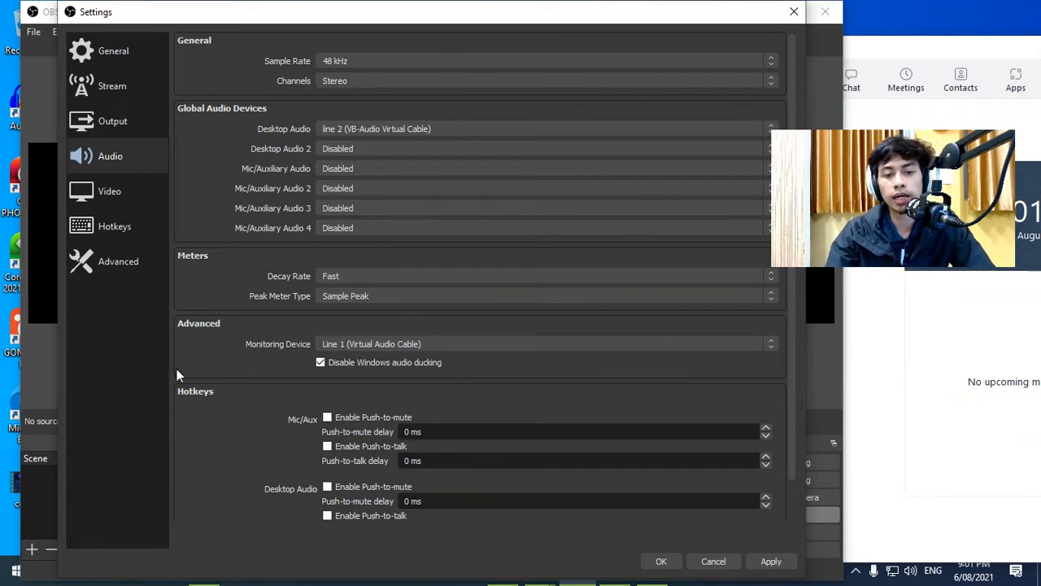
Set Desktop Audio to Disabled, then apply the audio settings and close the dialog.
click(515, 126)
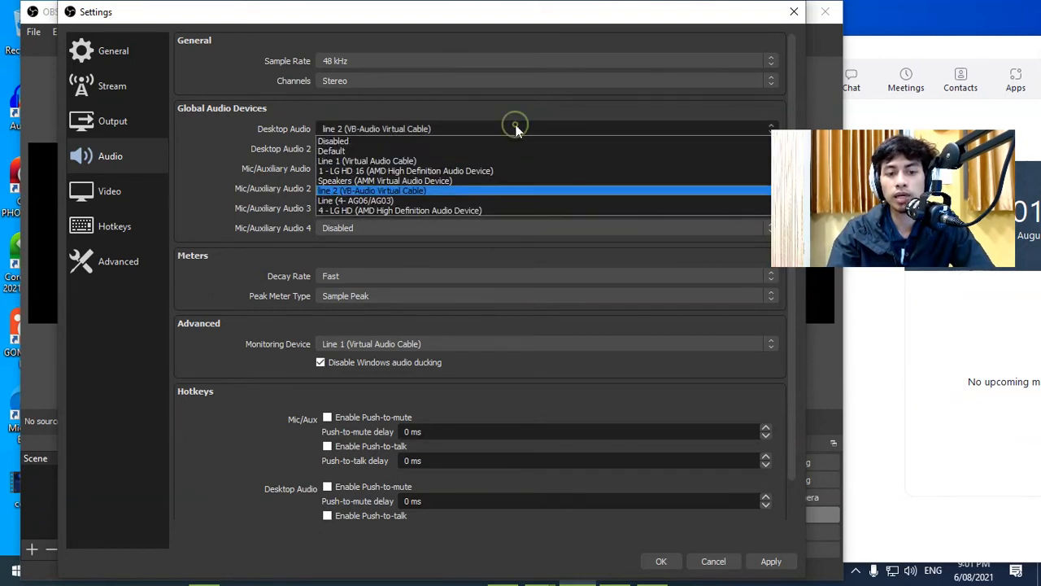
click(514, 140)
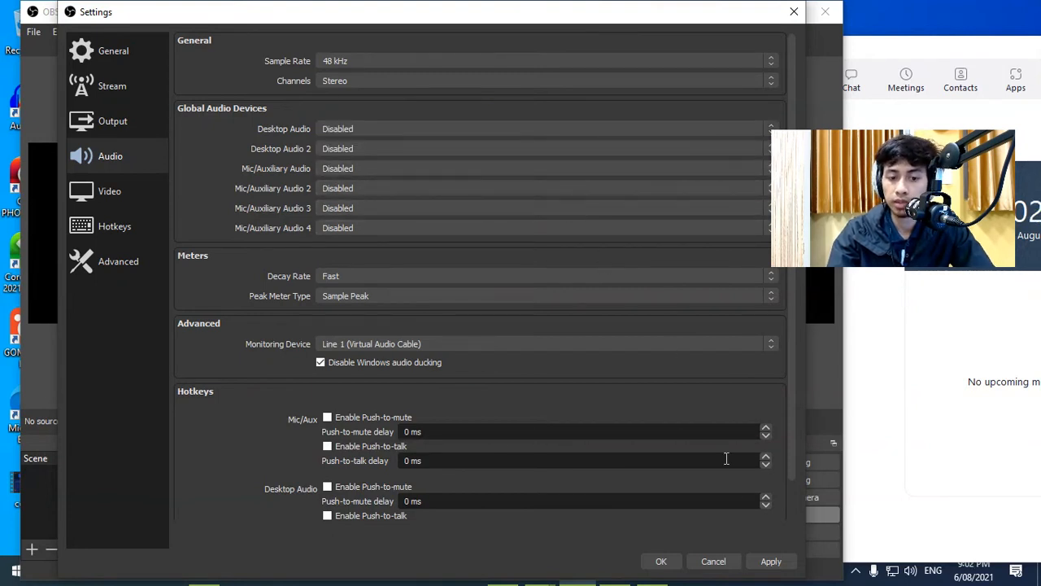
click(764, 562)
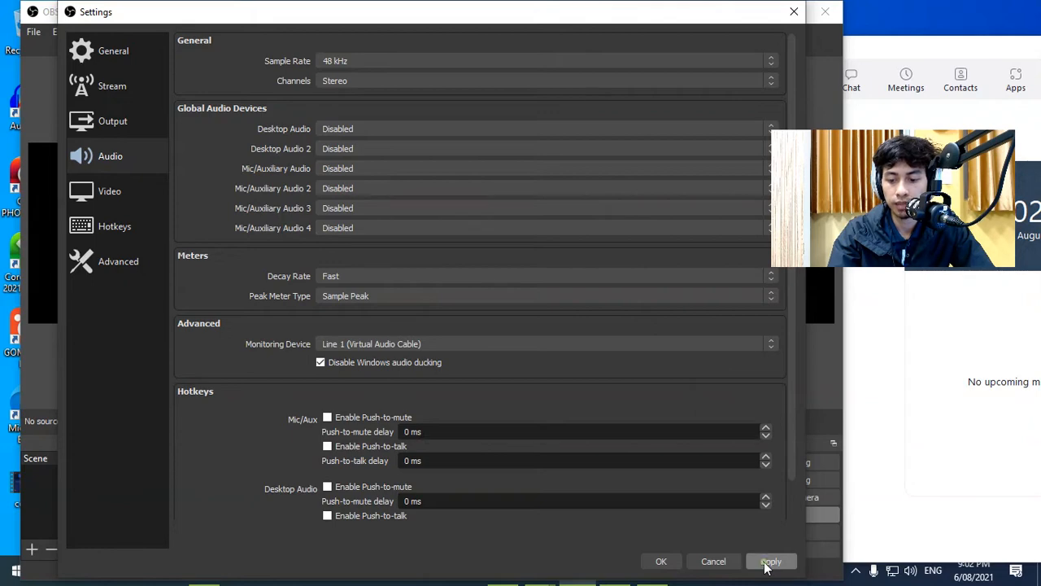
click(666, 563)
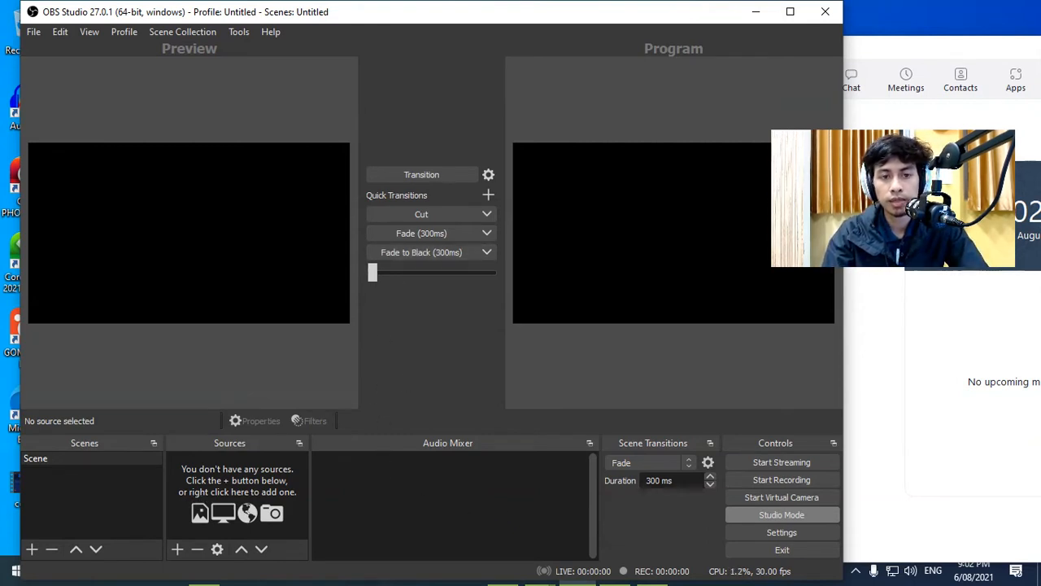
Switch to Zoom, open its settings, and select OBS Virtual Camera as the camera in the video settings.
drag(421, 10, 434, 12)
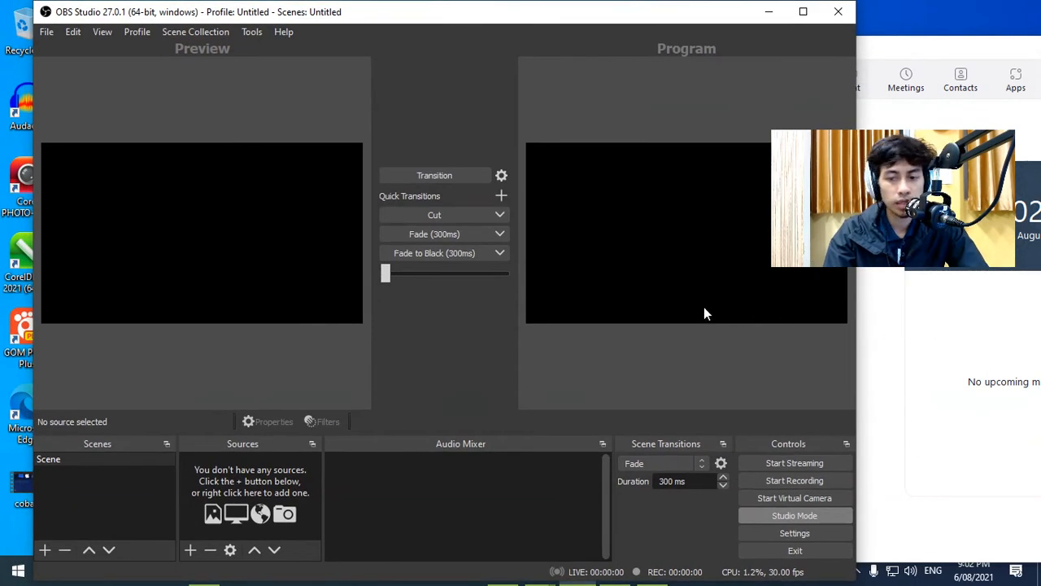
click(946, 326)
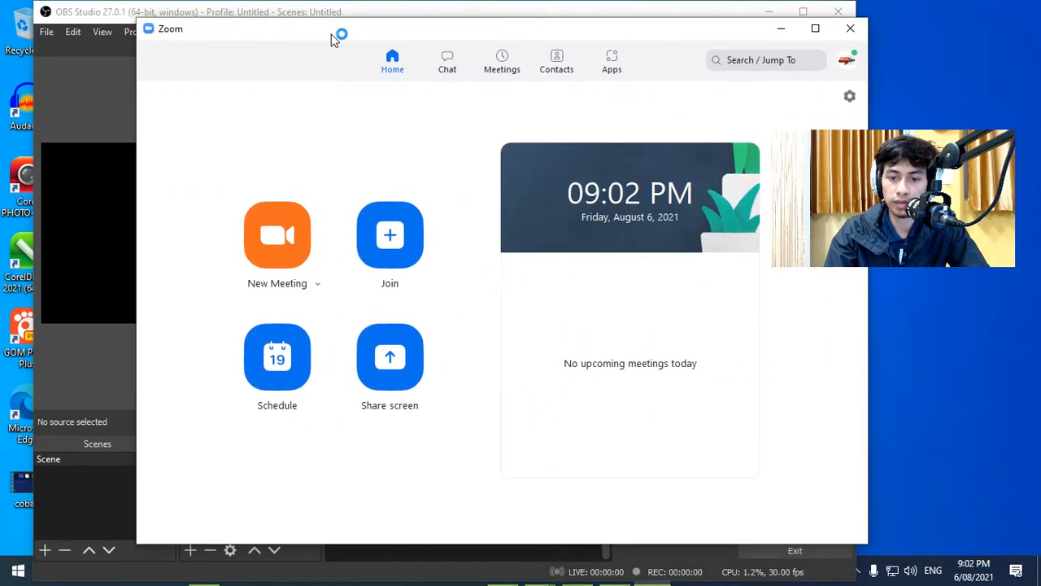
click(848, 99)
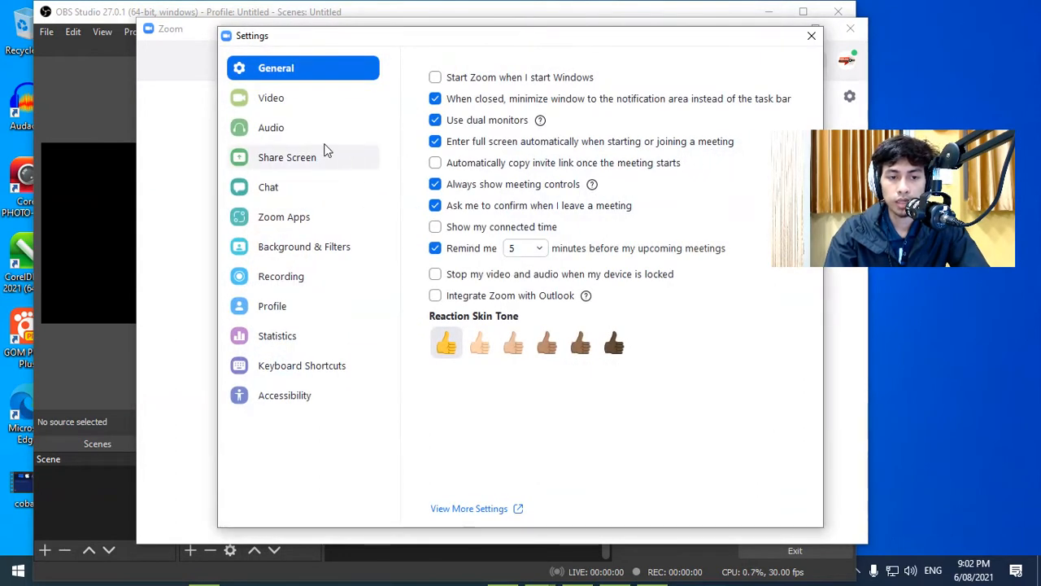
click(288, 104)
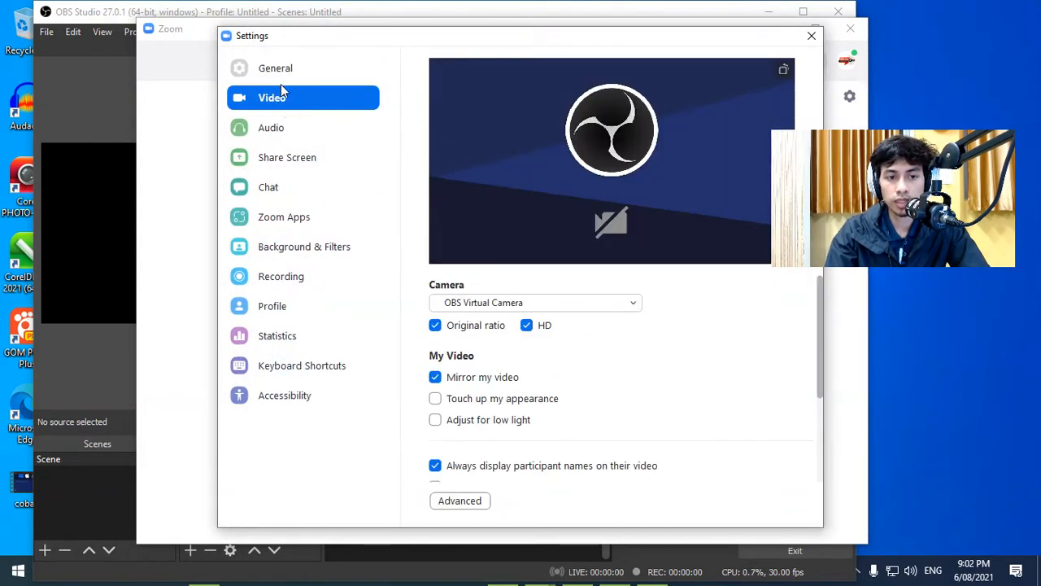
click(276, 72)
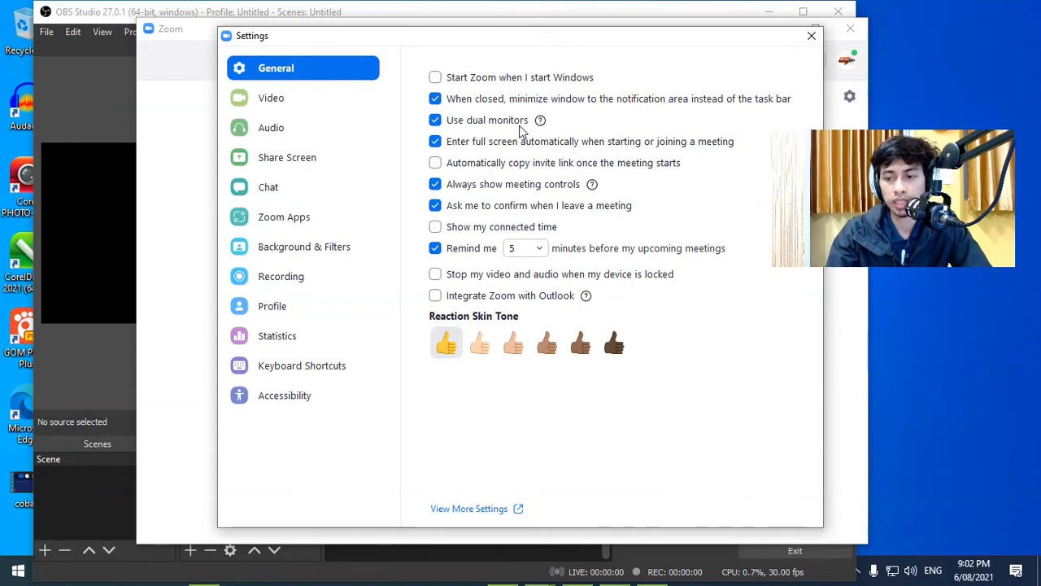
click(283, 101)
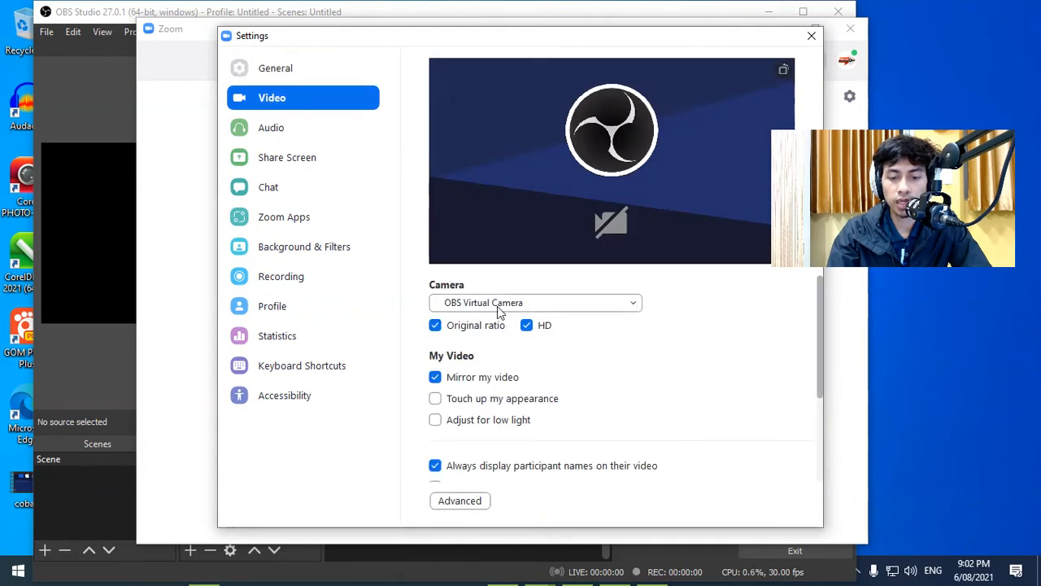
click(556, 308)
click(558, 324)
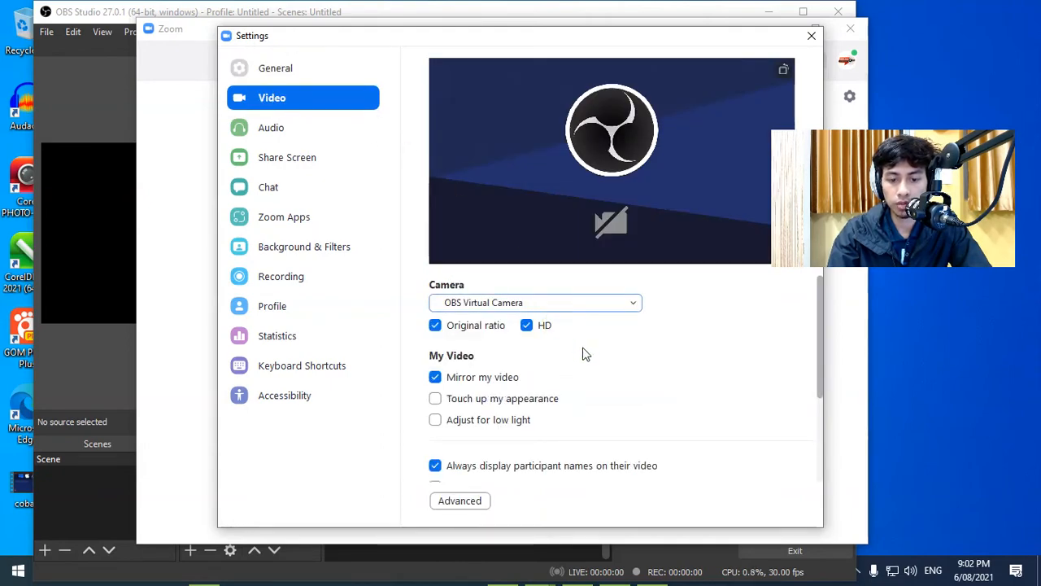
Review Zoom's advanced video settings, including the Video Rendering Method options, and return to the main video settings.
scroll(587, 366, down, 3)
click(468, 499)
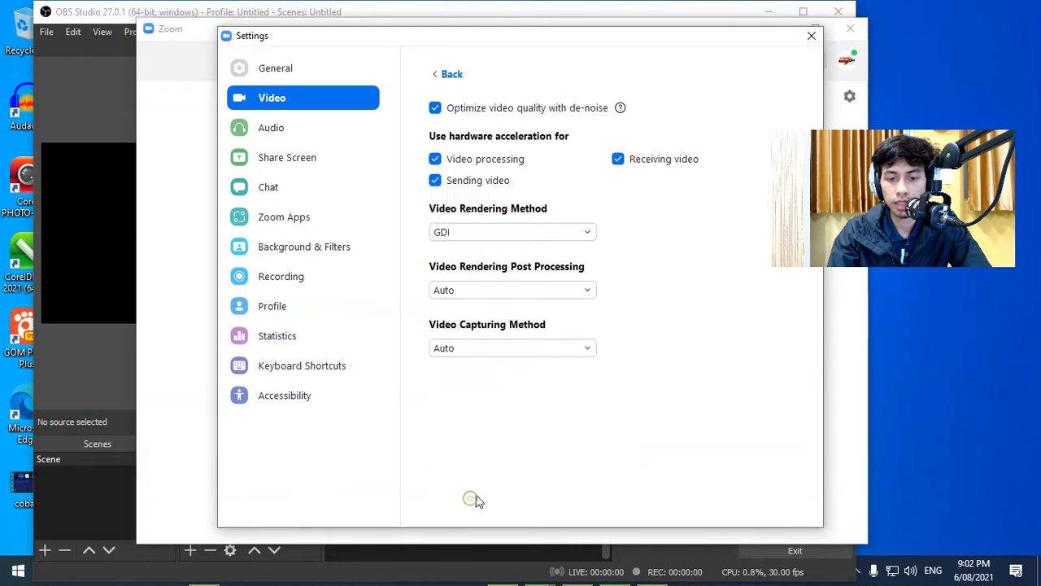
click(524, 234)
click(663, 236)
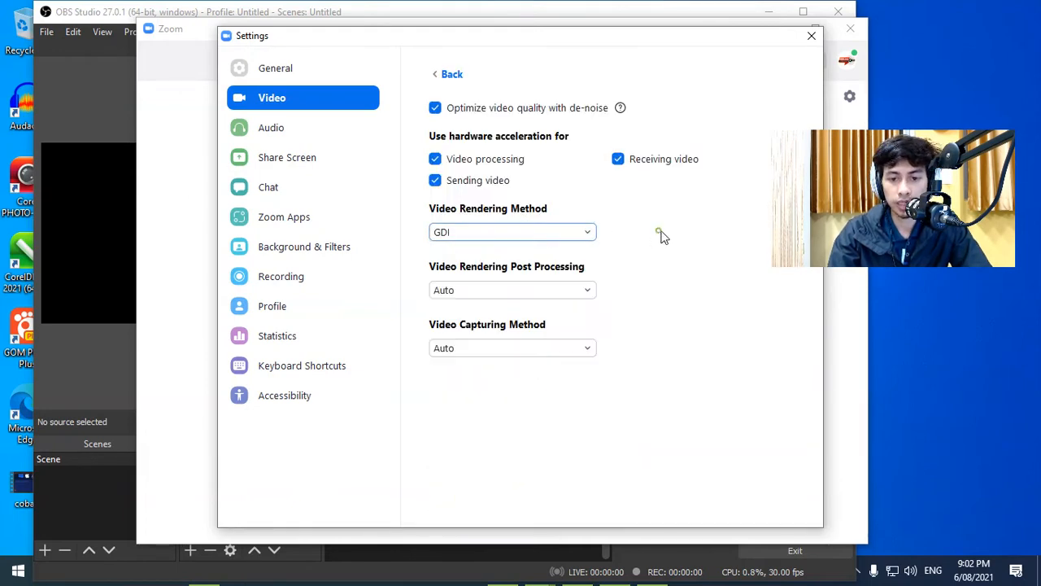
click(448, 74)
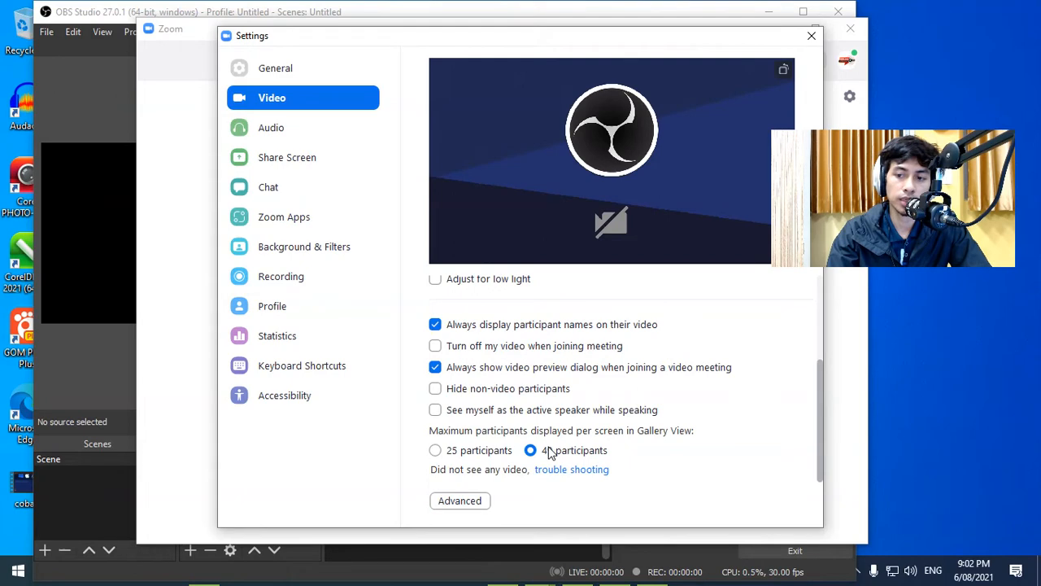
In Zoom's audio settings, set the speaker to line 2 (VB-Audio Virtual Cable) and the microphone to Line 1 (Virtual Audio Cable).
click(281, 129)
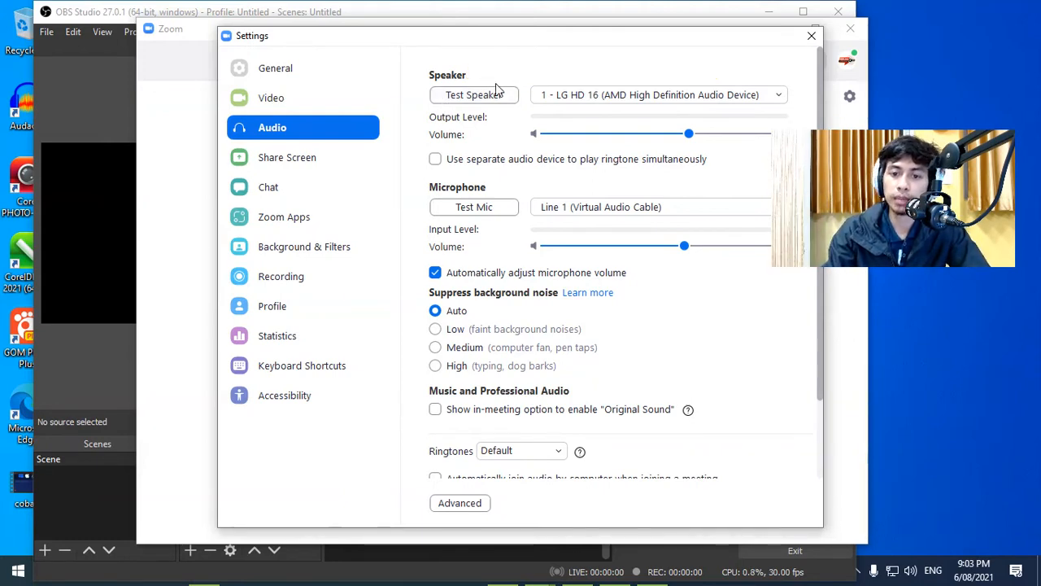
click(579, 97)
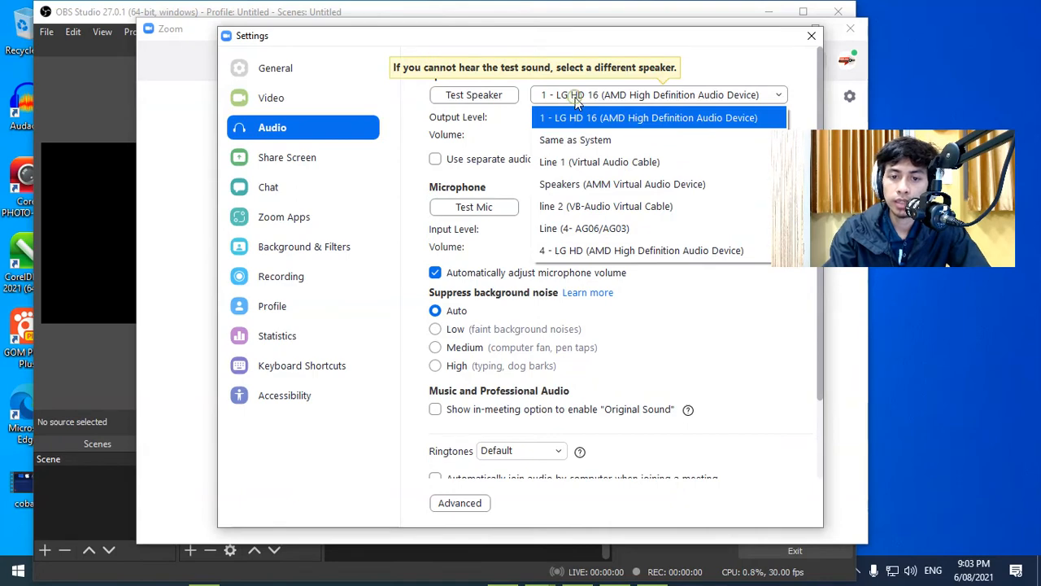
click(593, 206)
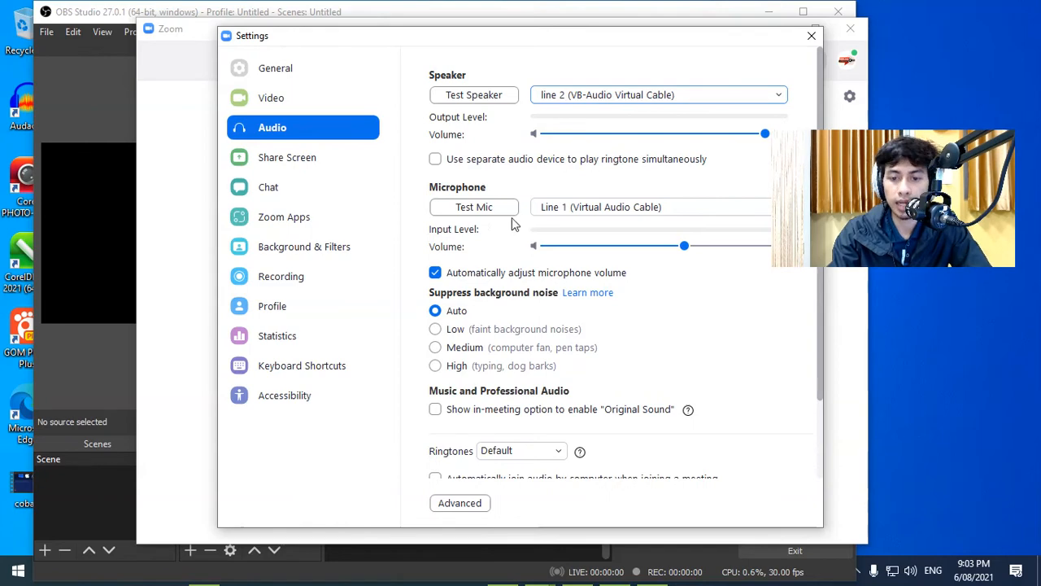
click(571, 209)
click(574, 230)
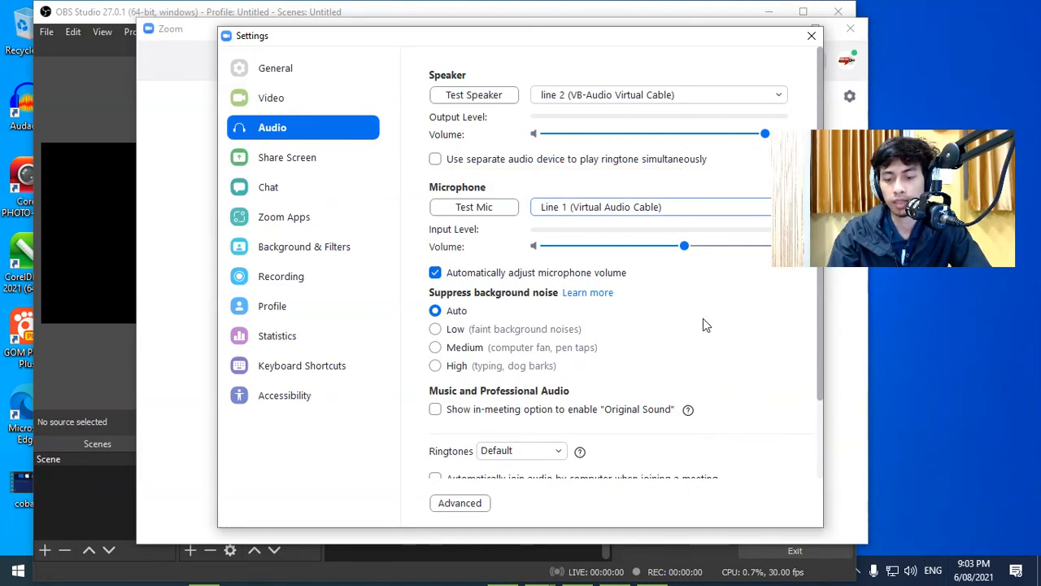
Try the High level of background noise suppression and set it back to Auto.
scroll(767, 390, down, 2)
scroll(767, 390, up, 2)
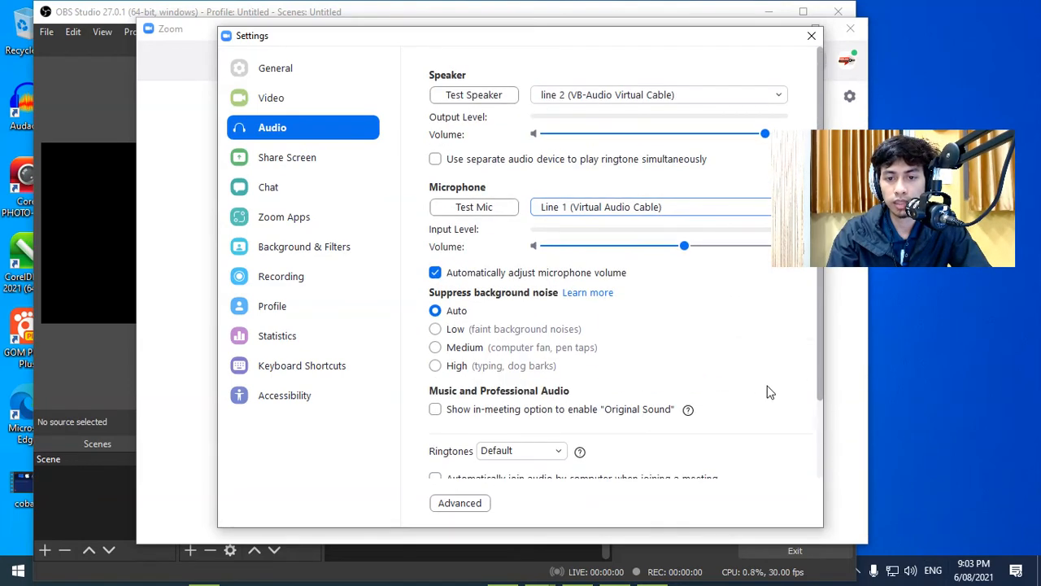
scroll(767, 390, down, 1)
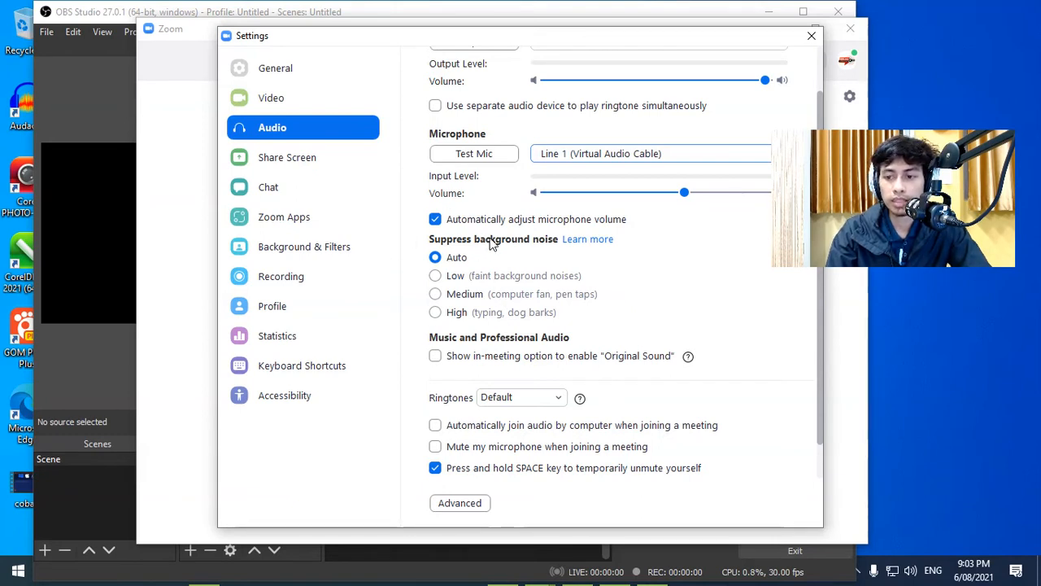
click(453, 314)
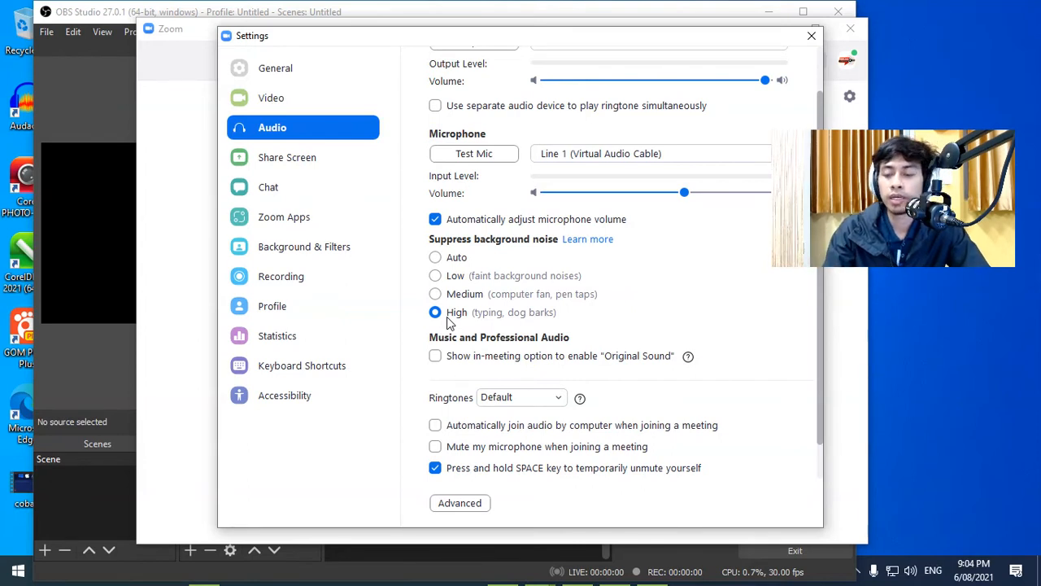
click(454, 260)
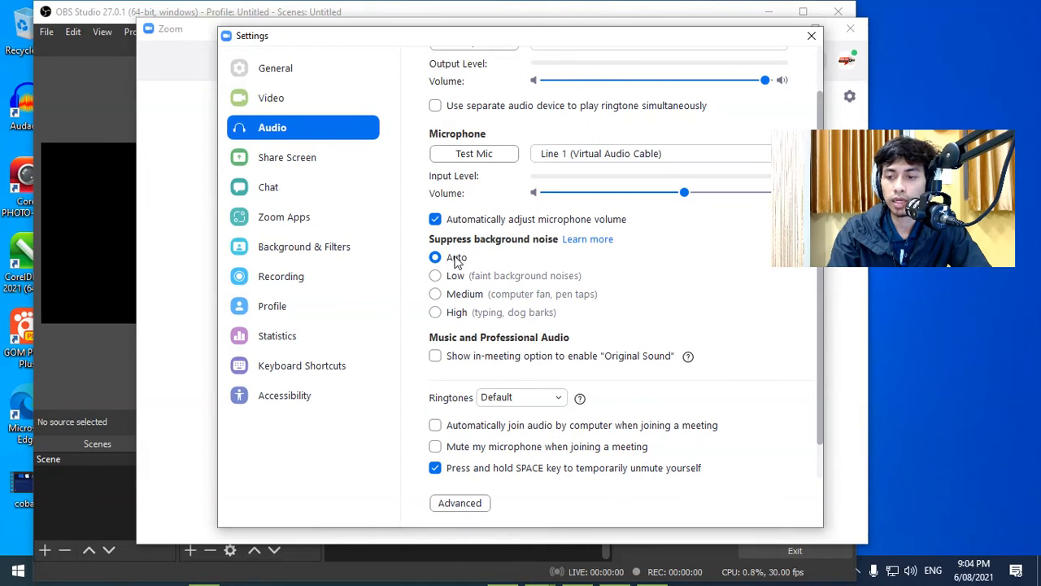
Try turning off automatic microphone volume adjustment and using High noise suppression, restoring automatic adjustment and Auto suppression.
click(435, 220)
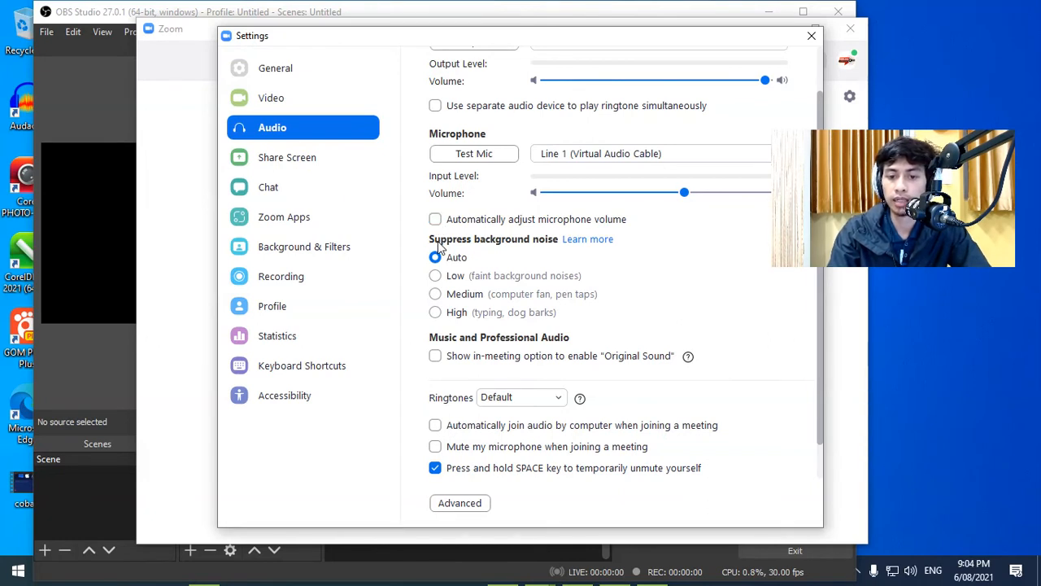
click(437, 223)
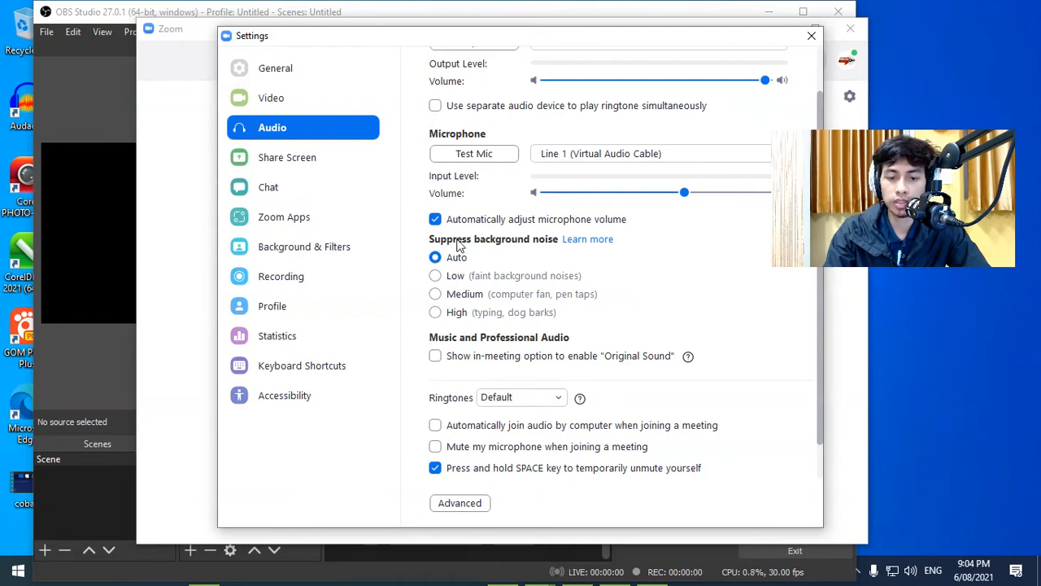
drag(519, 43, 483, 26)
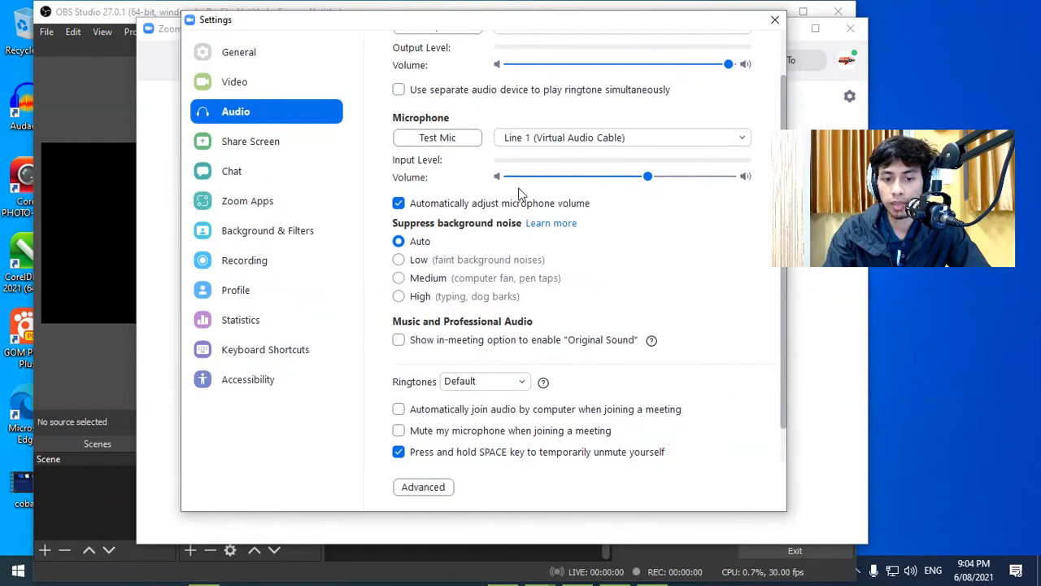
click(434, 299)
click(420, 241)
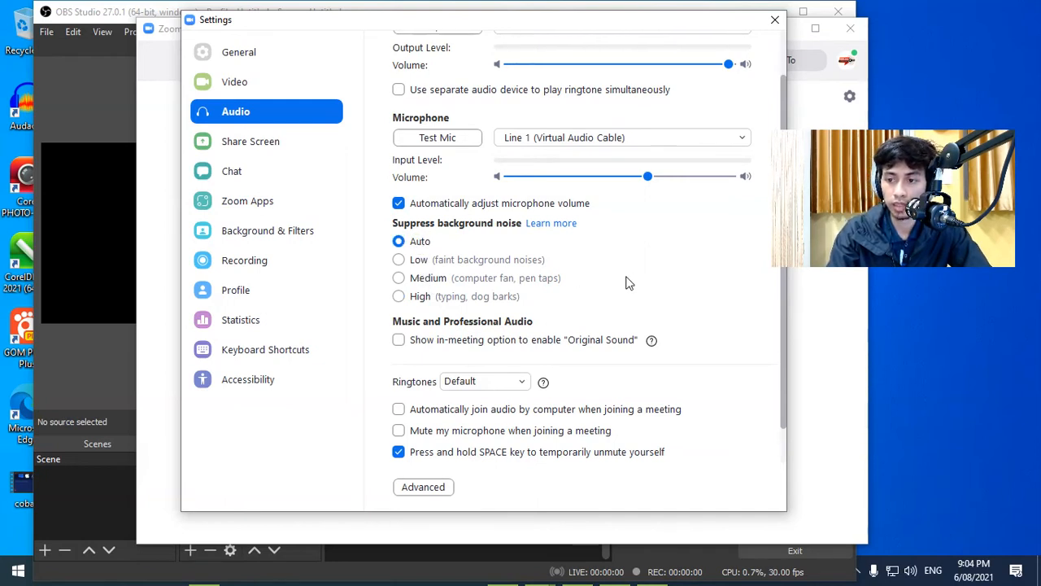
Review the remaining options in Zoom's audio settings and close the settings window.
scroll(651, 304, down, 1)
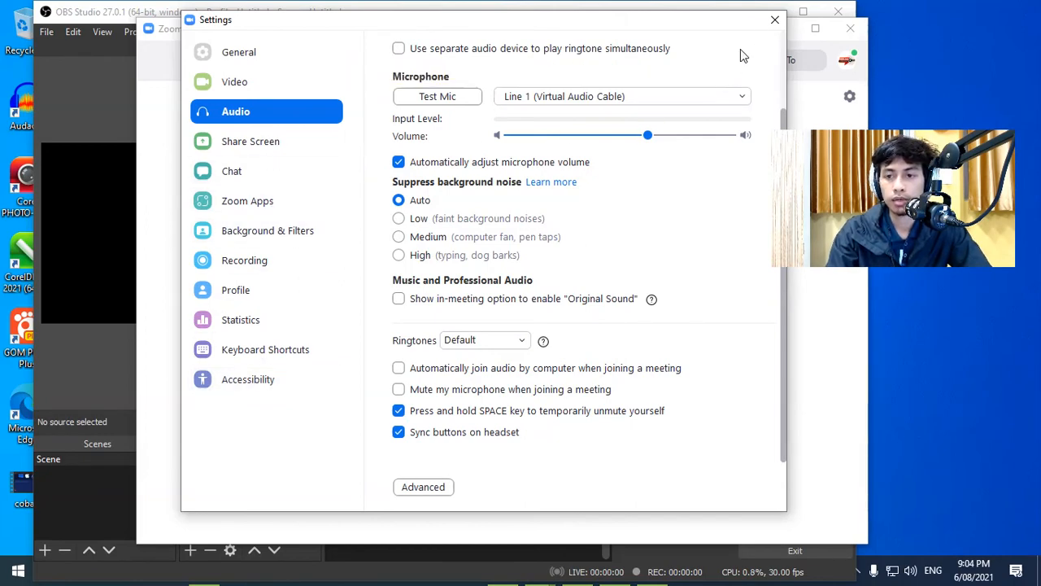
scroll(723, 235, up, 2)
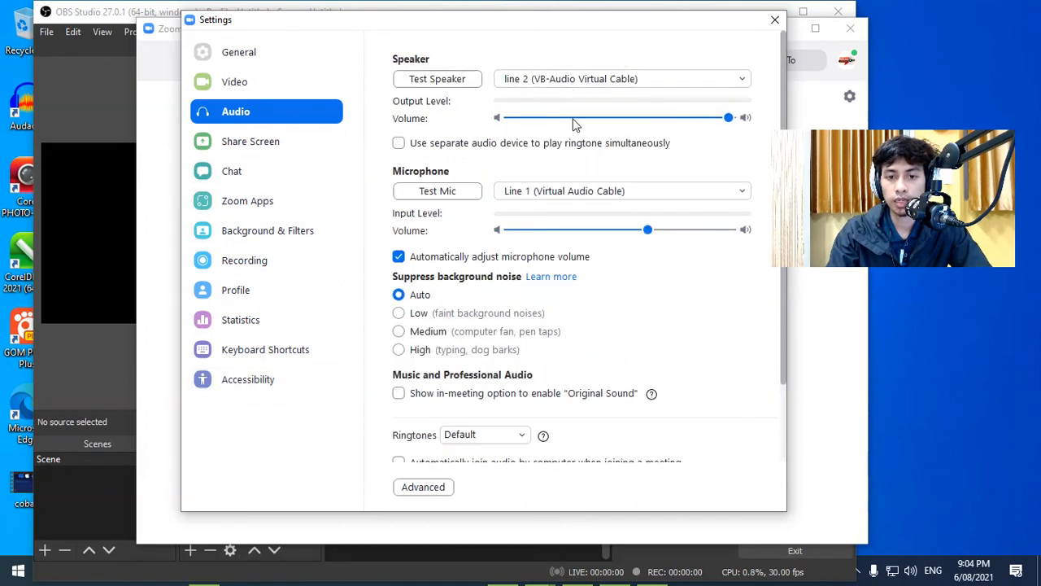
click(775, 22)
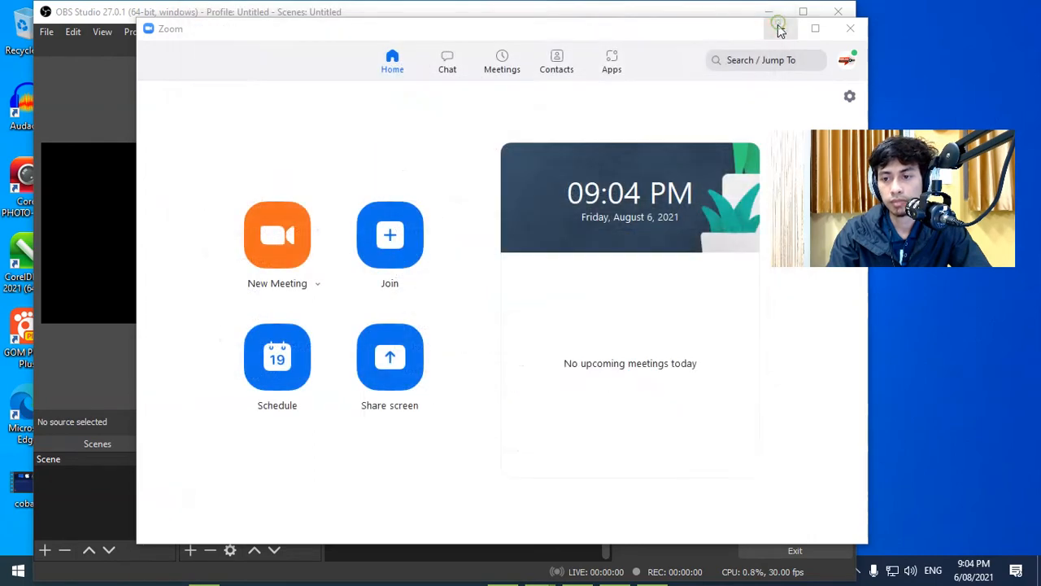
Start a new Zoom meeting with computer audio, check its microphone and speaker selections, and end the meeting for all.
click(294, 224)
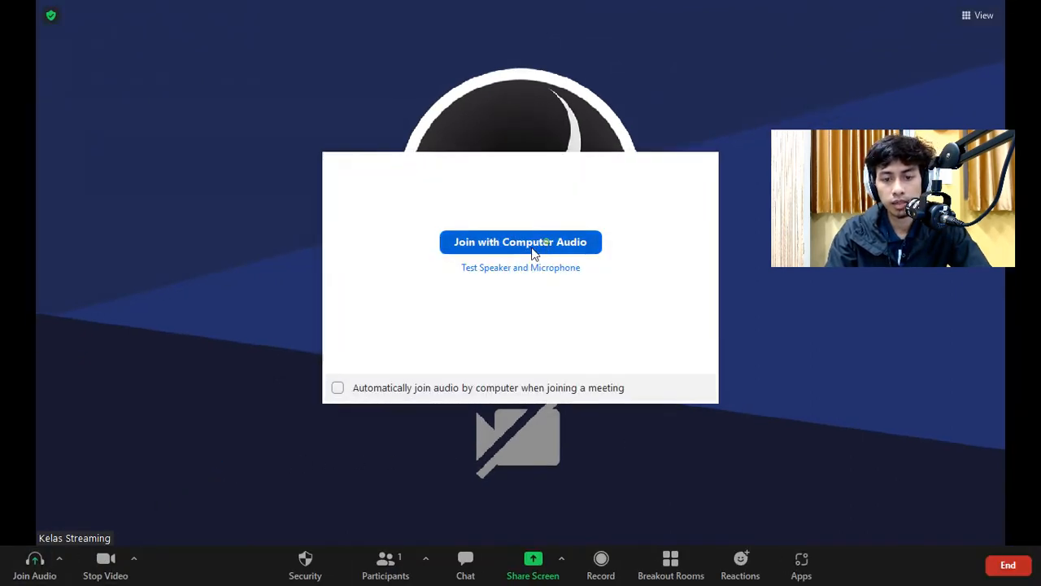
click(533, 244)
click(59, 558)
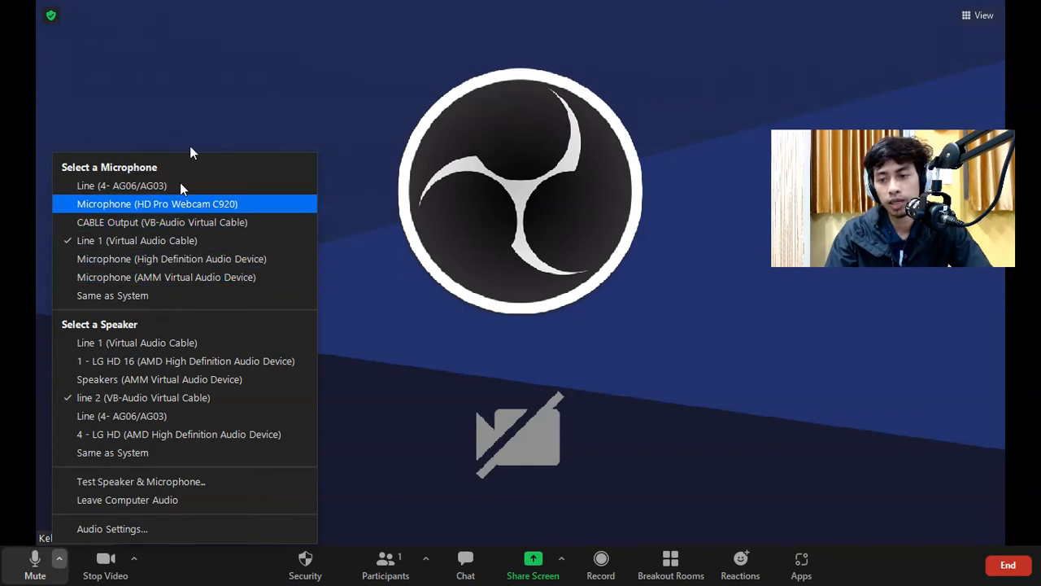
click(180, 203)
click(1008, 563)
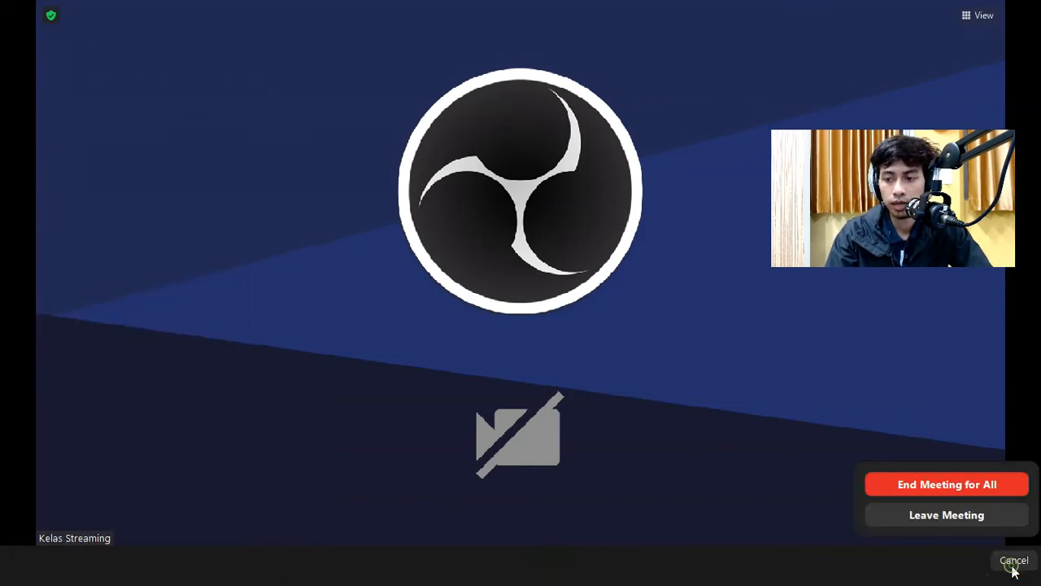
click(950, 483)
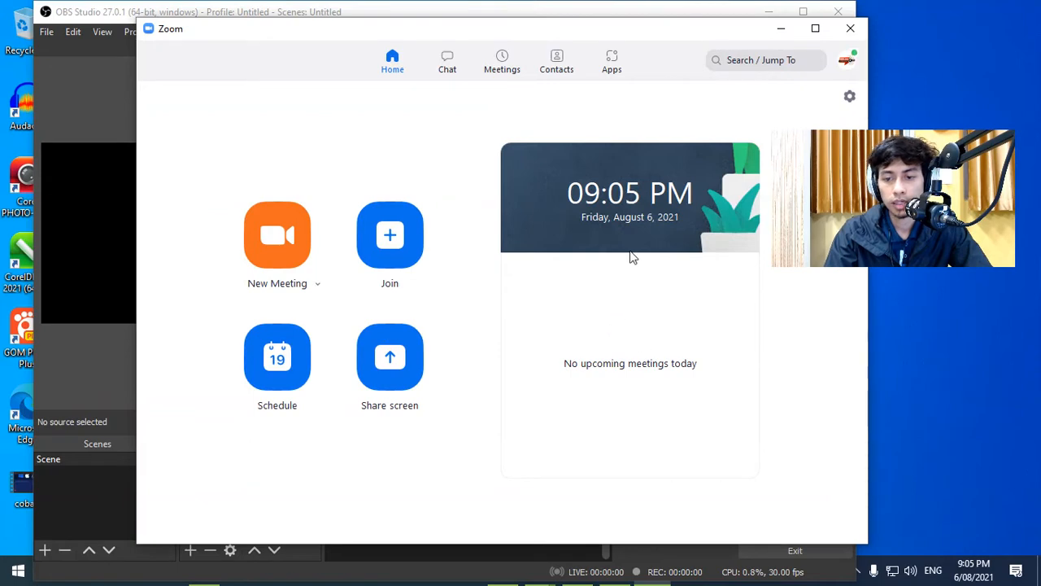
Switch to OBS Studio and add an Audio Input Capture source named "audio zoom" with CABLE Output (VB-Audio Virtual Cable) as its device.
click(780, 29)
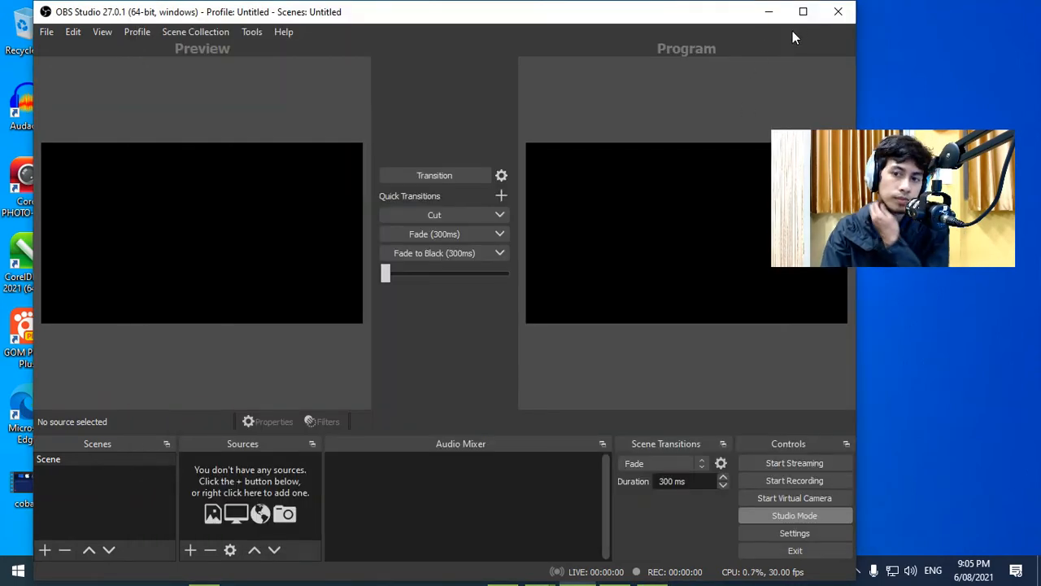
click(803, 11)
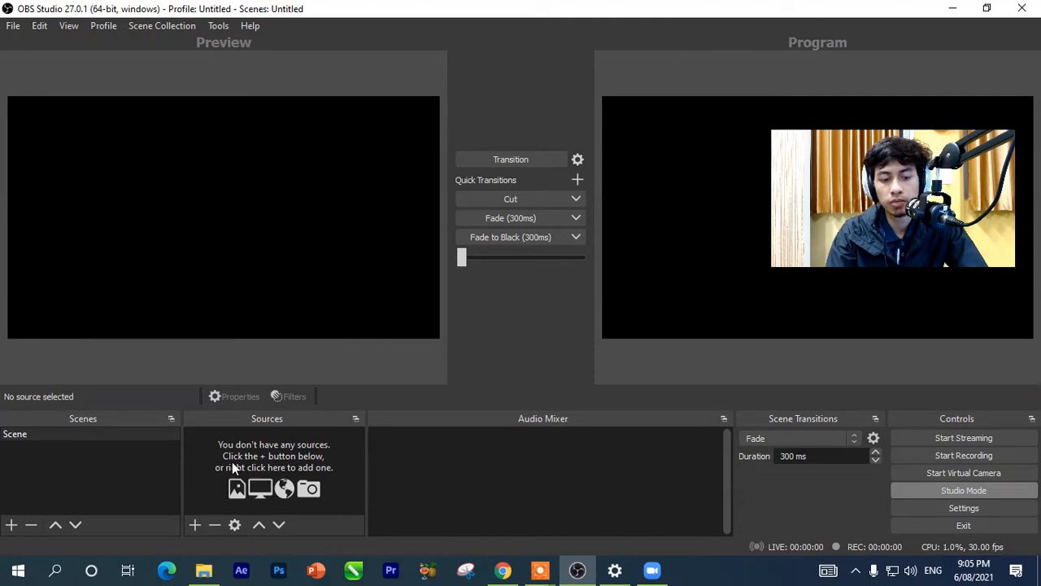
click(194, 526)
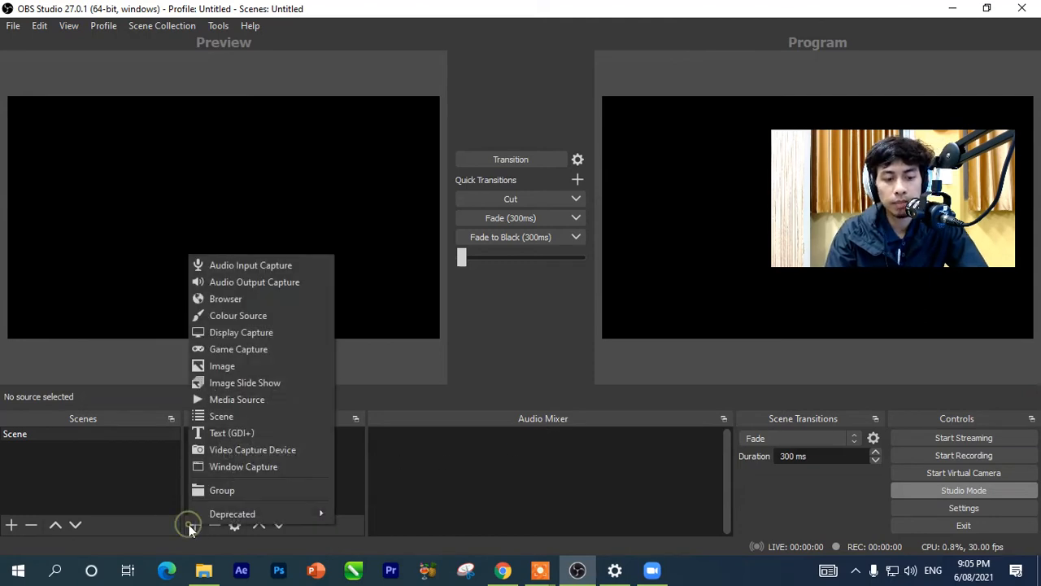
click(246, 268)
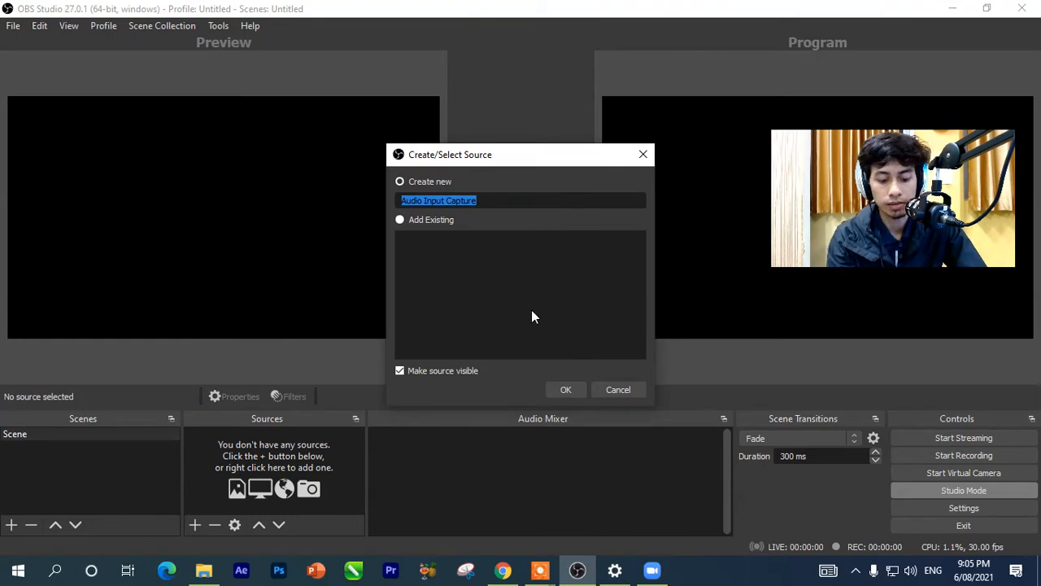
text(aud)
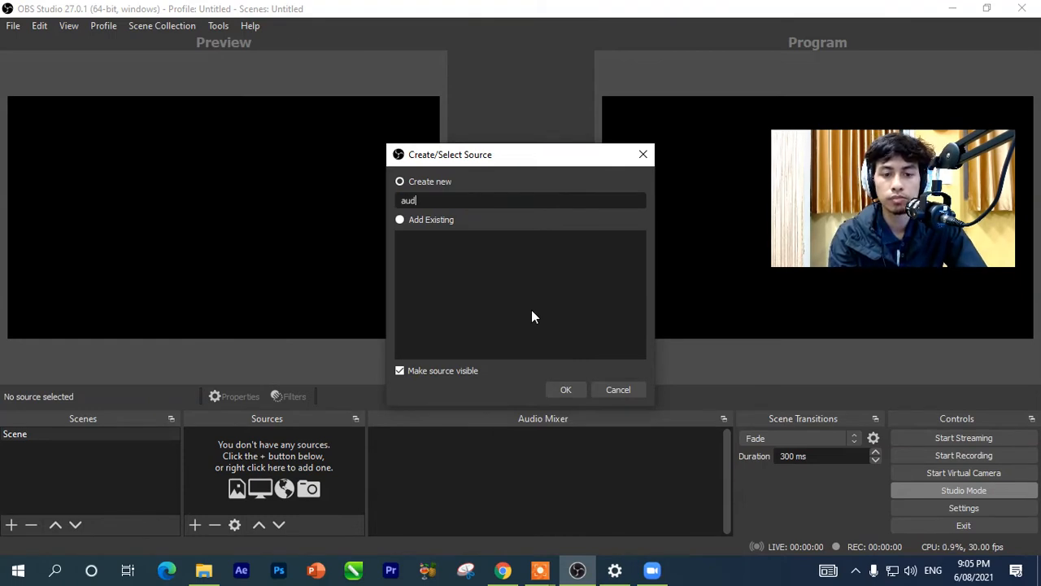
text(io zoom)
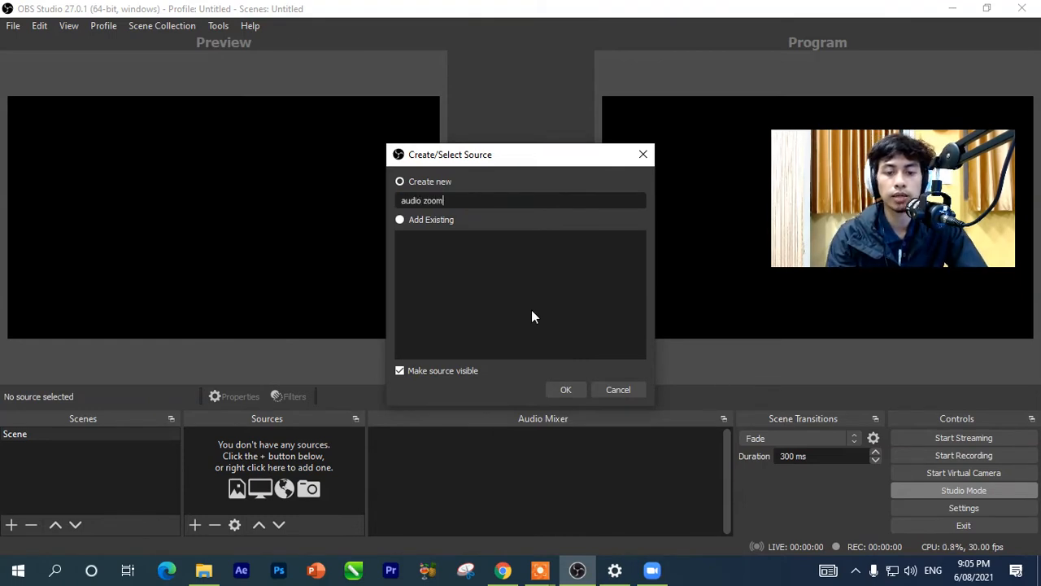
click(565, 390)
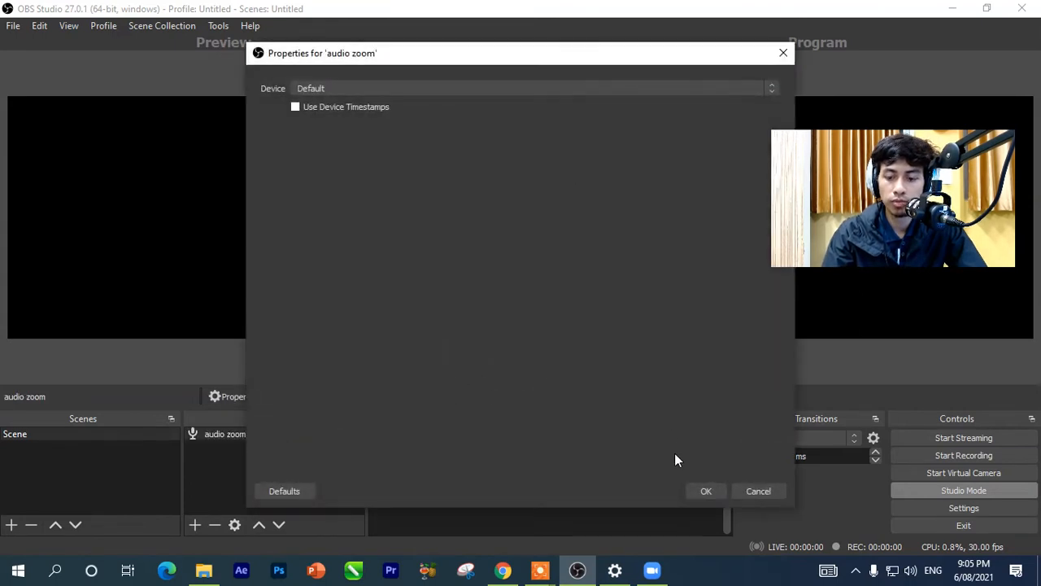
click(492, 87)
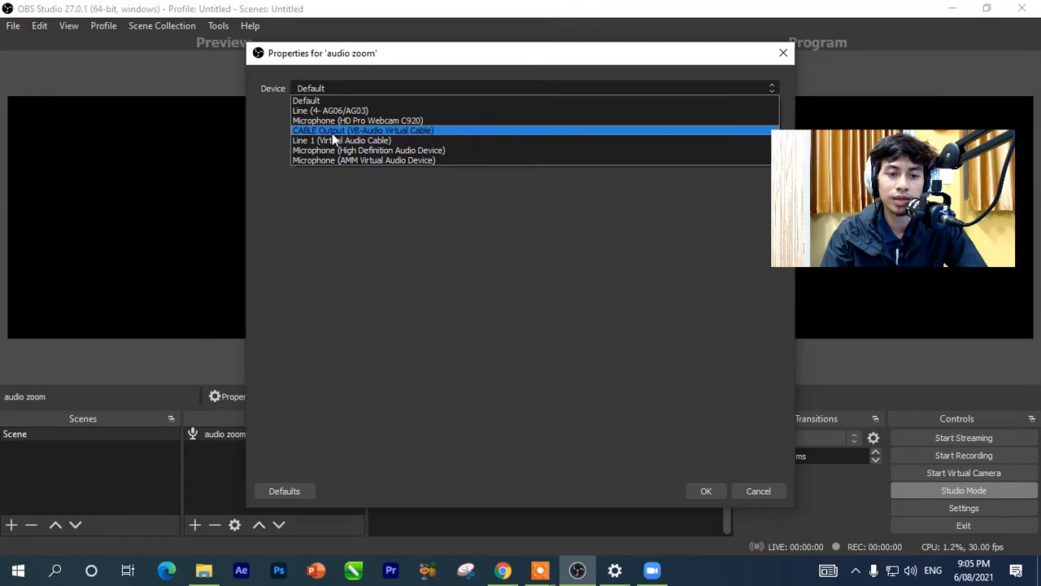
click(361, 132)
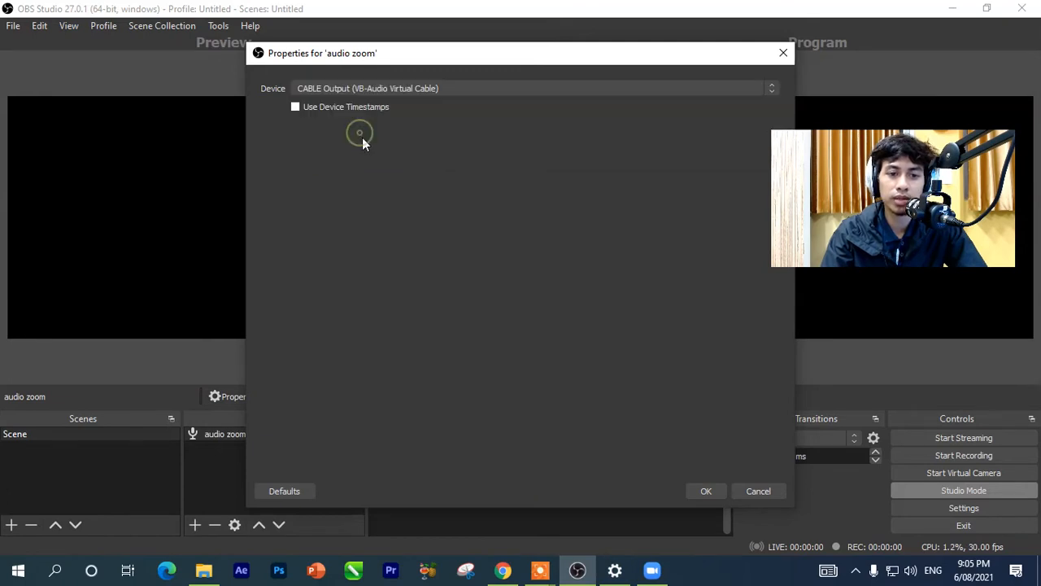
click(708, 490)
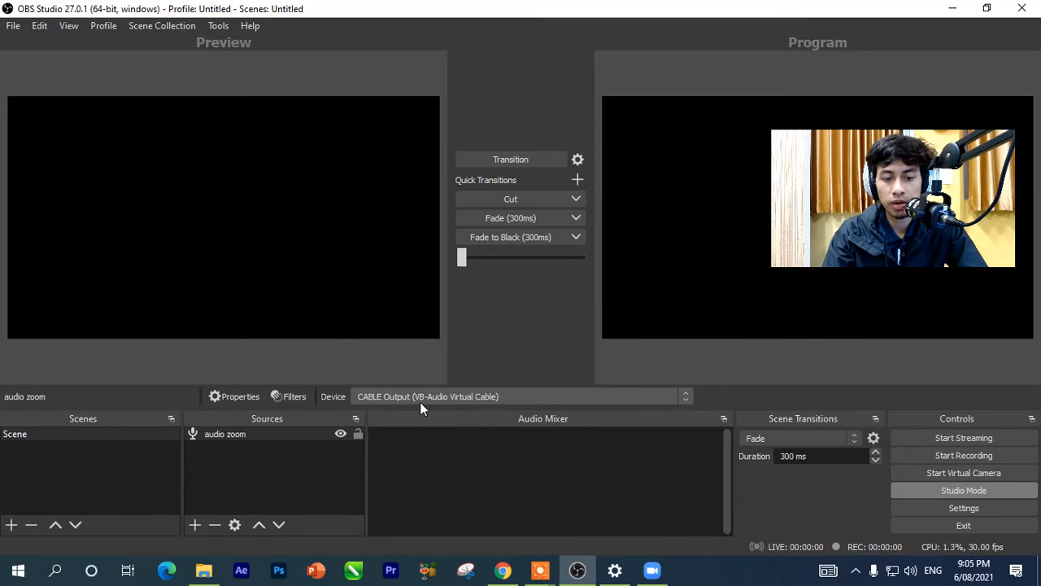
Switch to Zoom, check the speaker device in its audio settings, and return to OBS Studio.
mouse_move(653, 569)
click(628, 541)
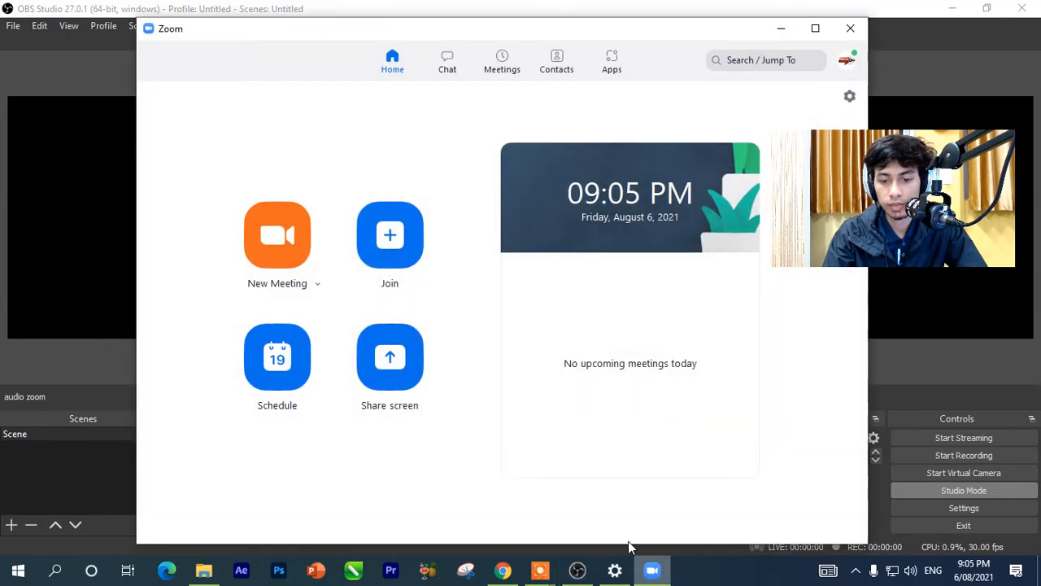
click(849, 96)
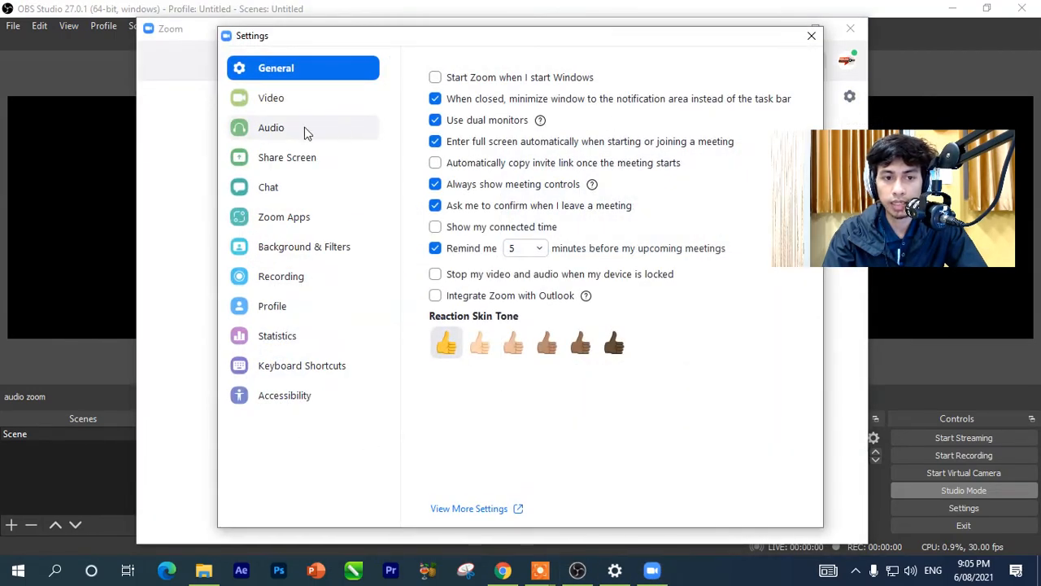
click(270, 128)
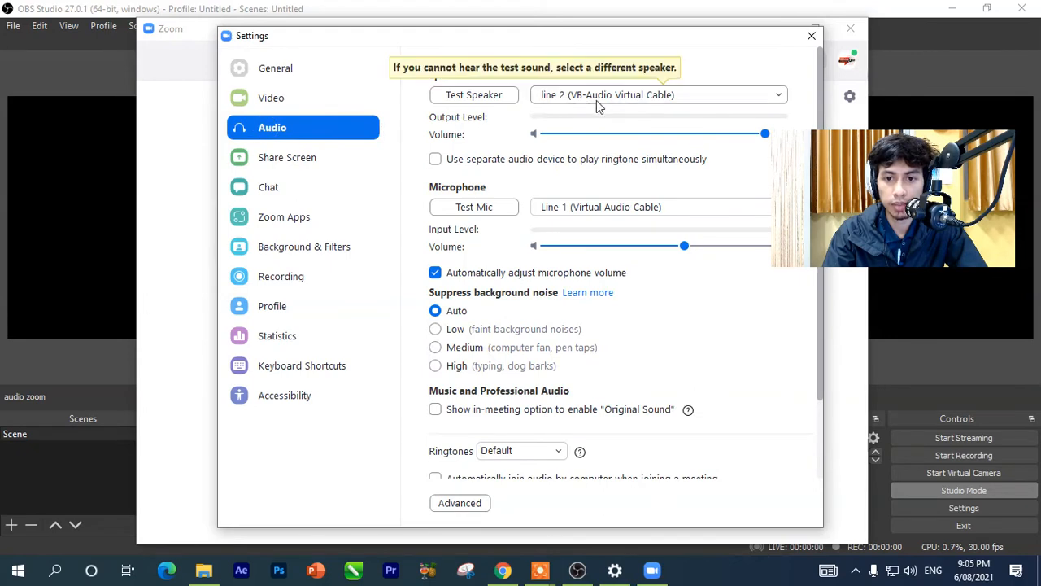
click(811, 36)
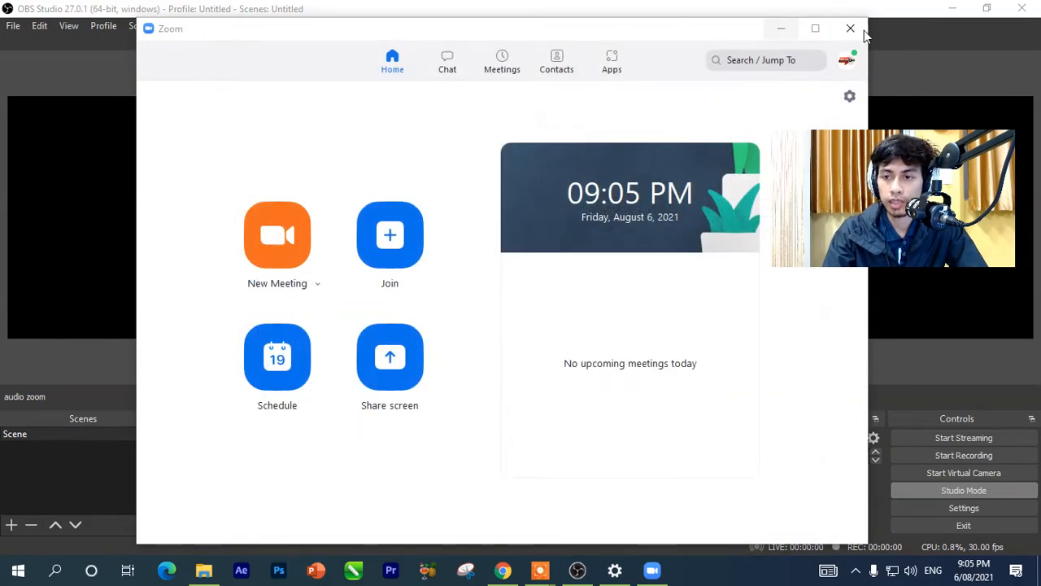
click(781, 30)
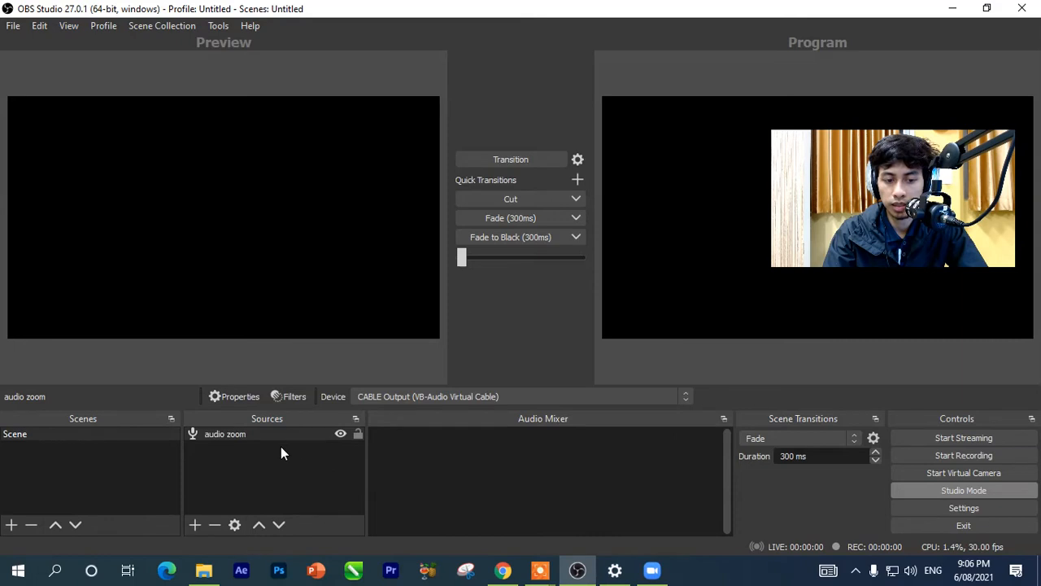
Add an Audio Input Capture source named "audio yamaha" with device Line (4- AG06/AG03) and transition the scene to Program.
click(196, 523)
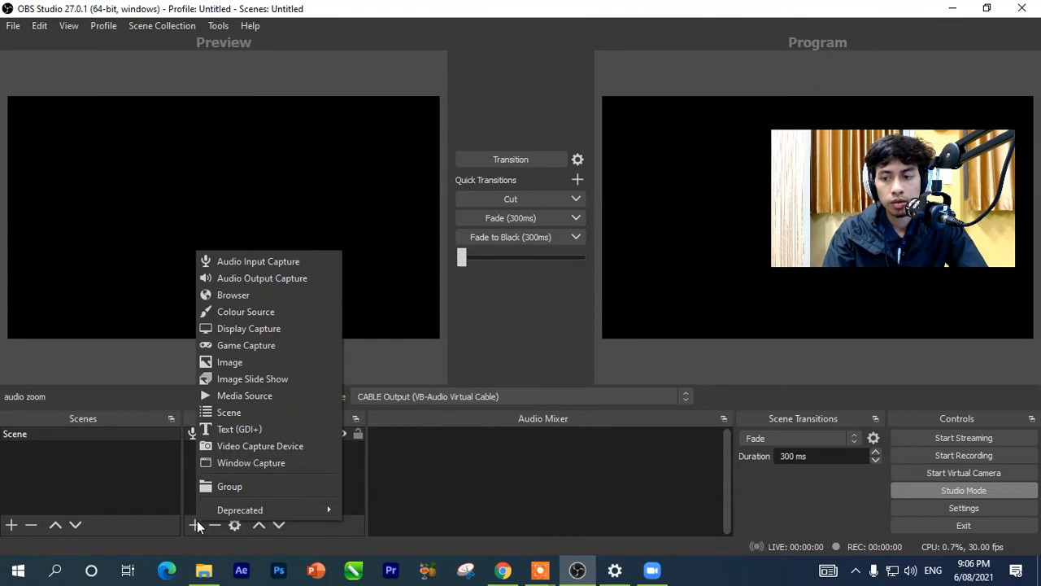
click(250, 262)
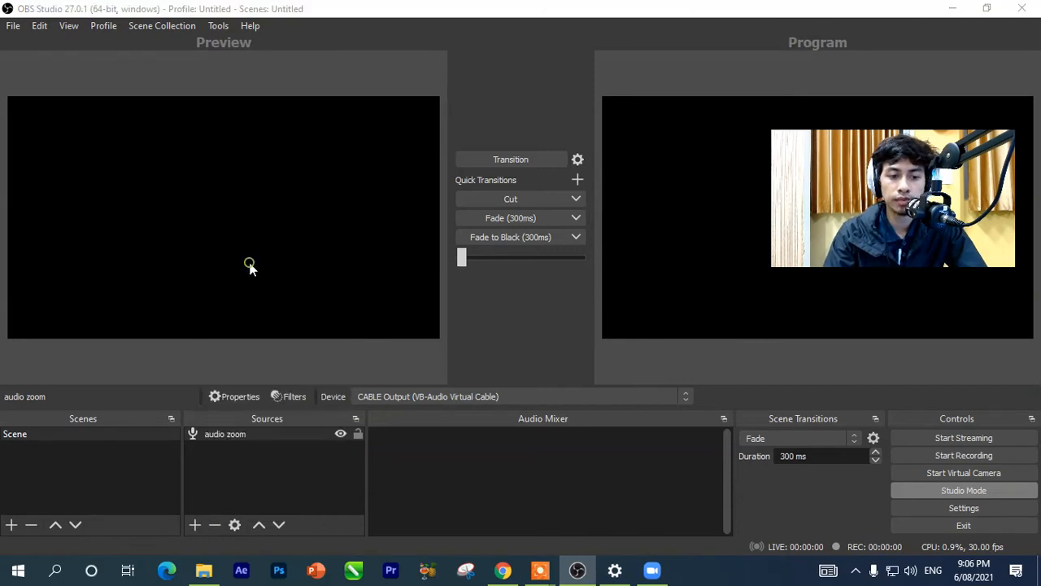
text(audio )
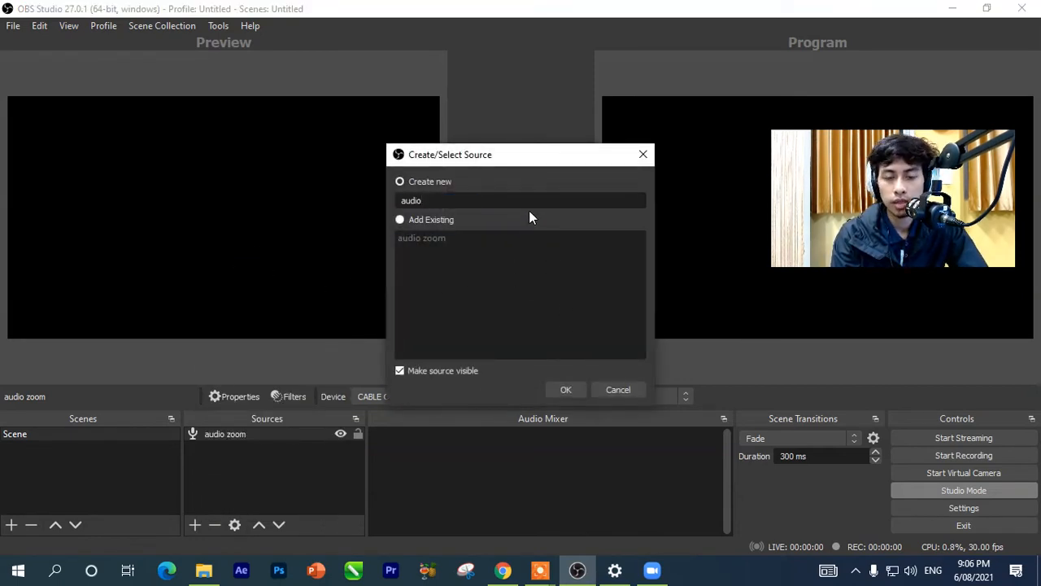
text(yamaha)
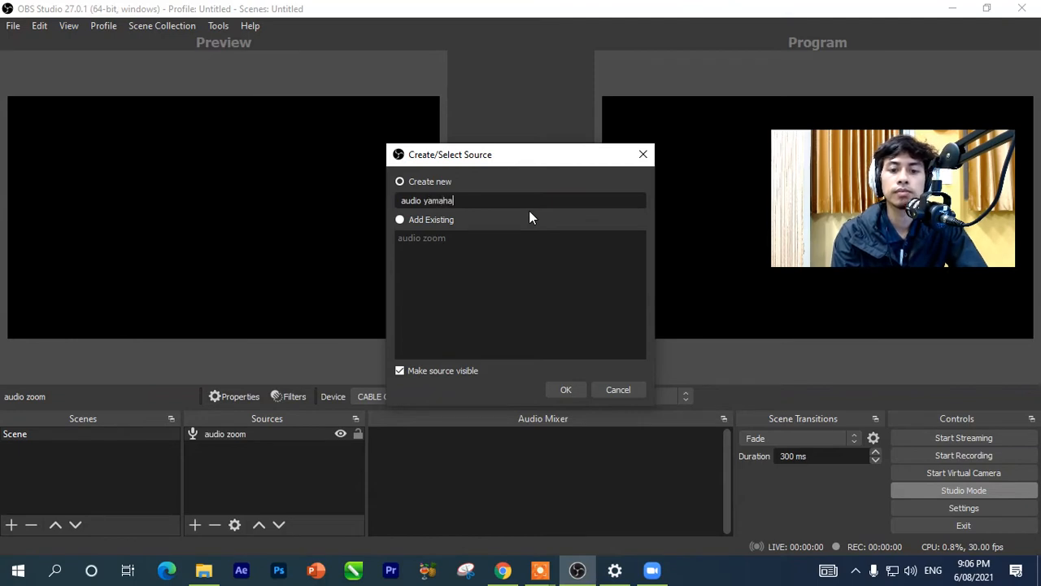
key(Return)
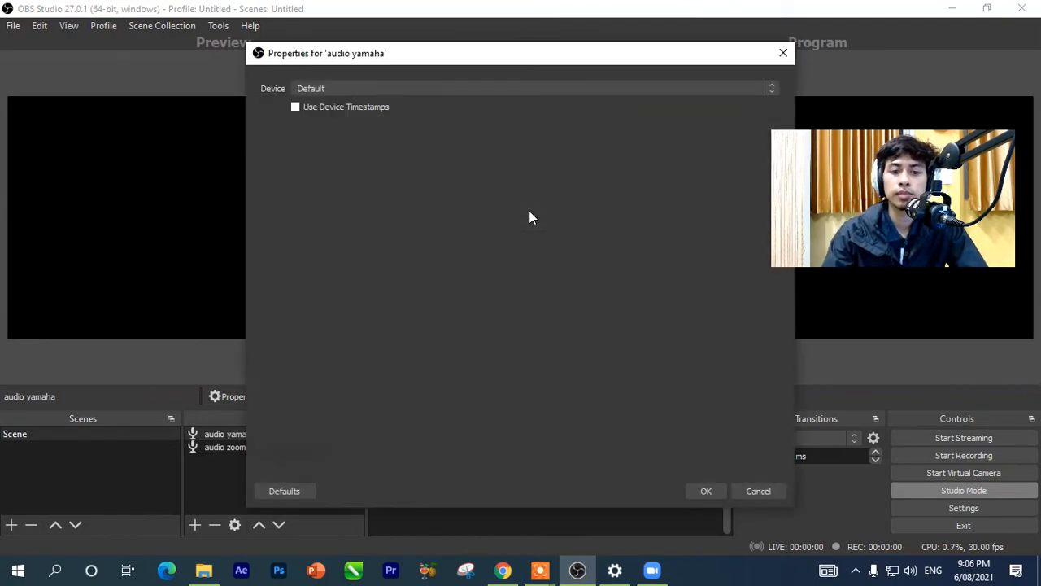
click(509, 90)
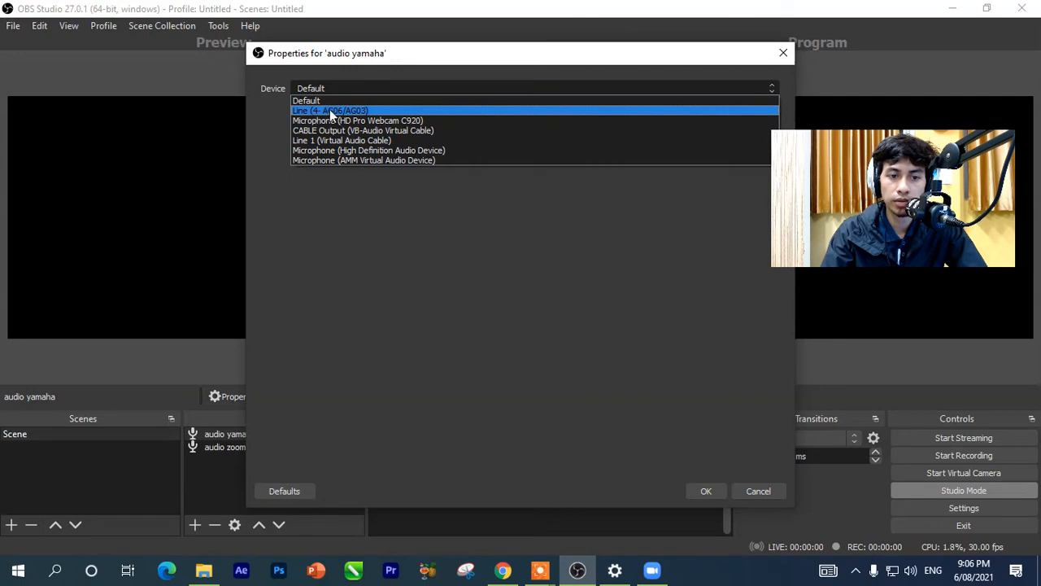
click(354, 112)
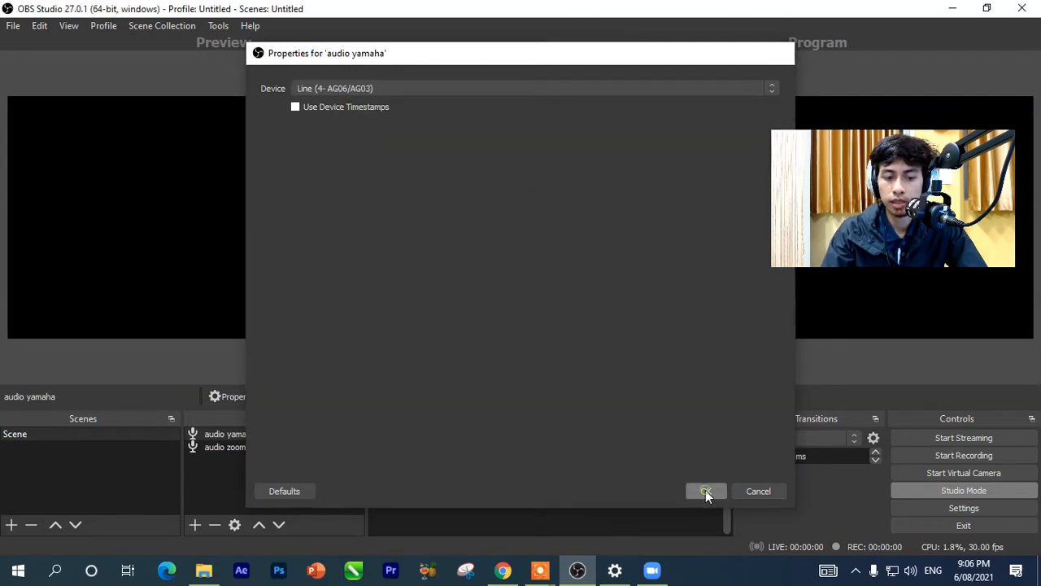
click(705, 491)
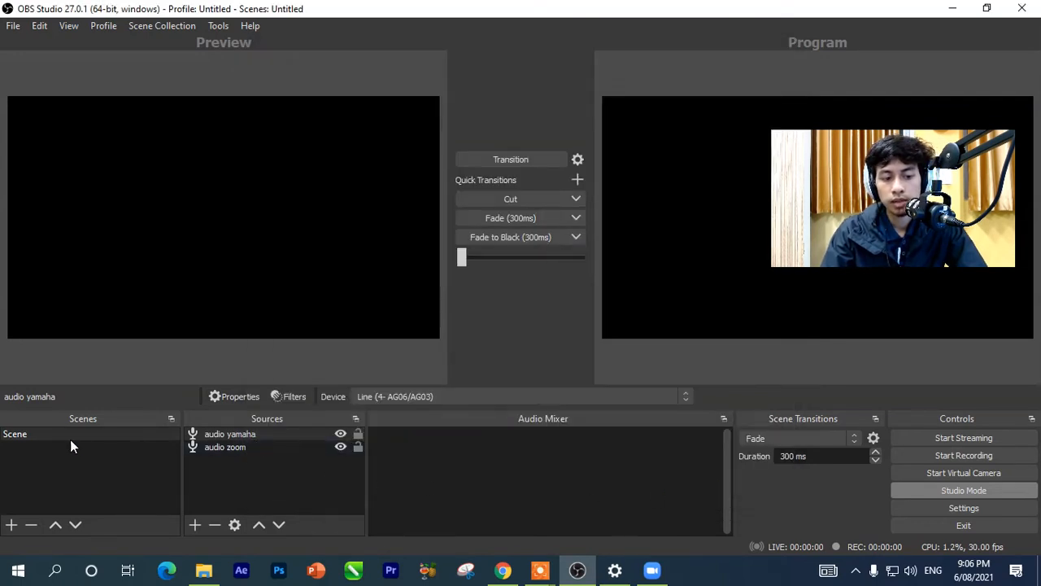
click(500, 157)
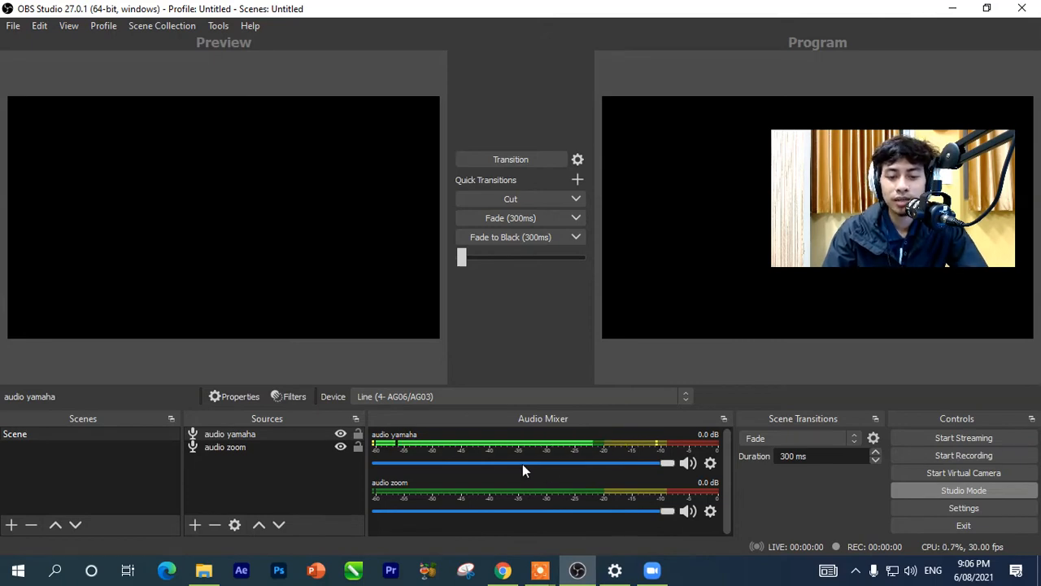
Set Audio Monitoring to Monitor and Output for audio yamaha and audio zoom, and mute audio yamaha in the mixer.
click(710, 462)
click(729, 456)
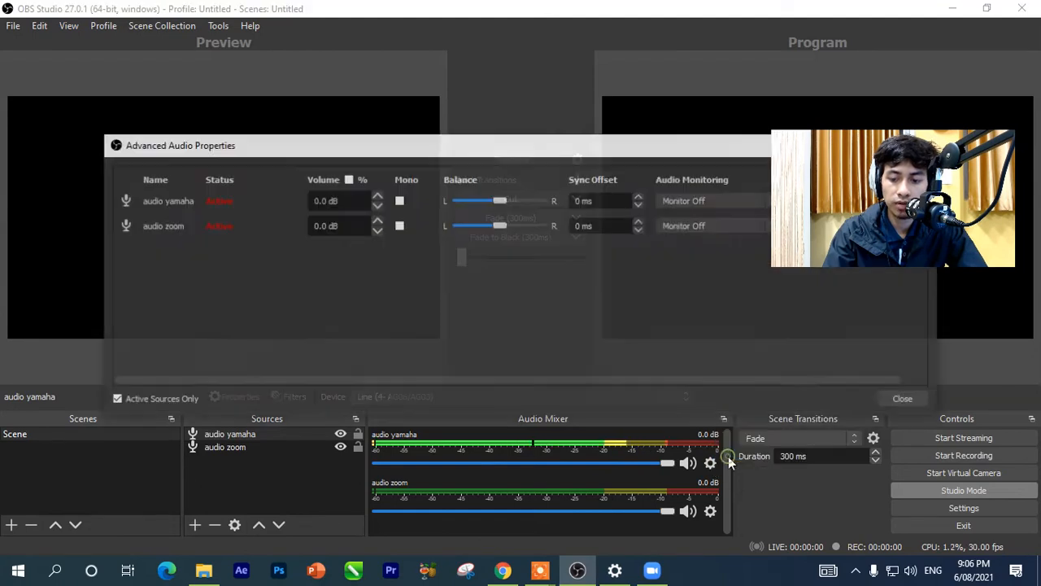
drag(674, 147, 551, 135)
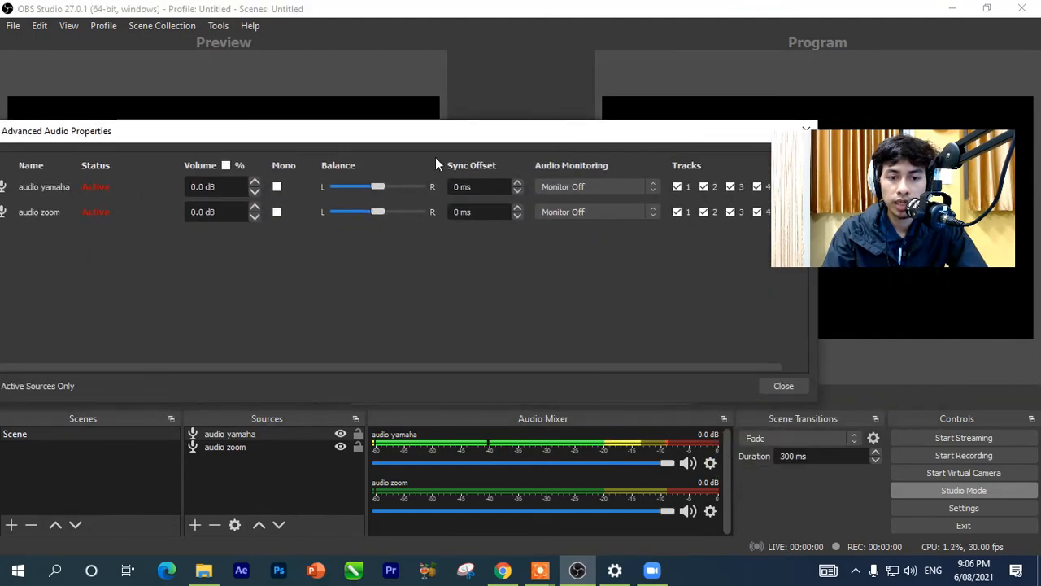
click(582, 189)
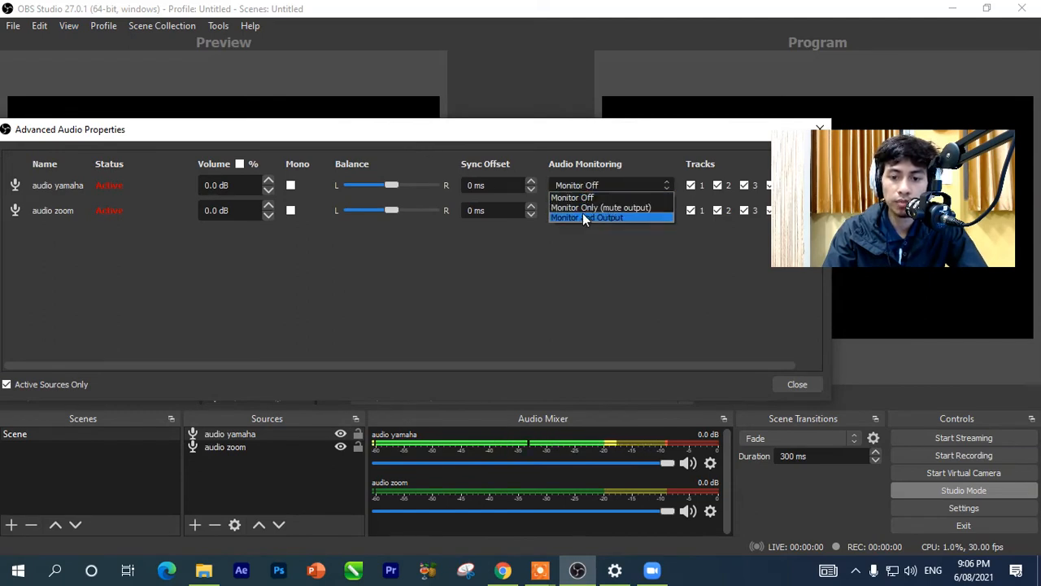
click(583, 217)
click(587, 213)
click(588, 240)
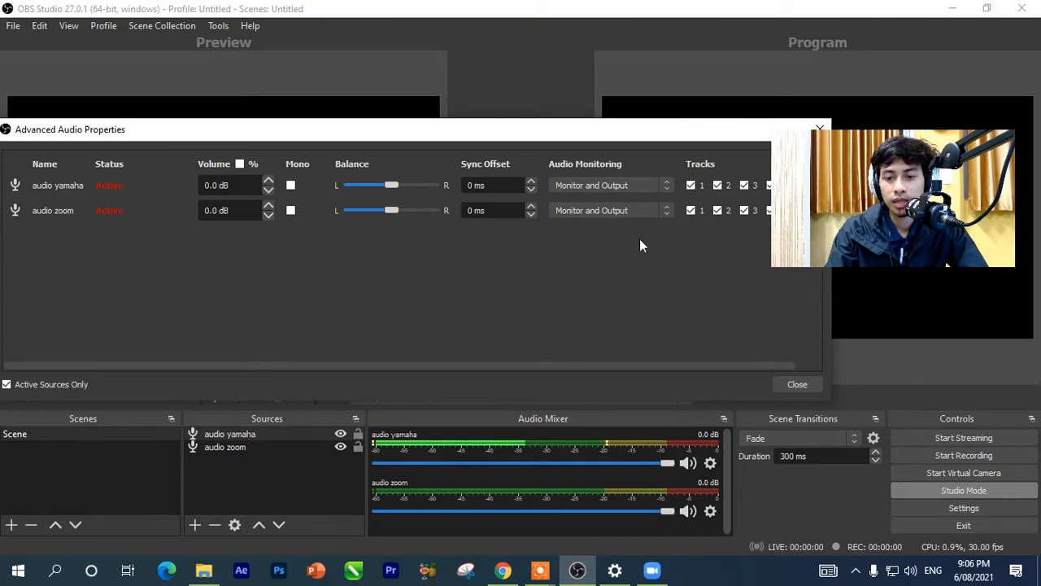
click(793, 383)
click(689, 462)
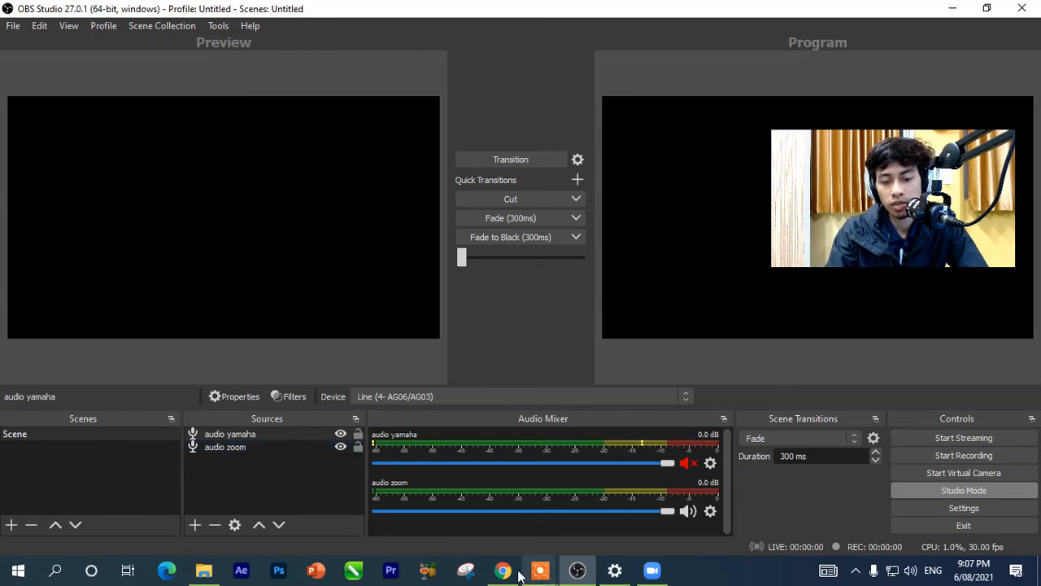
Add the video Kelas 4 Perkenalan1 from the Videos > HandBrake folder as a source and transition the scene to Program.
click(205, 573)
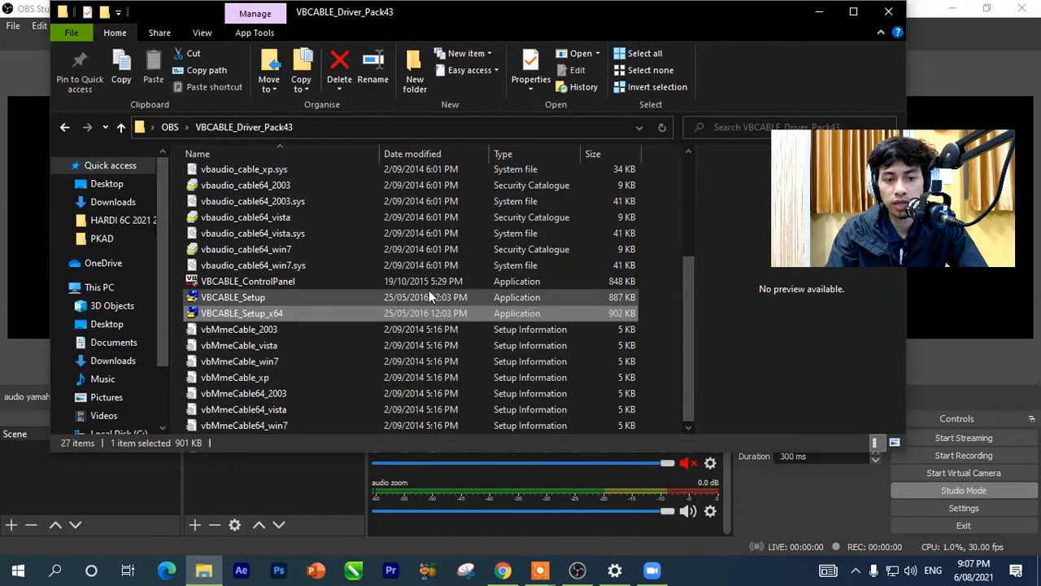
click(105, 396)
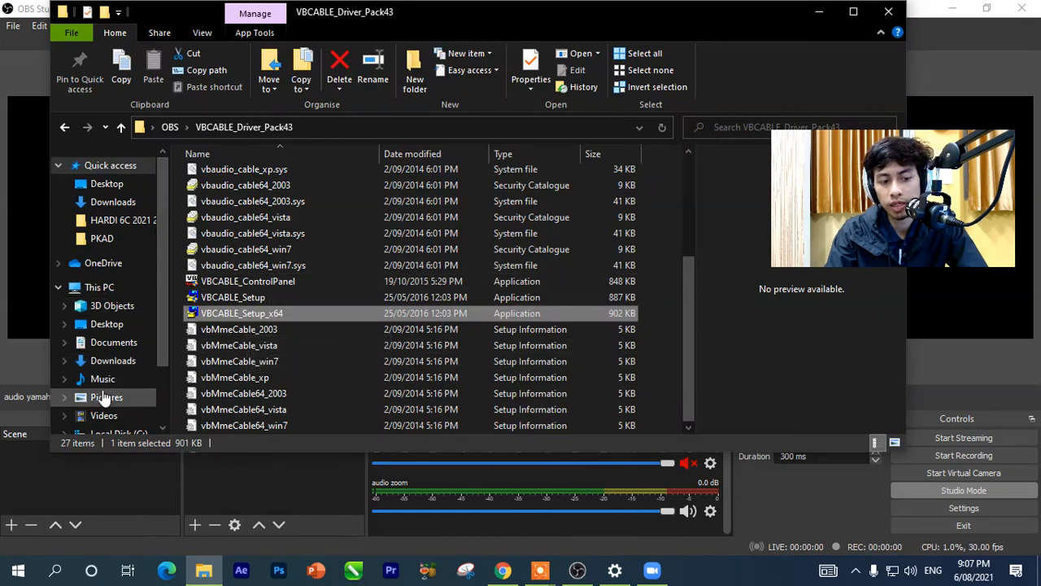
click(104, 415)
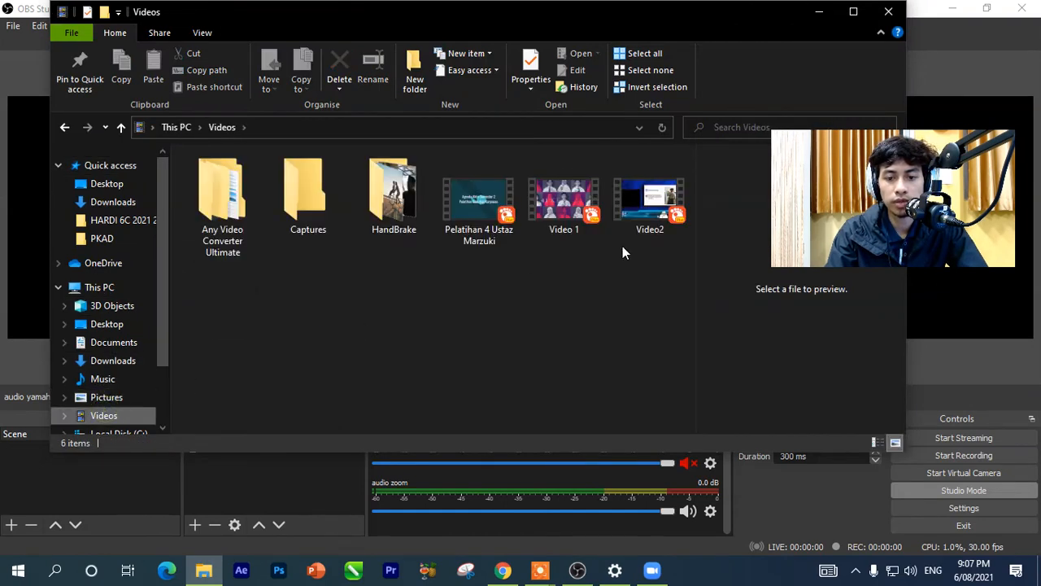
double_click(390, 207)
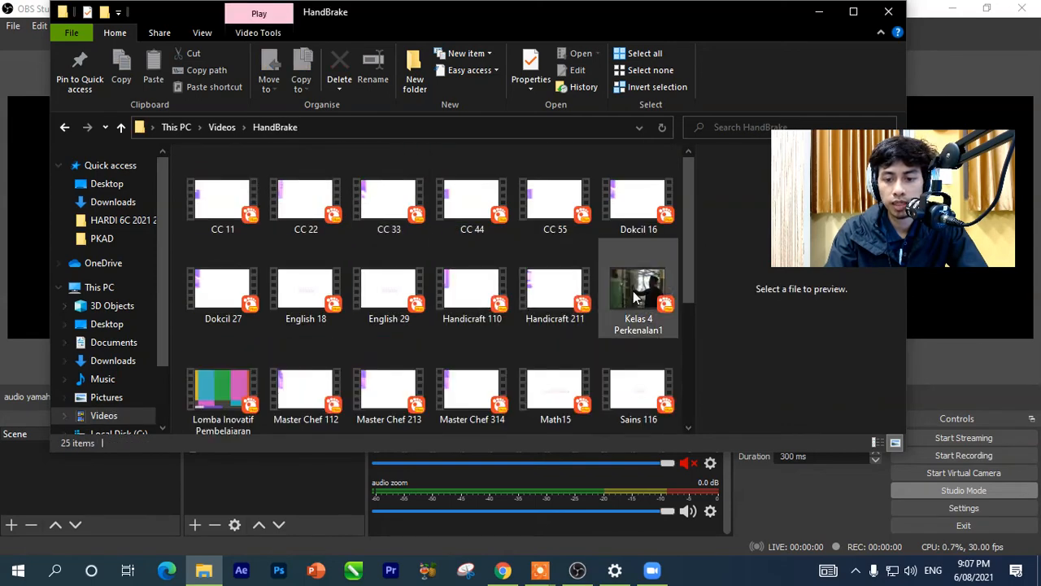
scroll(638, 289, down, 5)
scroll(638, 288, up, 5)
drag(639, 294, 273, 483)
click(821, 19)
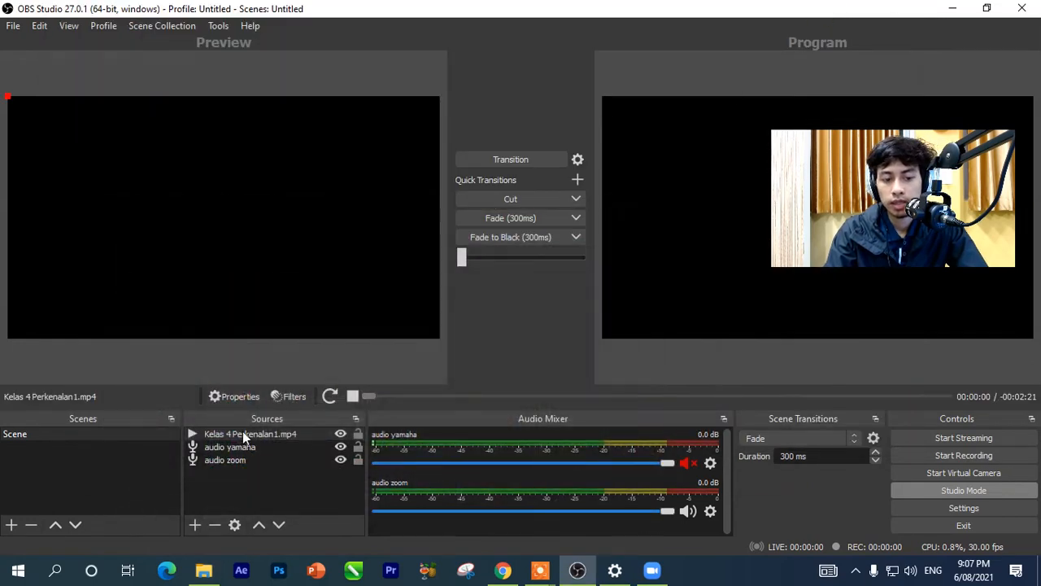
click(513, 158)
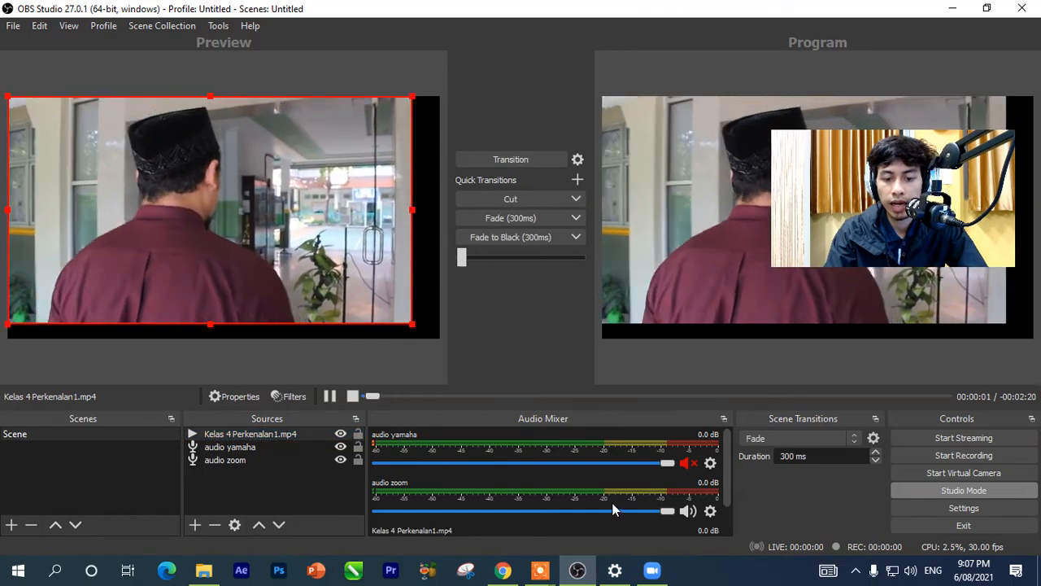
scroll(614, 496, down, 2)
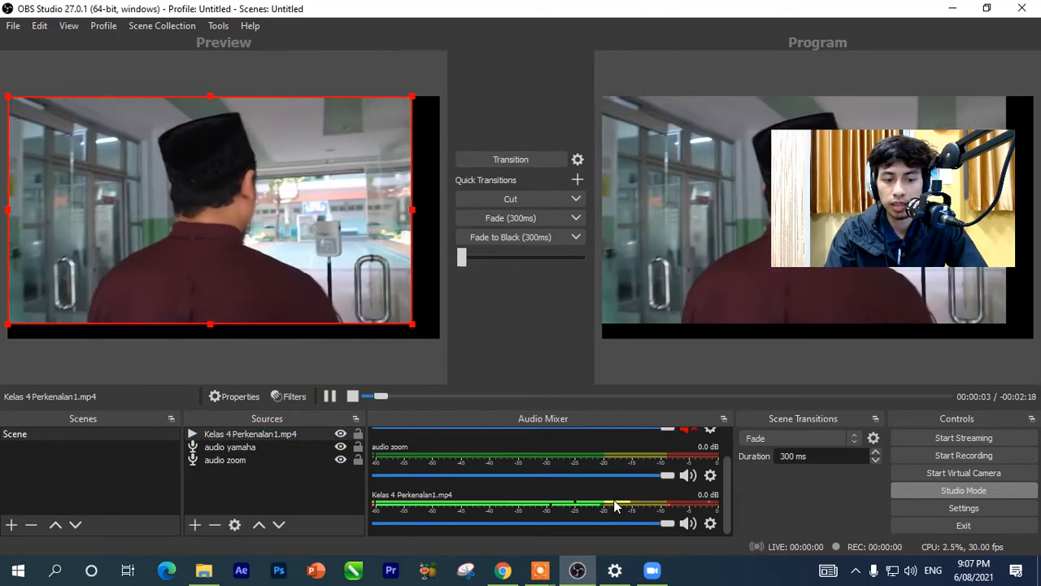
Fit the Kelas 4 Perkenalan1.mp4 source to the screen and transition the updated scene to Program.
click(269, 434)
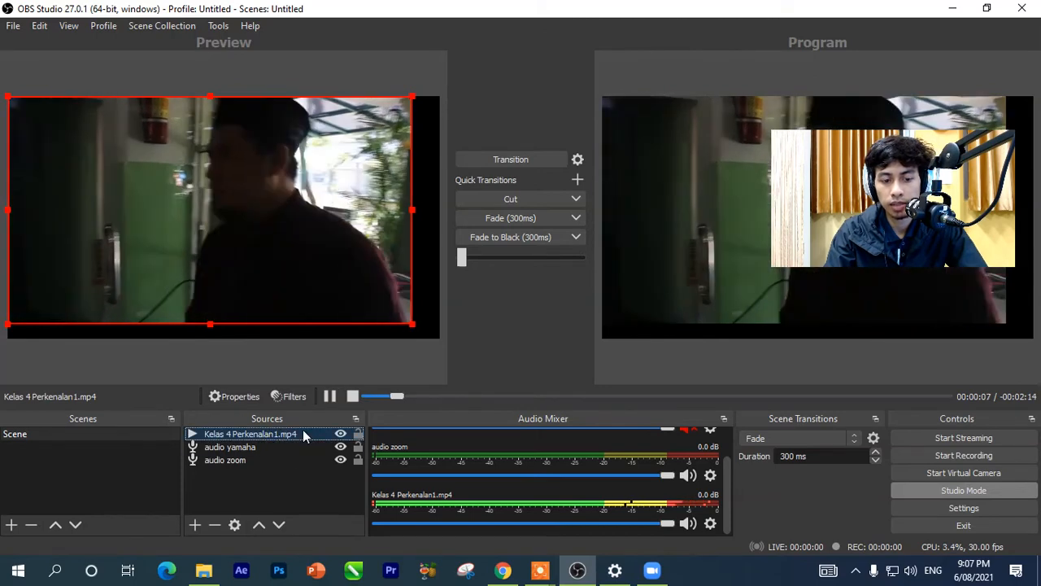
right_click(290, 436)
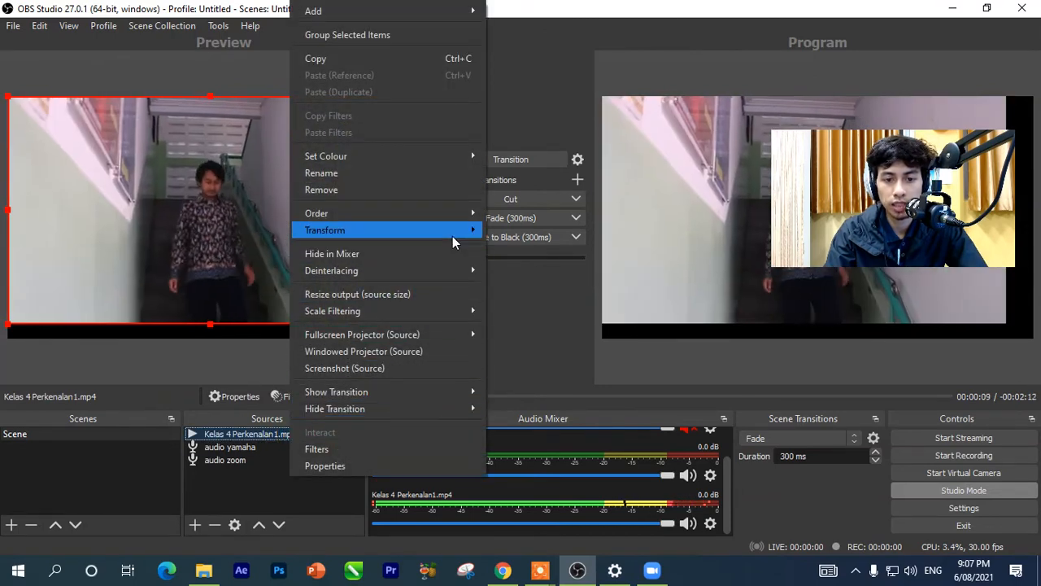
mouse_move(452, 232)
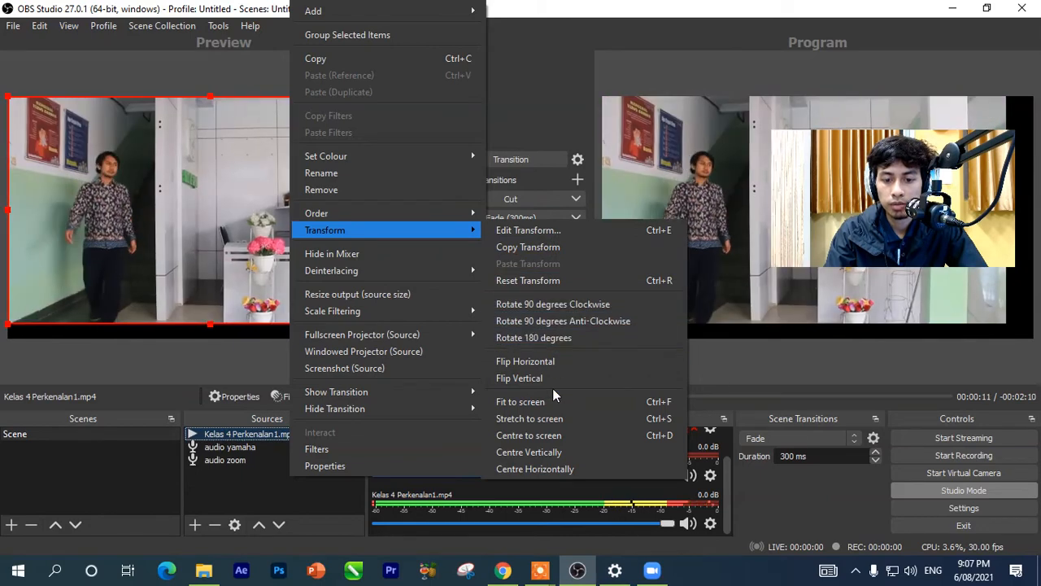
click(515, 401)
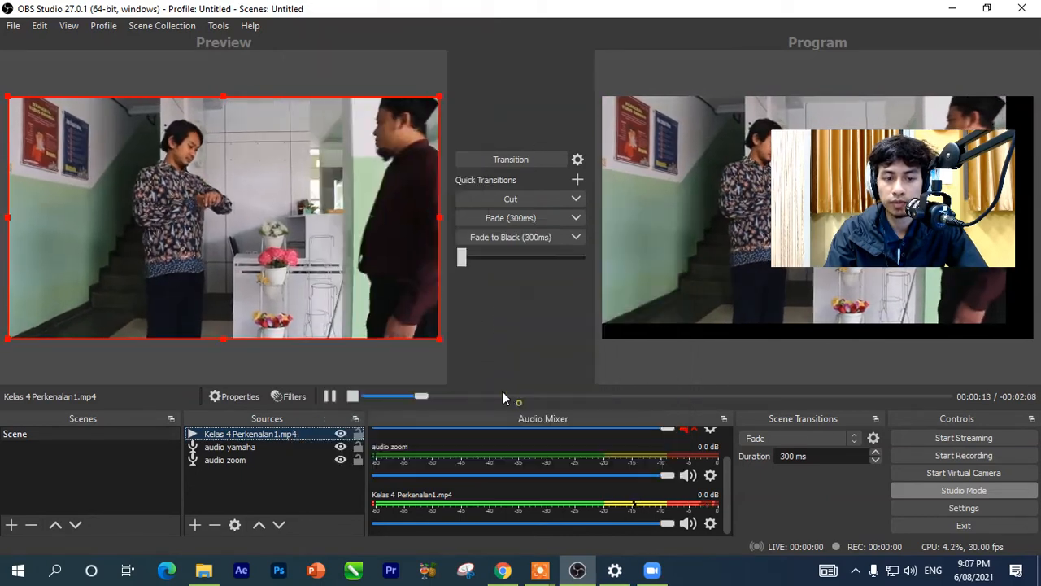
click(510, 160)
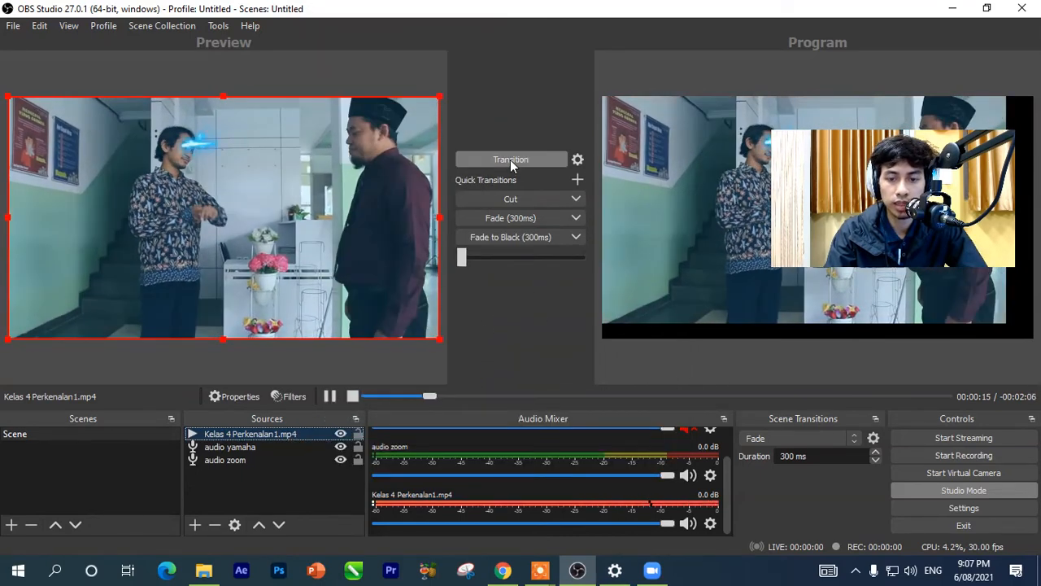
Set the Kelas 4 Perkenalan1.mp4 source's Audio Monitoring to Monitor and Output and pause its playback.
click(710, 523)
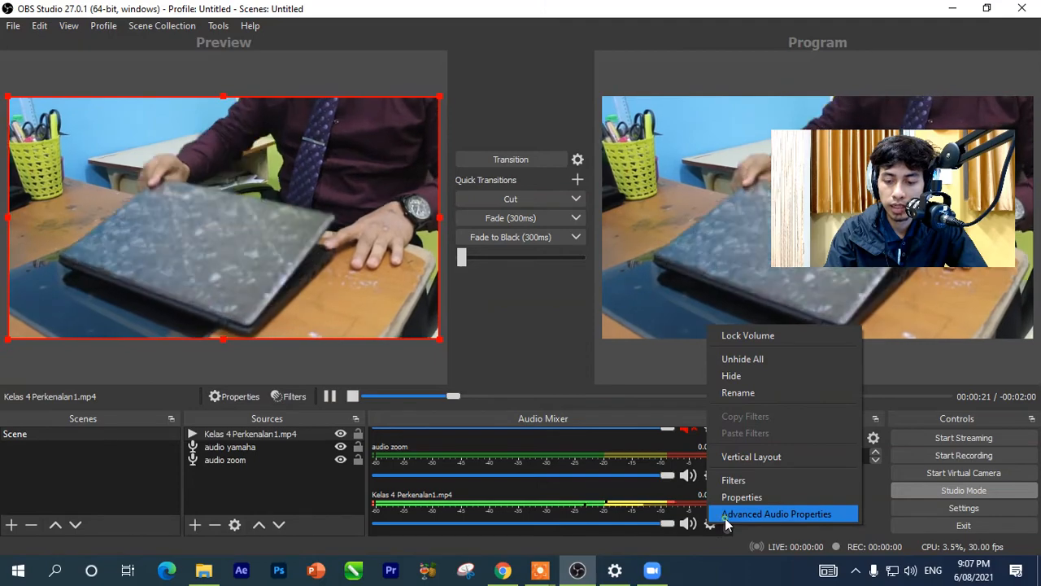
click(724, 514)
click(711, 250)
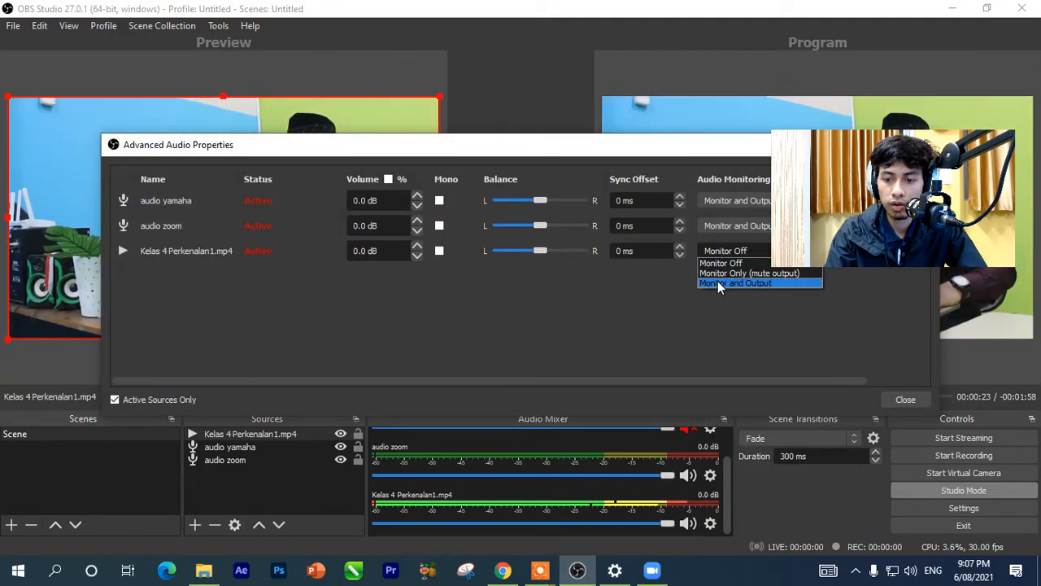
click(717, 280)
click(905, 399)
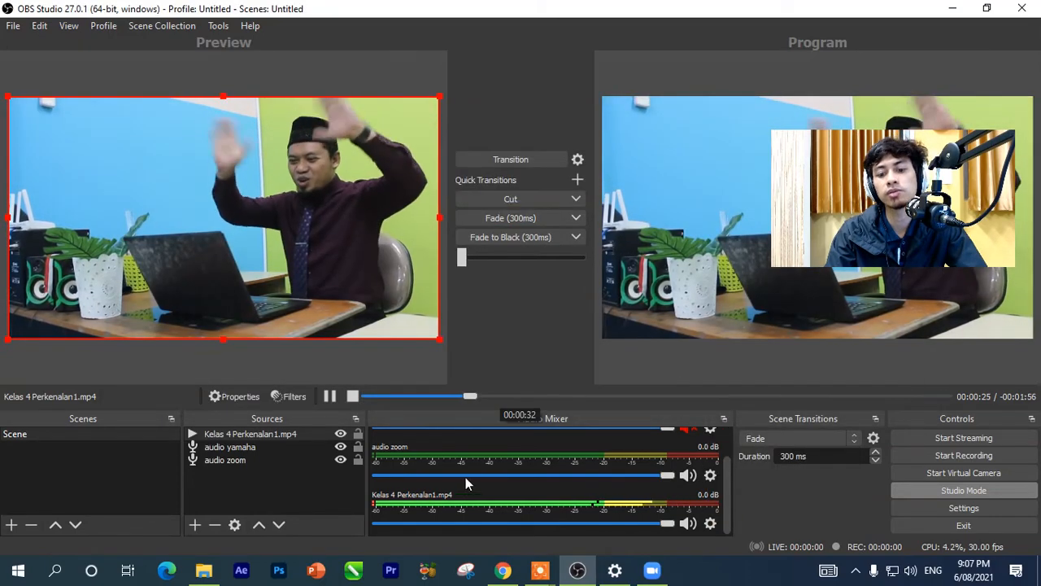
click(331, 398)
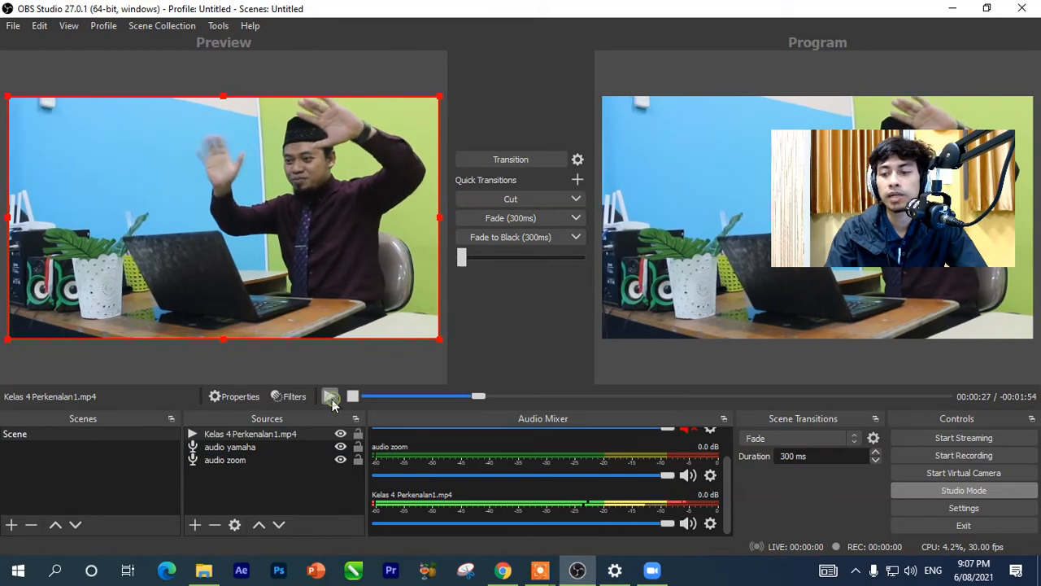
drag(940, 201, 970, 74)
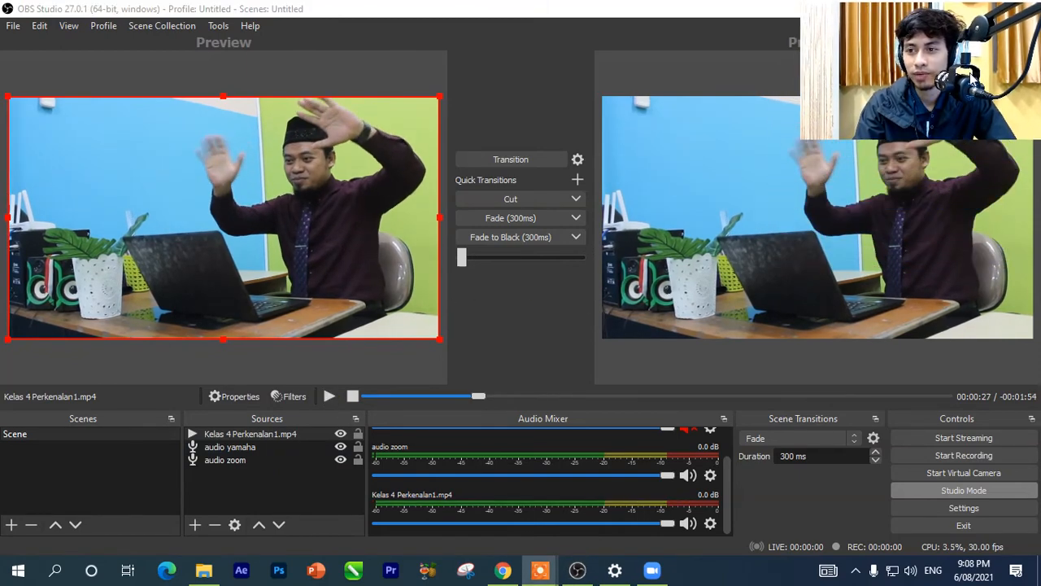
click(494, 86)
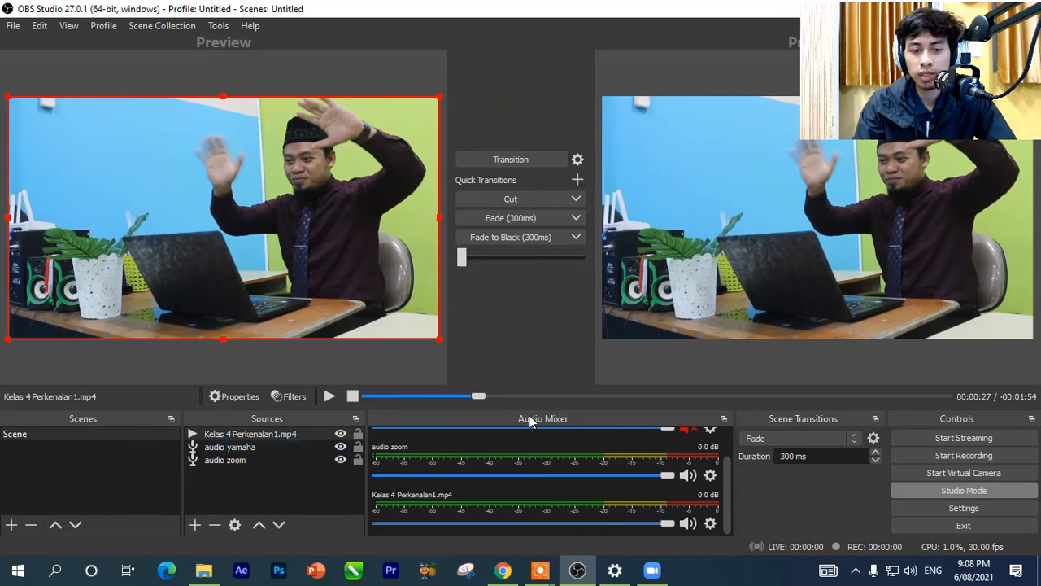
Add a new scene named Scene 2 and transition it to Program.
click(13, 526)
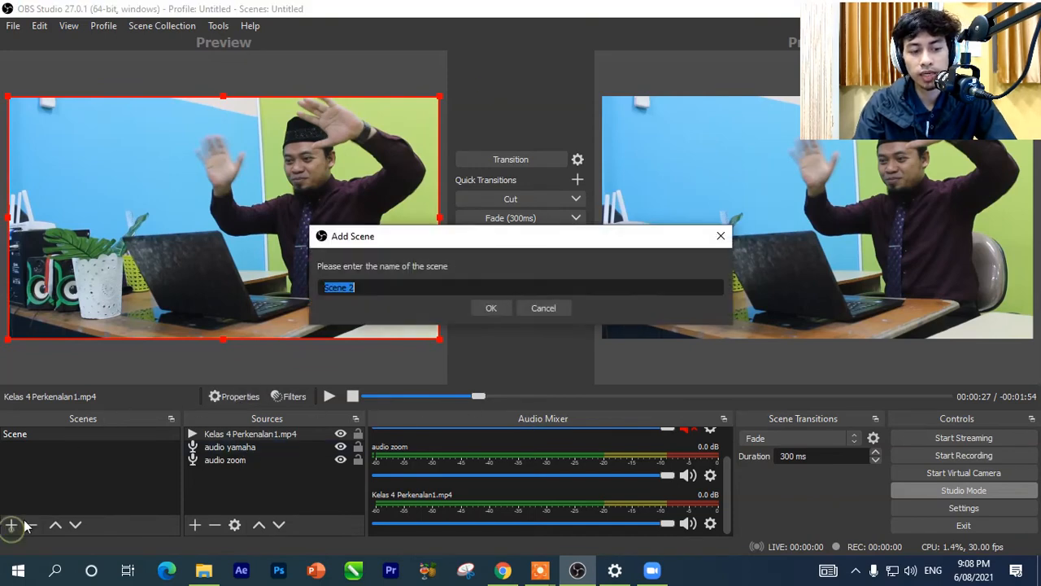
click(489, 306)
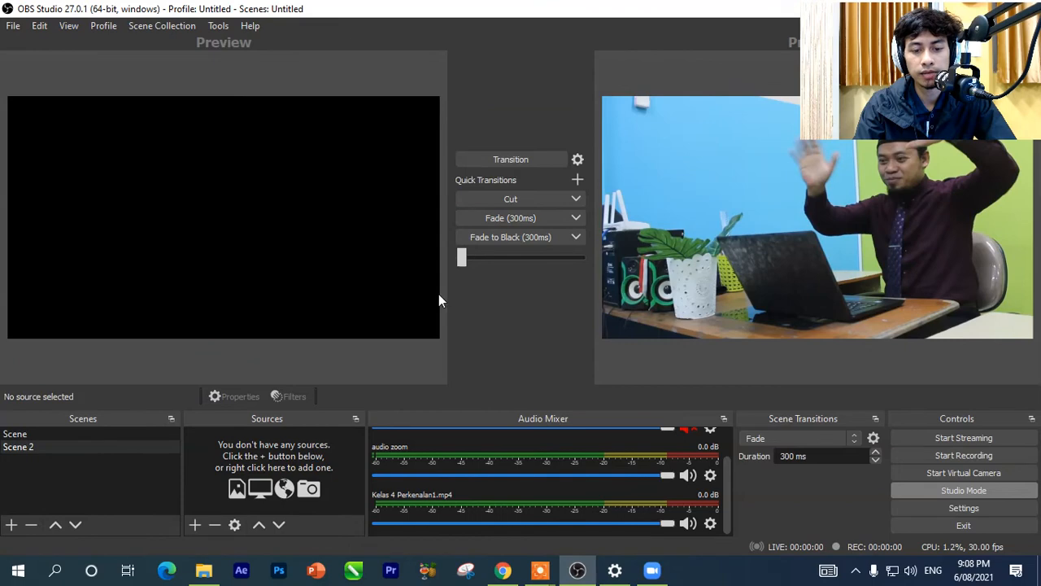
click(530, 158)
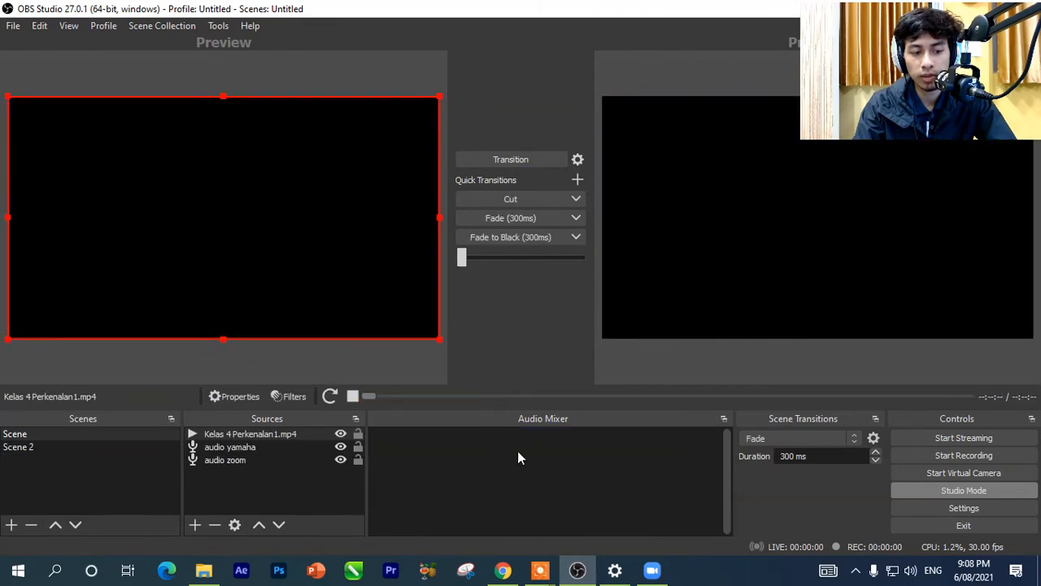
Switch between Scene and Scene 2 to compare their source lists.
click(88, 449)
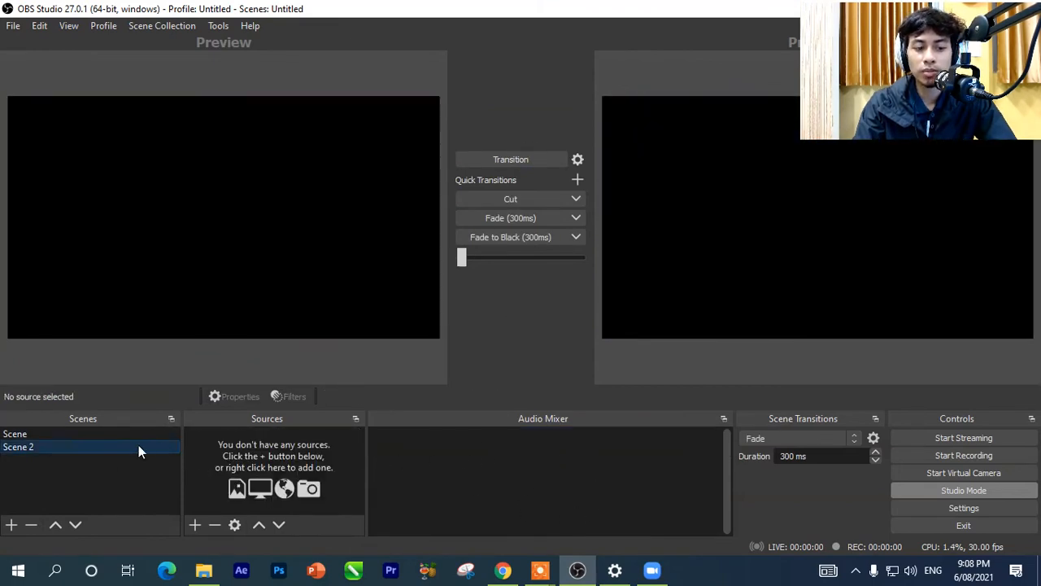
click(102, 437)
click(103, 447)
click(111, 437)
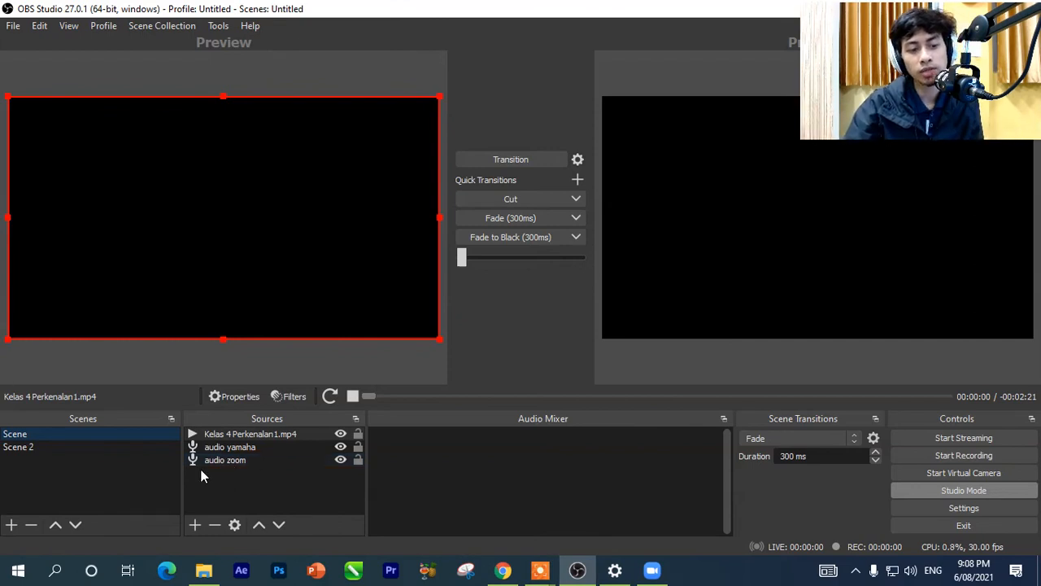
click(70, 446)
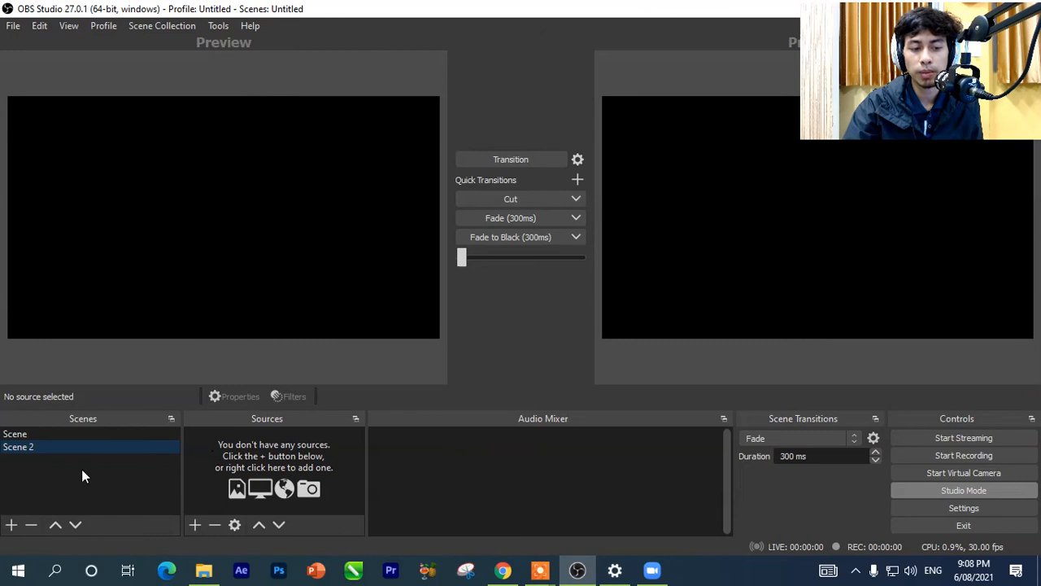
Copy the Kelas 4 Perkenalan1.mp4 source from Scene into Scene 2, transition Scene 2 to Program, and pause the video.
click(116, 435)
click(231, 435)
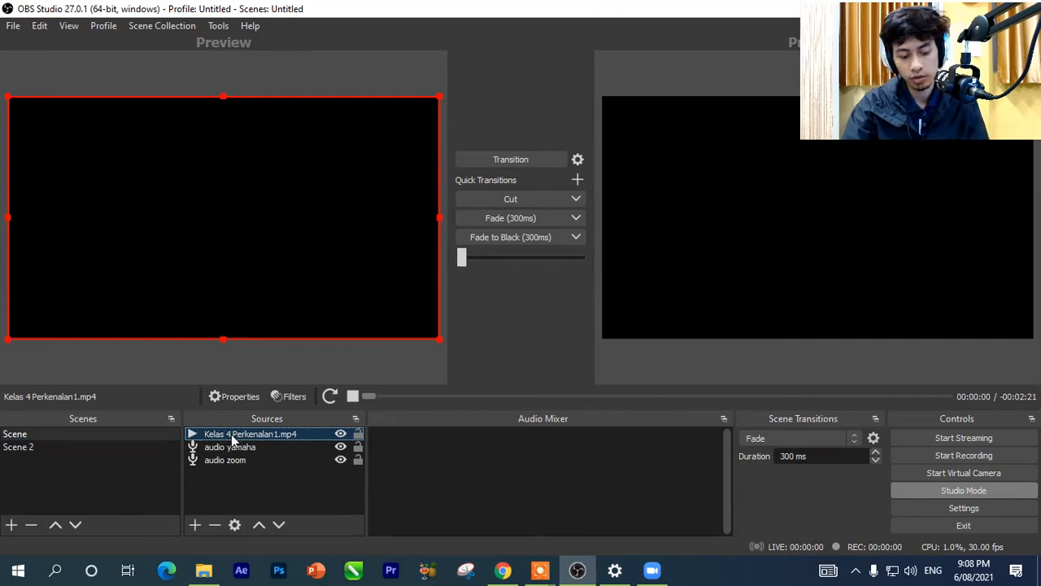
click(86, 450)
key(ctrl+v)
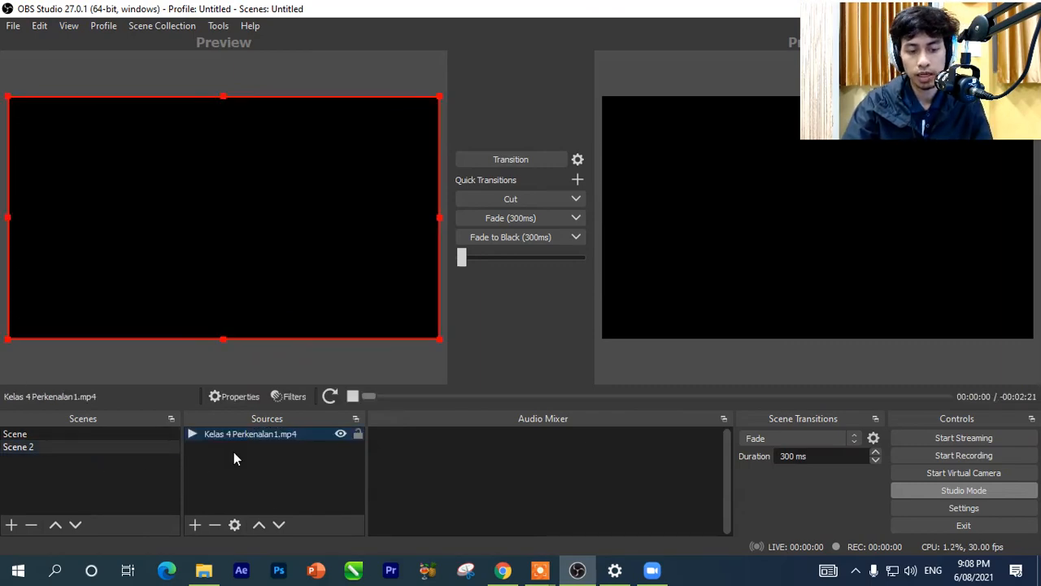
click(507, 159)
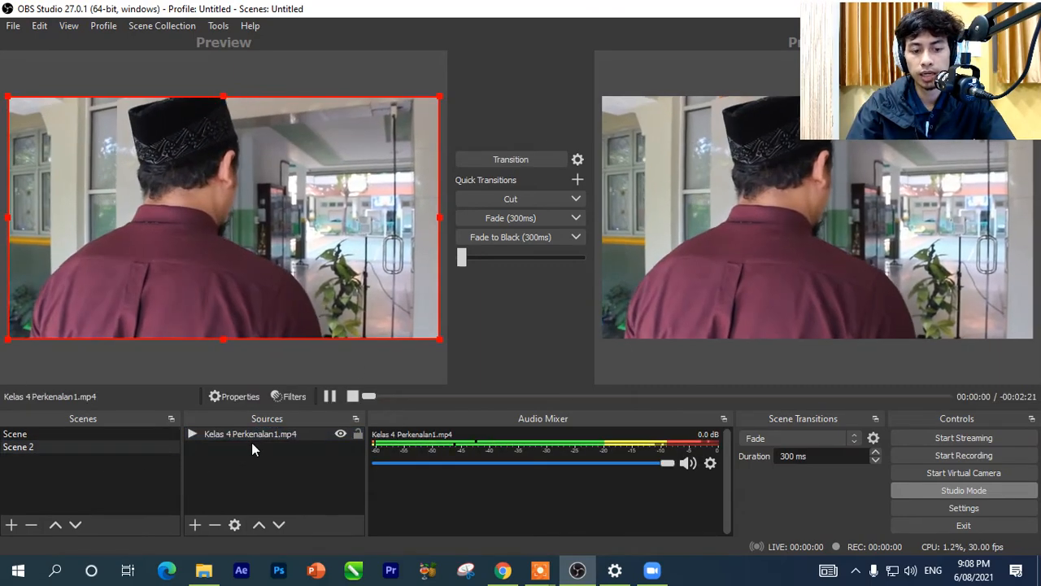
click(329, 396)
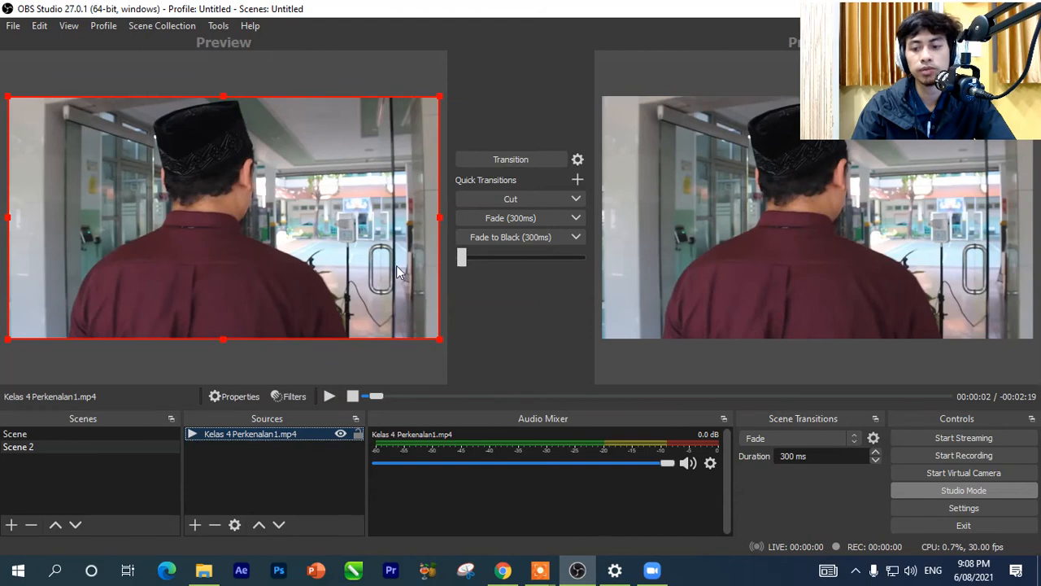
Start the virtual camera and switch to Zoom.
click(1001, 474)
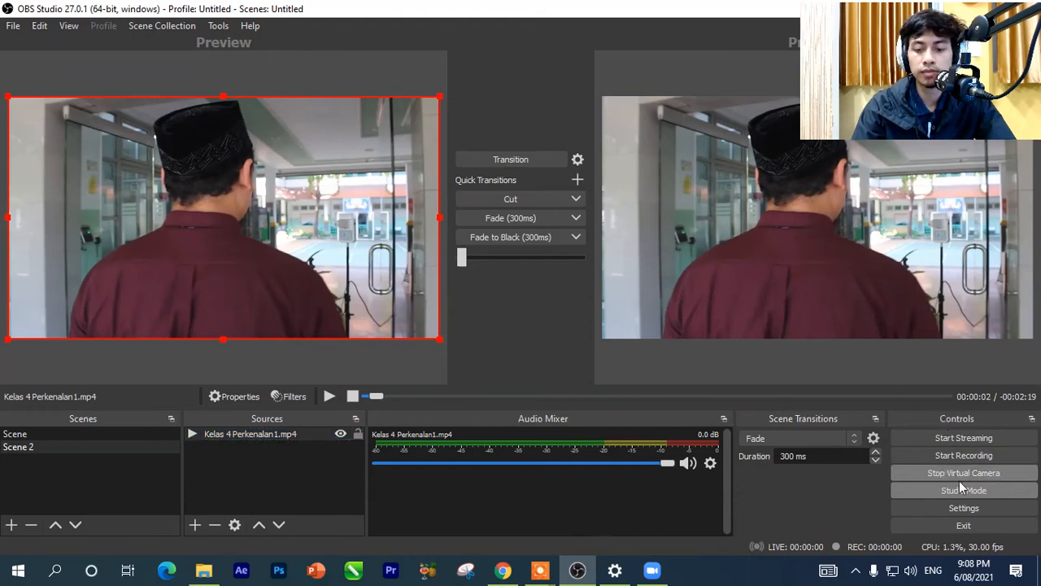
click(651, 570)
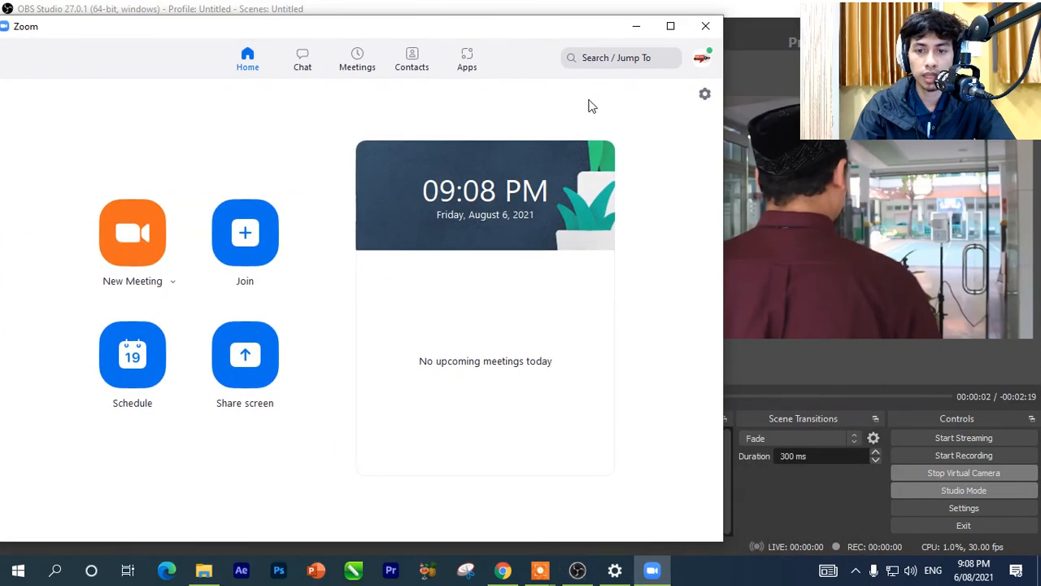
Turn off mirroring of my video in Zoom's video settings, then close the settings and the Zoom window.
click(704, 96)
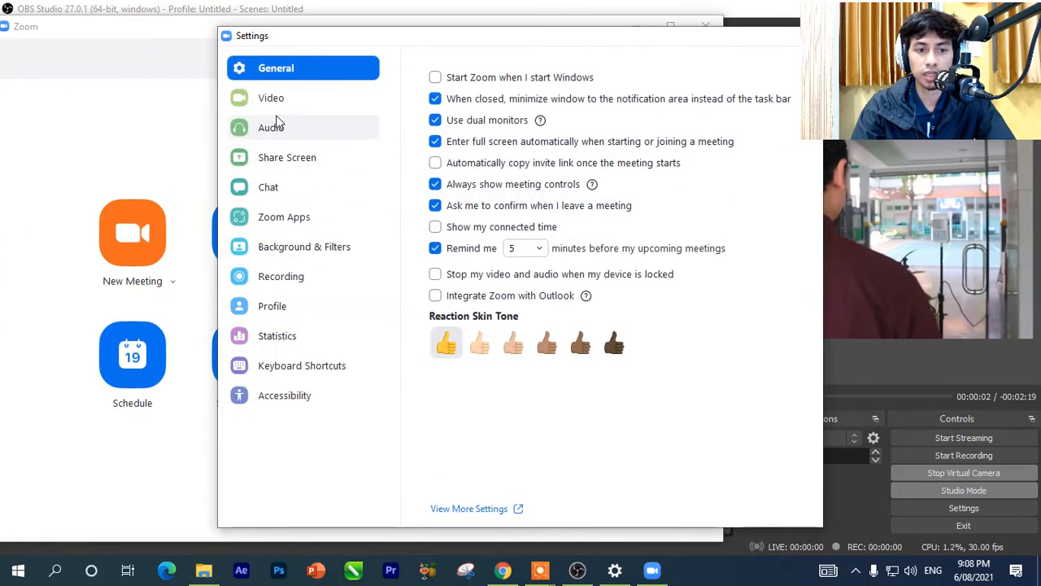
click(273, 100)
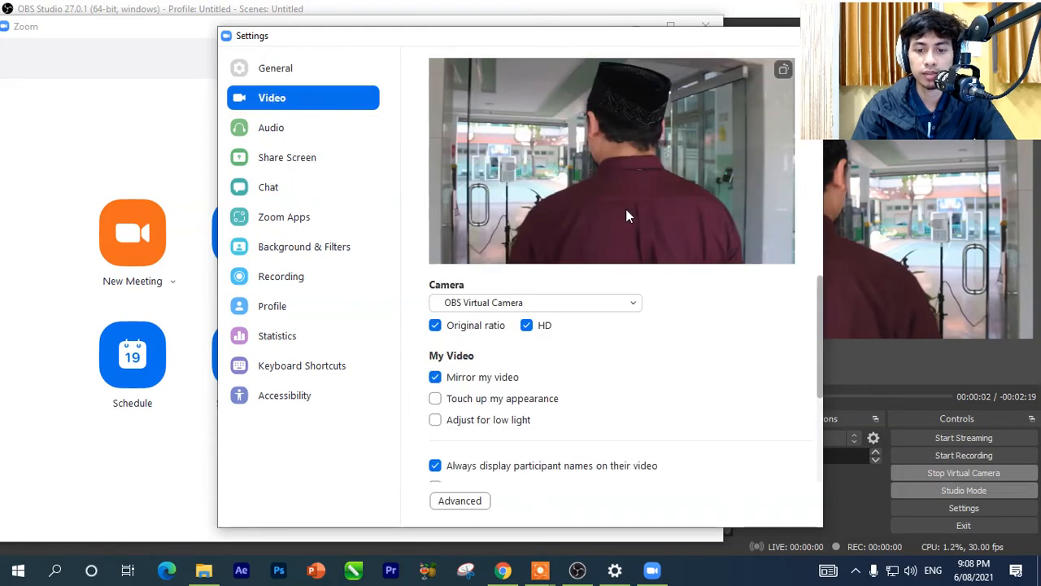
click(435, 377)
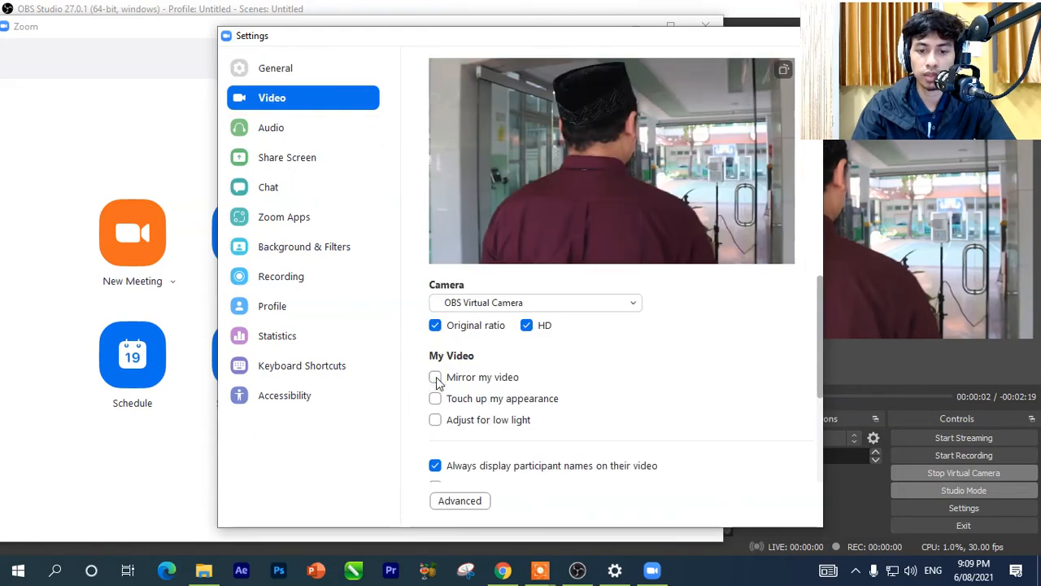
drag(767, 41, 635, 39)
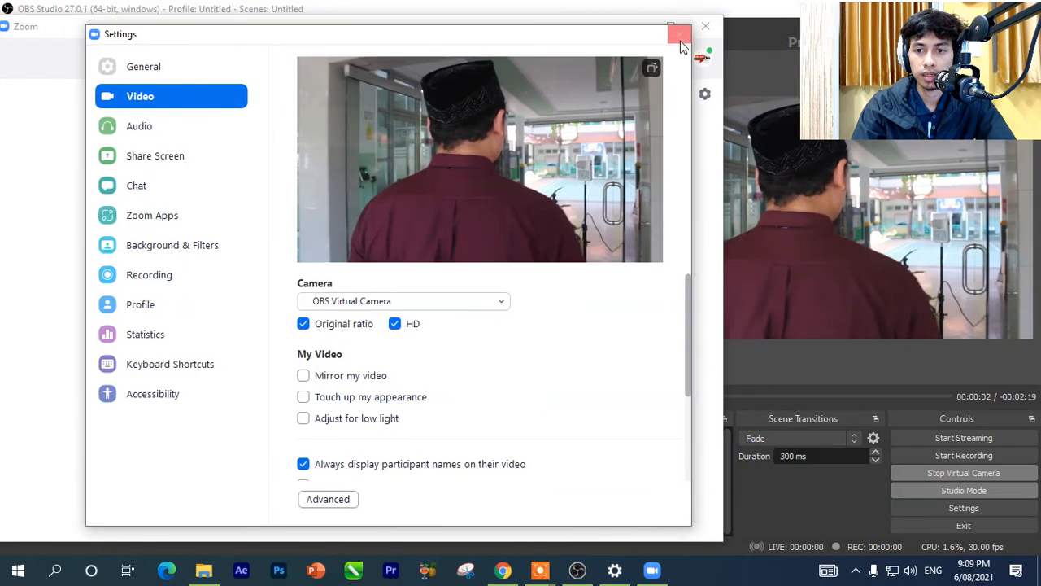
click(680, 35)
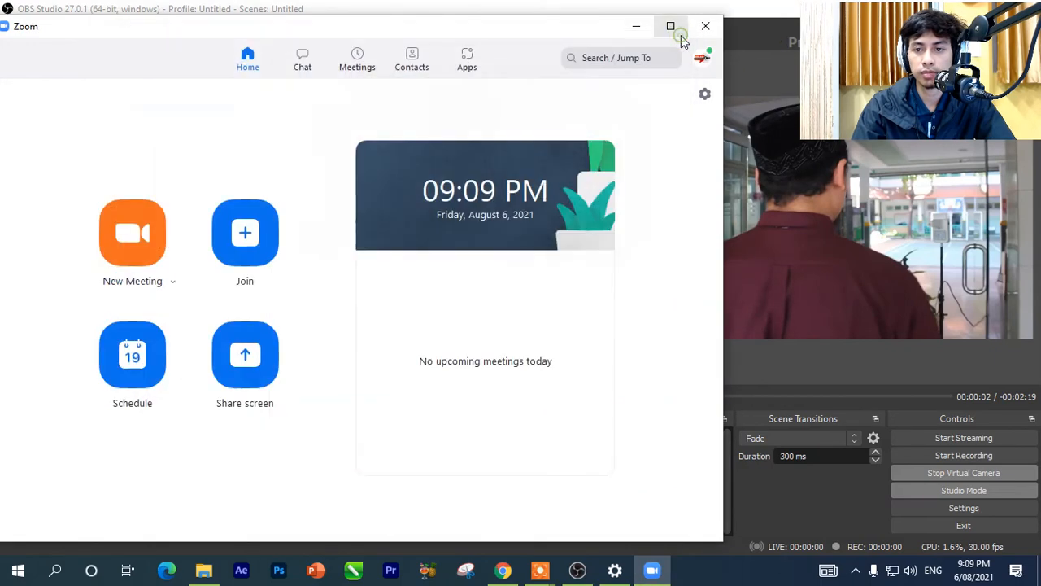
click(696, 31)
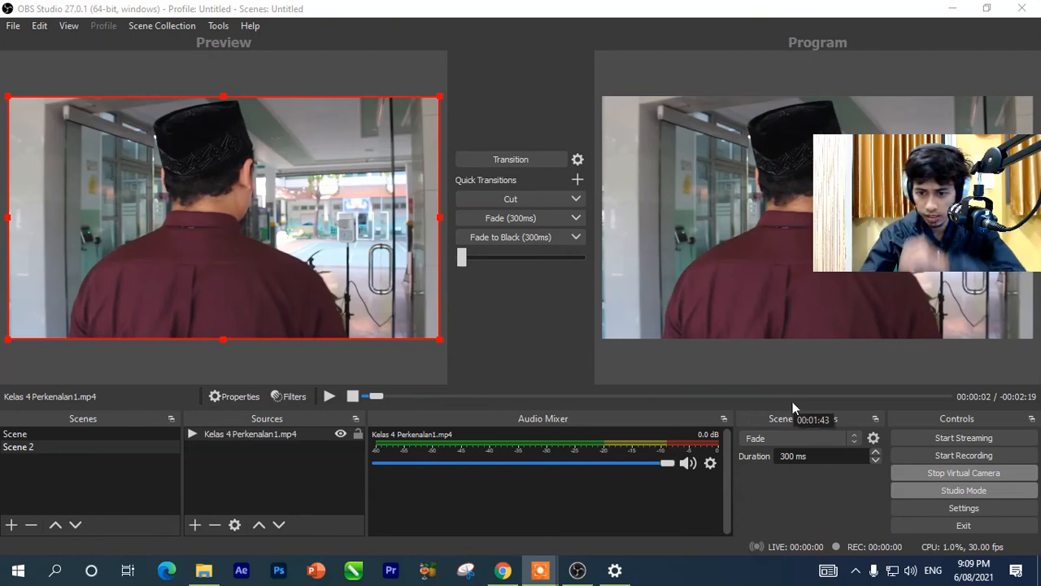
click(792, 440)
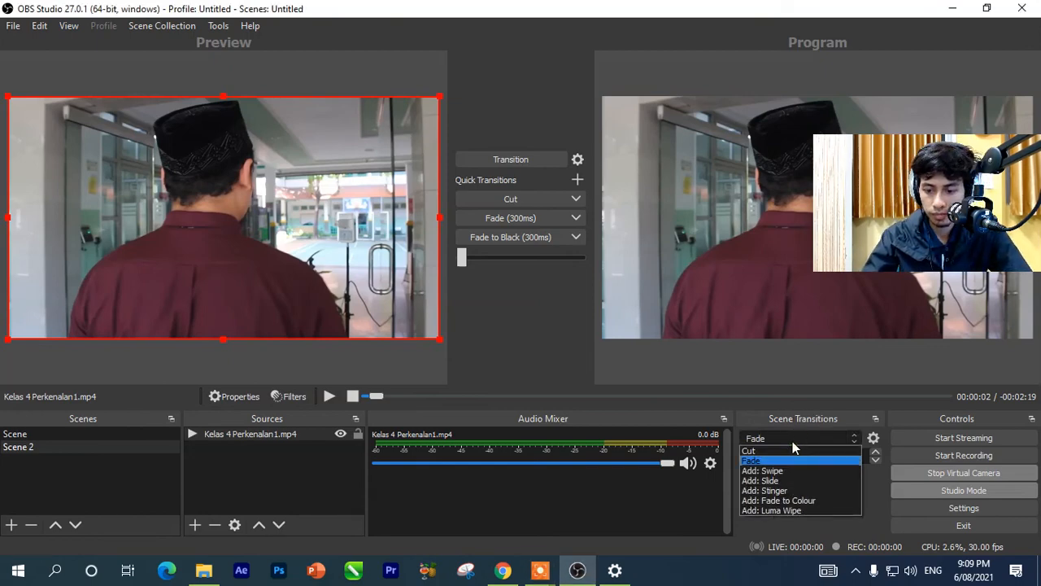
click(537, 331)
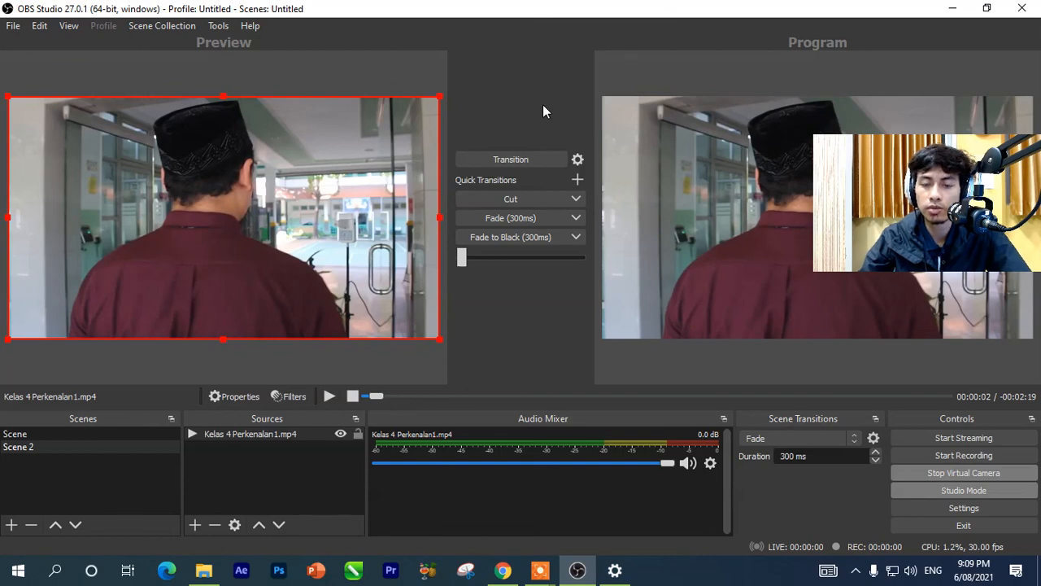
drag(895, 199, 880, 66)
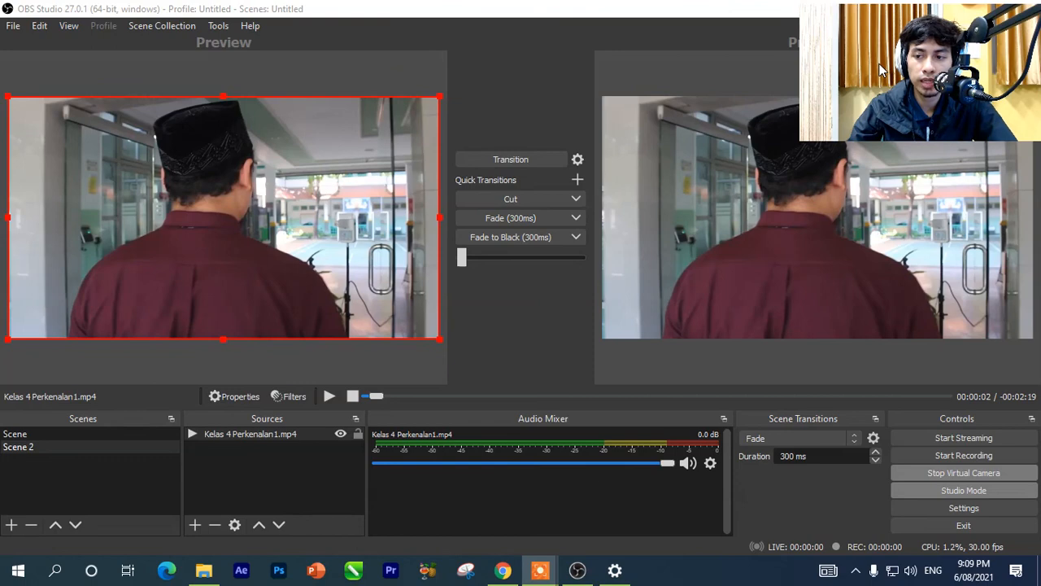
drag(893, 79, 889, 76)
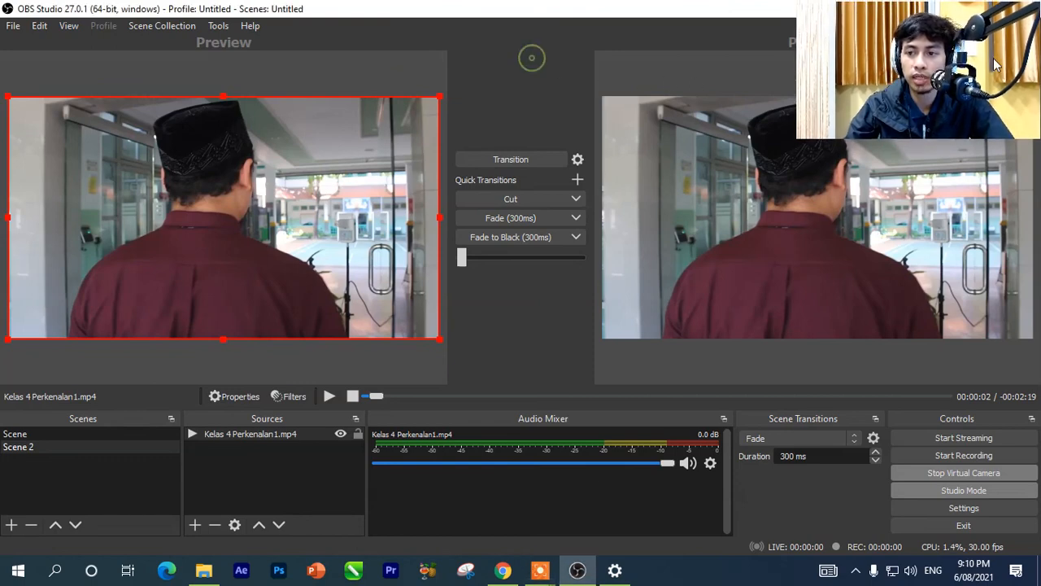
drag(993, 58, 975, 168)
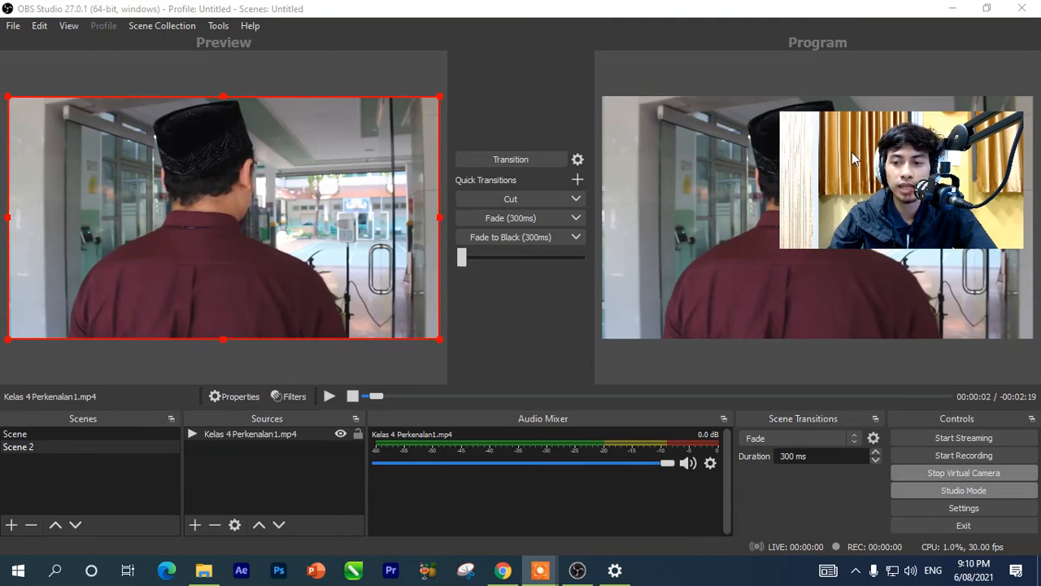
drag(851, 152, 929, 40)
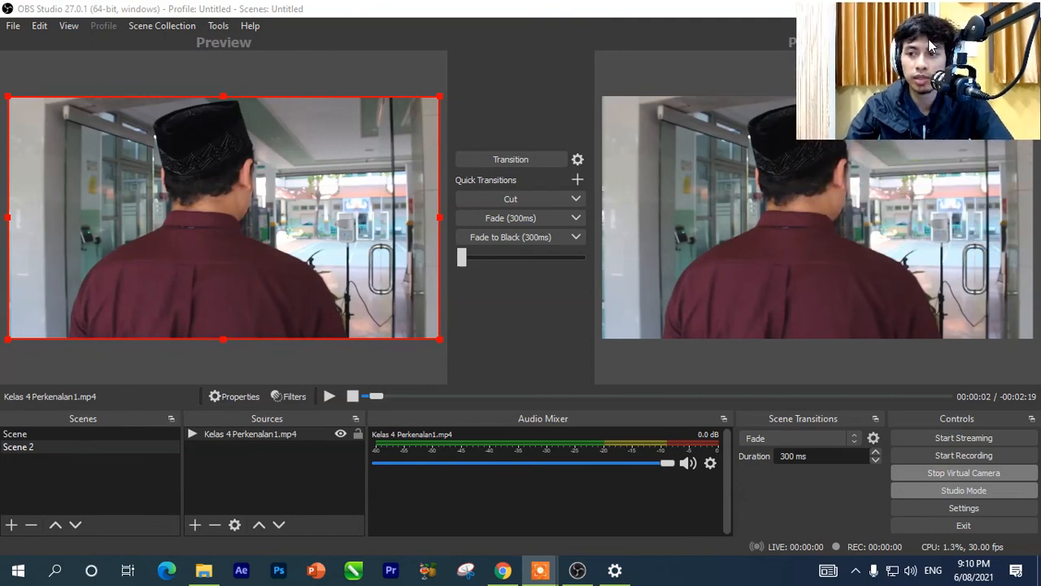
click(513, 82)
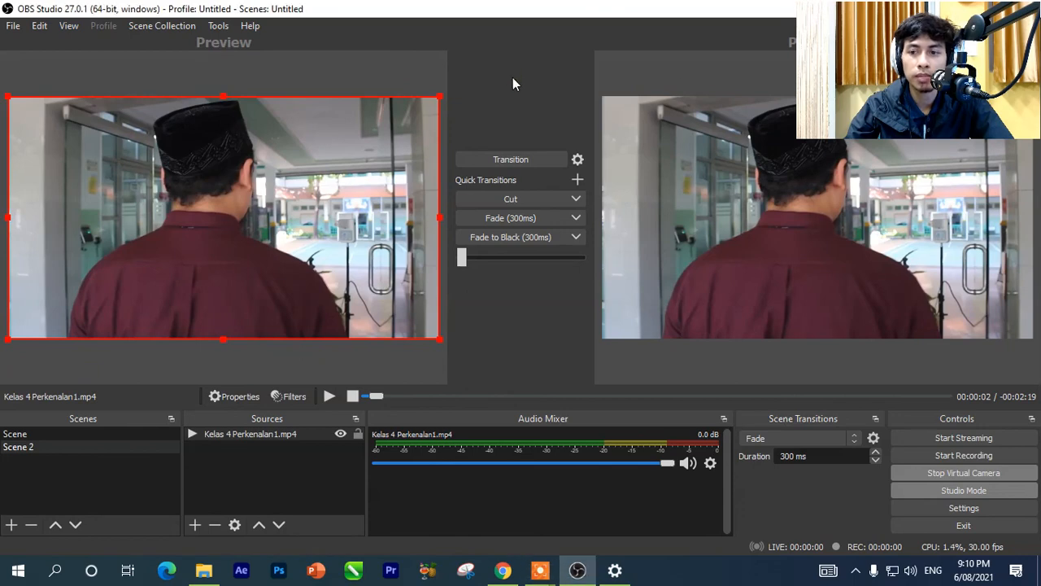